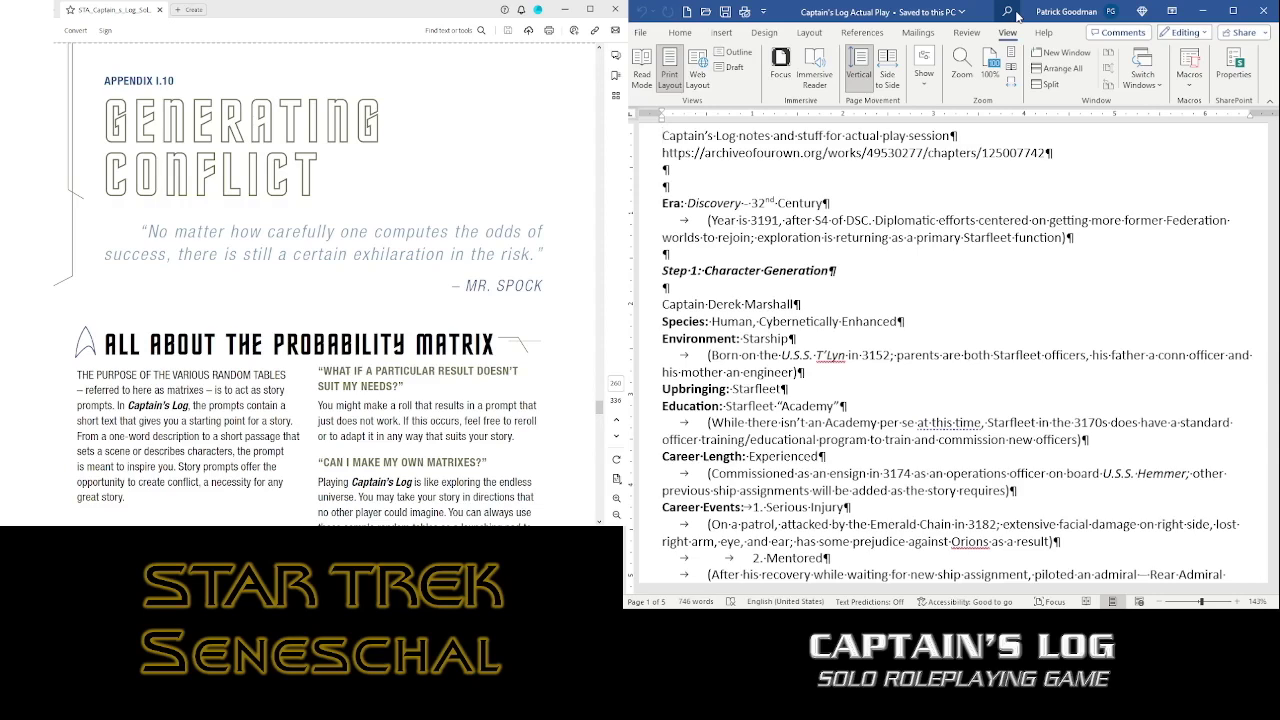
- Go to the Step 3: Starting the Mission section and hide the document's formatting marks
{"action": "left_click", "coordinate": [1043, 32]}
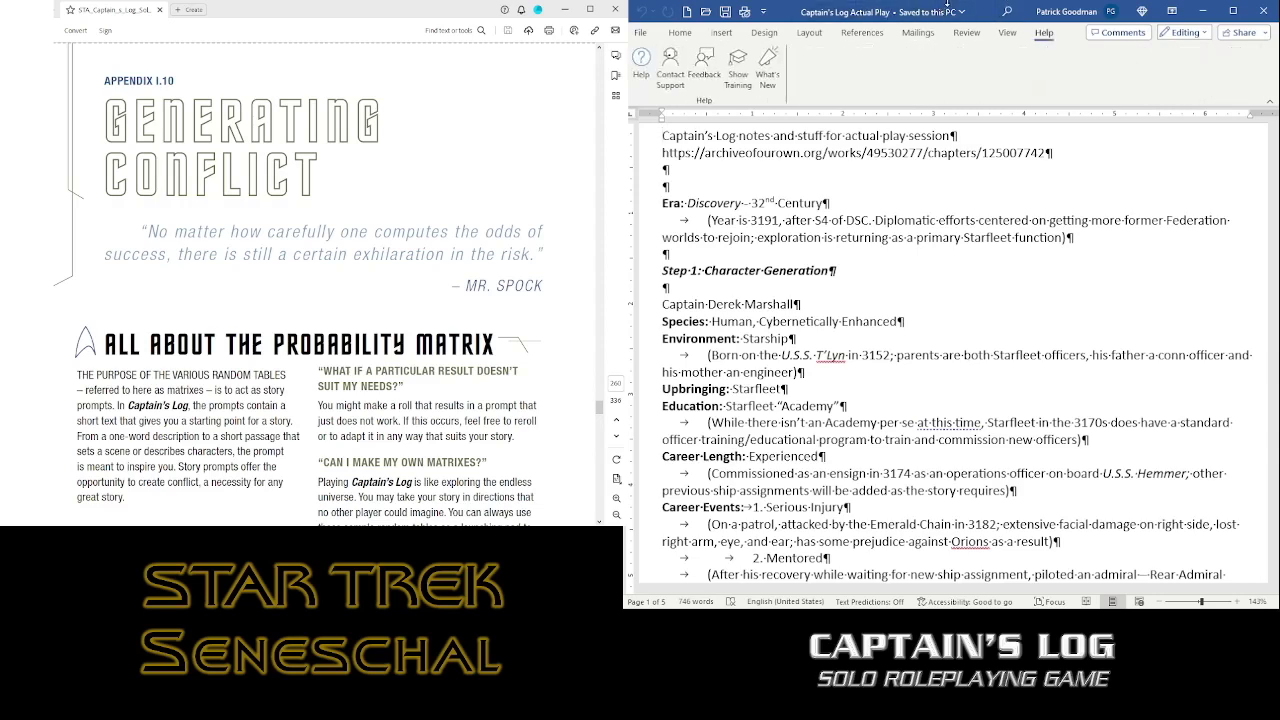
{"action": "scroll", "coordinate": [1045, 110], "scroll_direction": "down", "scroll_amount": 3}
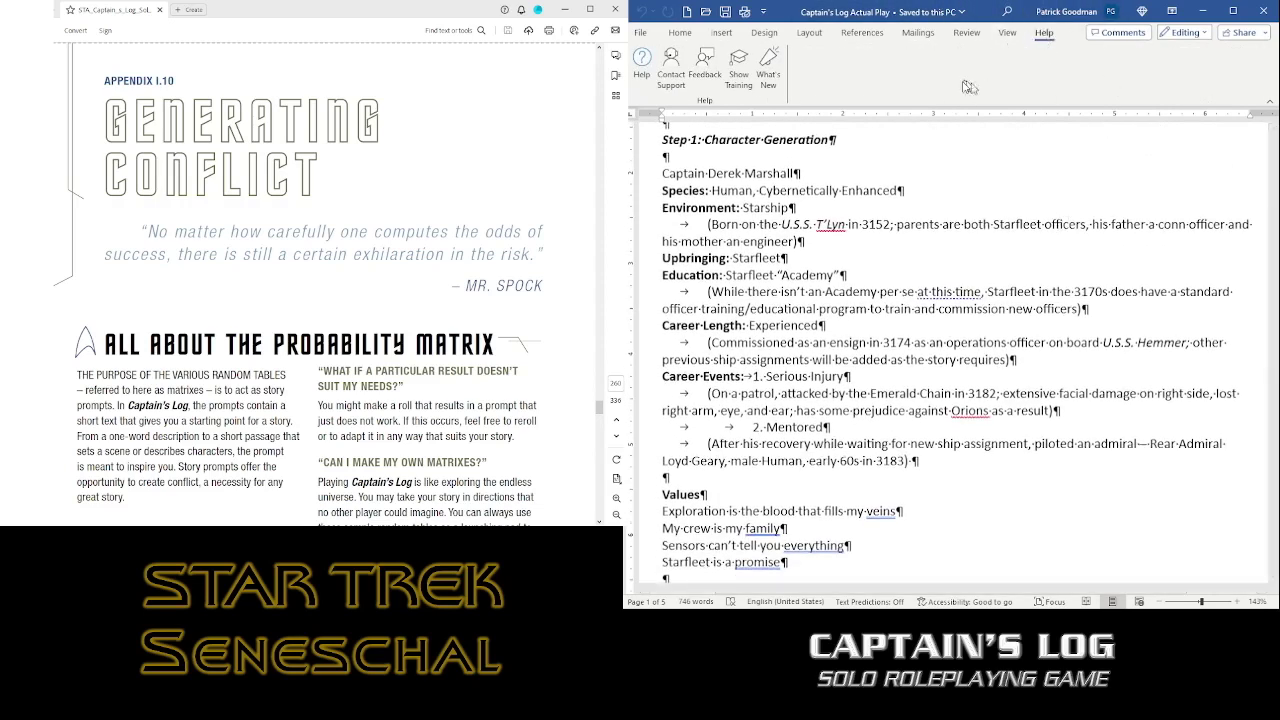
{"action": "scroll", "coordinate": [1008, 211], "scroll_direction": "up", "scroll_amount": 1}
{"action": "scroll", "coordinate": [1008, 211], "scroll_direction": "down", "scroll_amount": 4}
{"action": "scroll", "coordinate": [1008, 211], "scroll_direction": "down", "scroll_amount": 20}
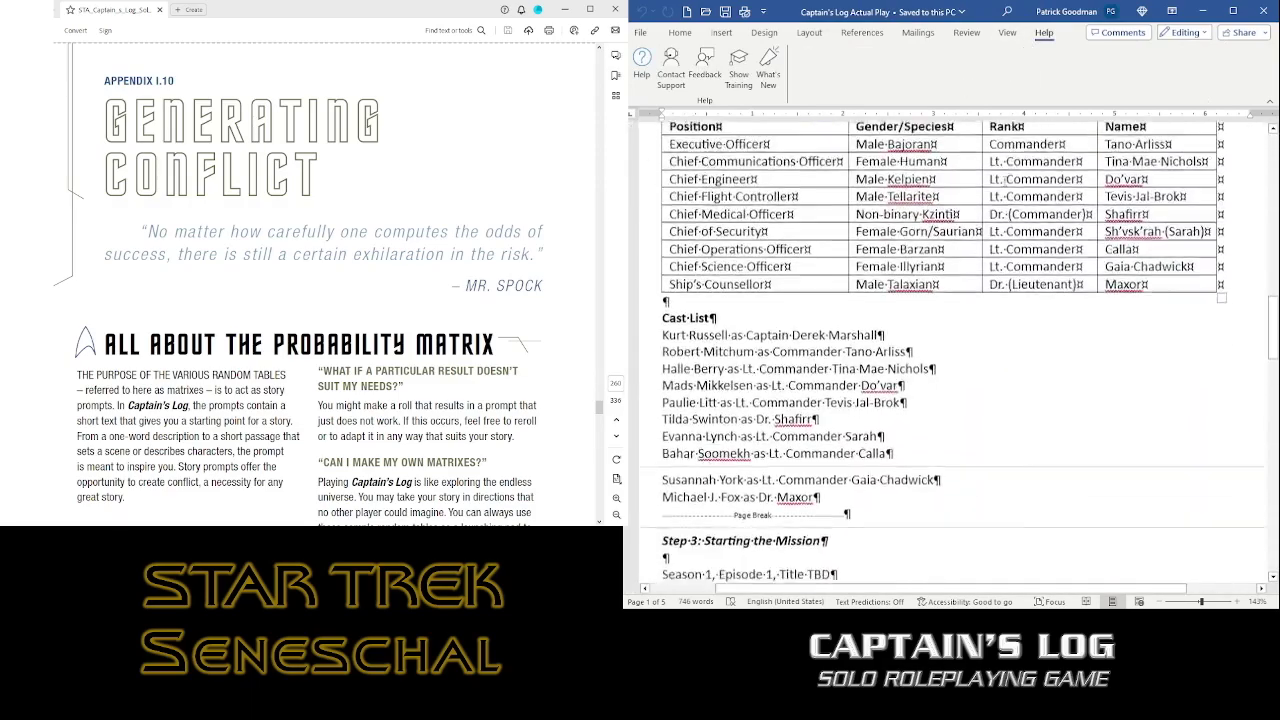
{"action": "scroll", "coordinate": [1003, 182], "scroll_direction": "up", "scroll_amount": 5}
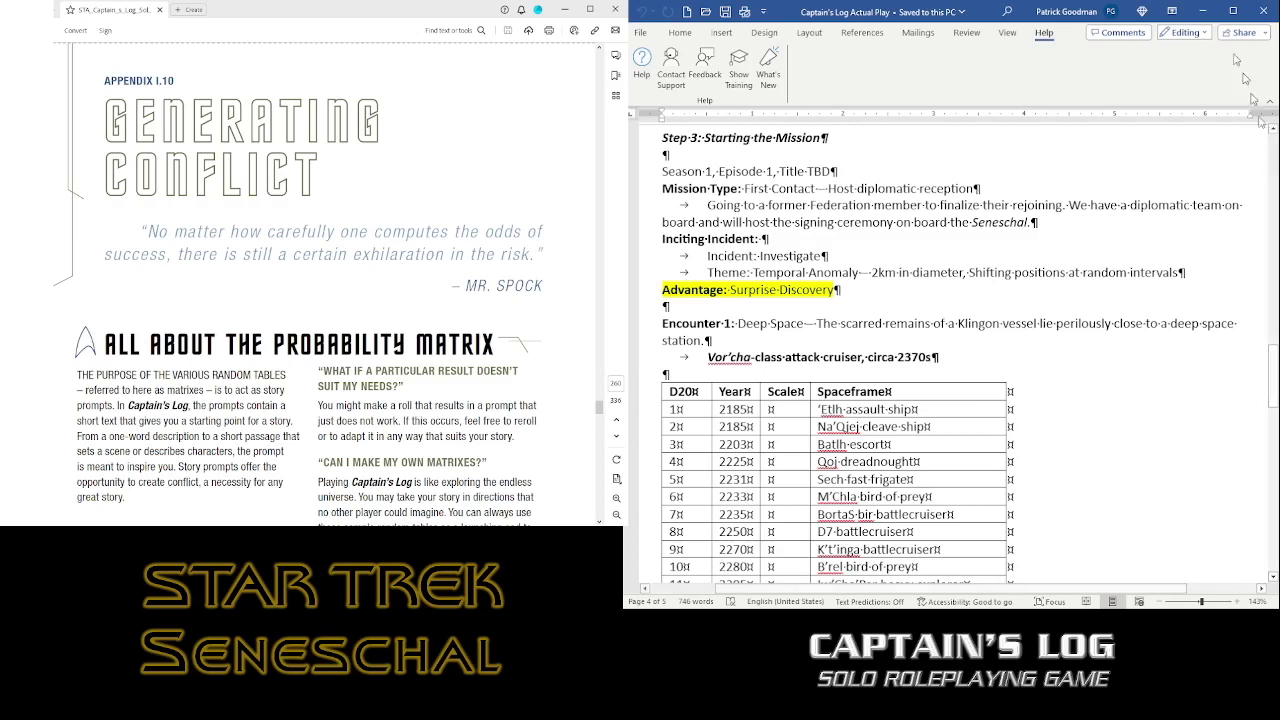
{"action": "left_click", "coordinate": [682, 33]}
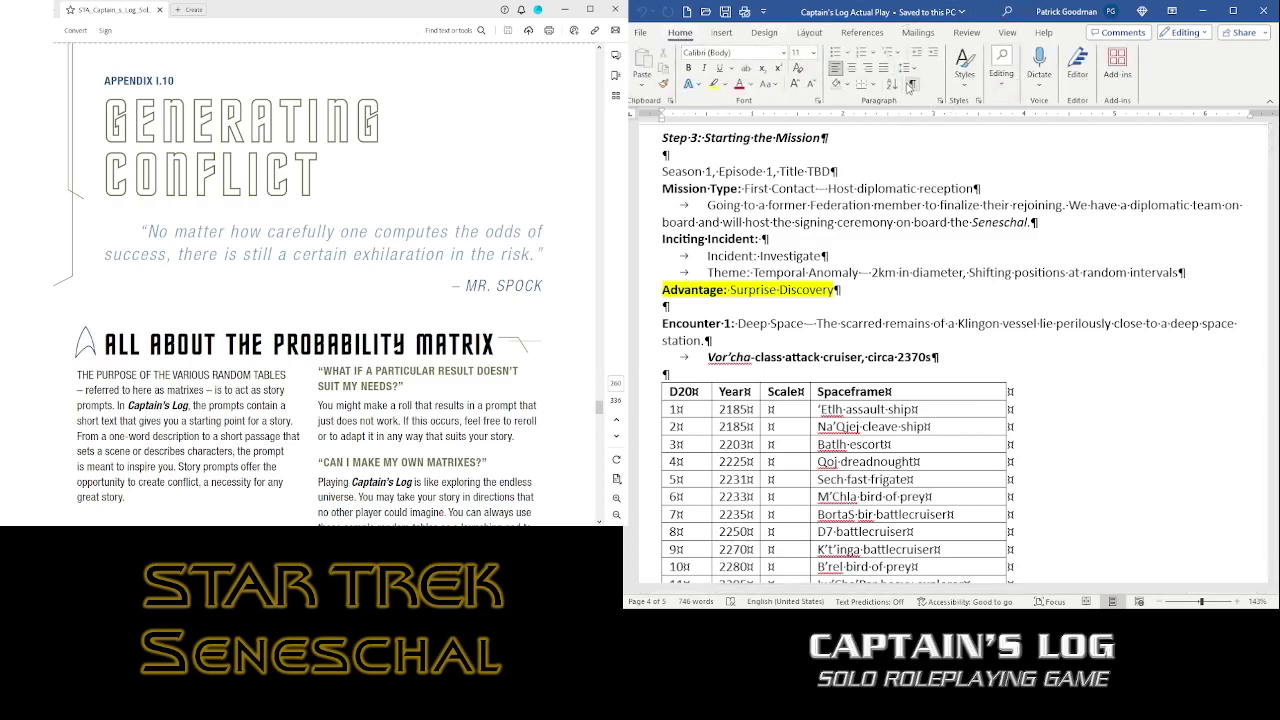
{"action": "key", "text": "ctrl+shift+8"}
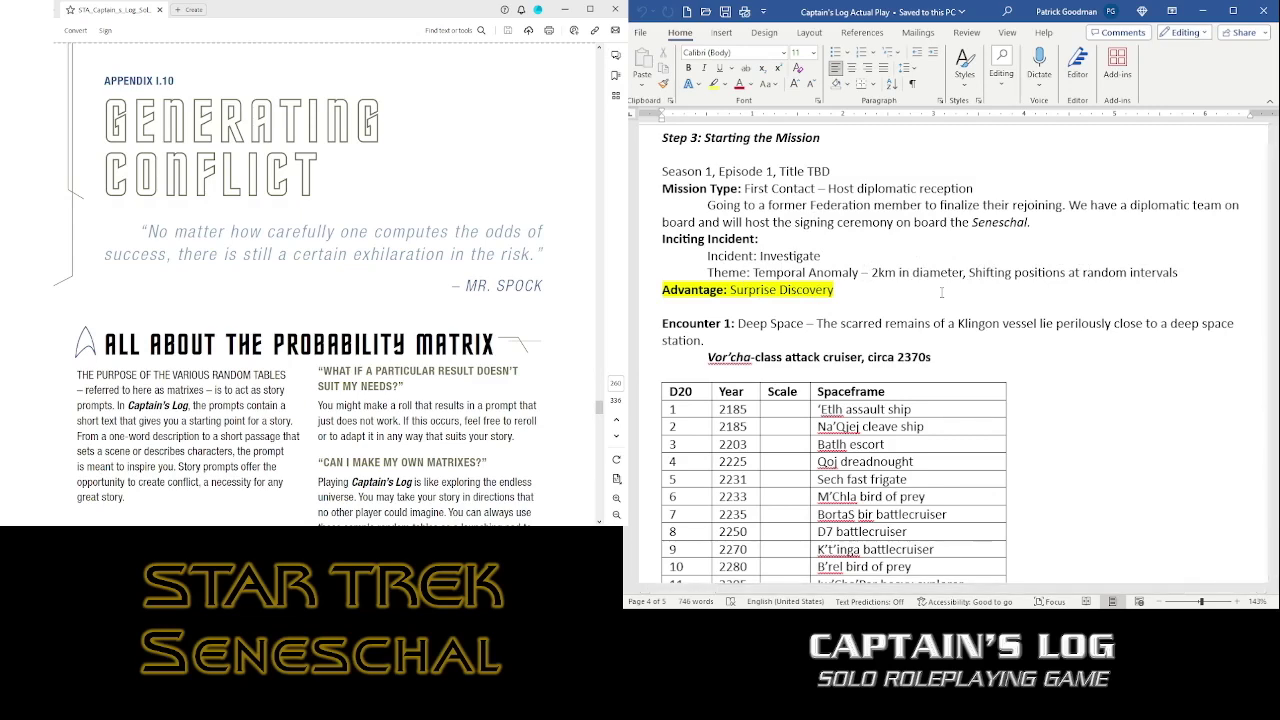
- Review the Step 3 mission notes, from the inciting incident and Klingon ship table through to the station commander's profile
{"action": "scroll", "coordinate": [1058, 302], "scroll_direction": "down", "scroll_amount": 2}
{"action": "scroll", "coordinate": [1058, 302], "scroll_direction": "down", "scroll_amount": 10}
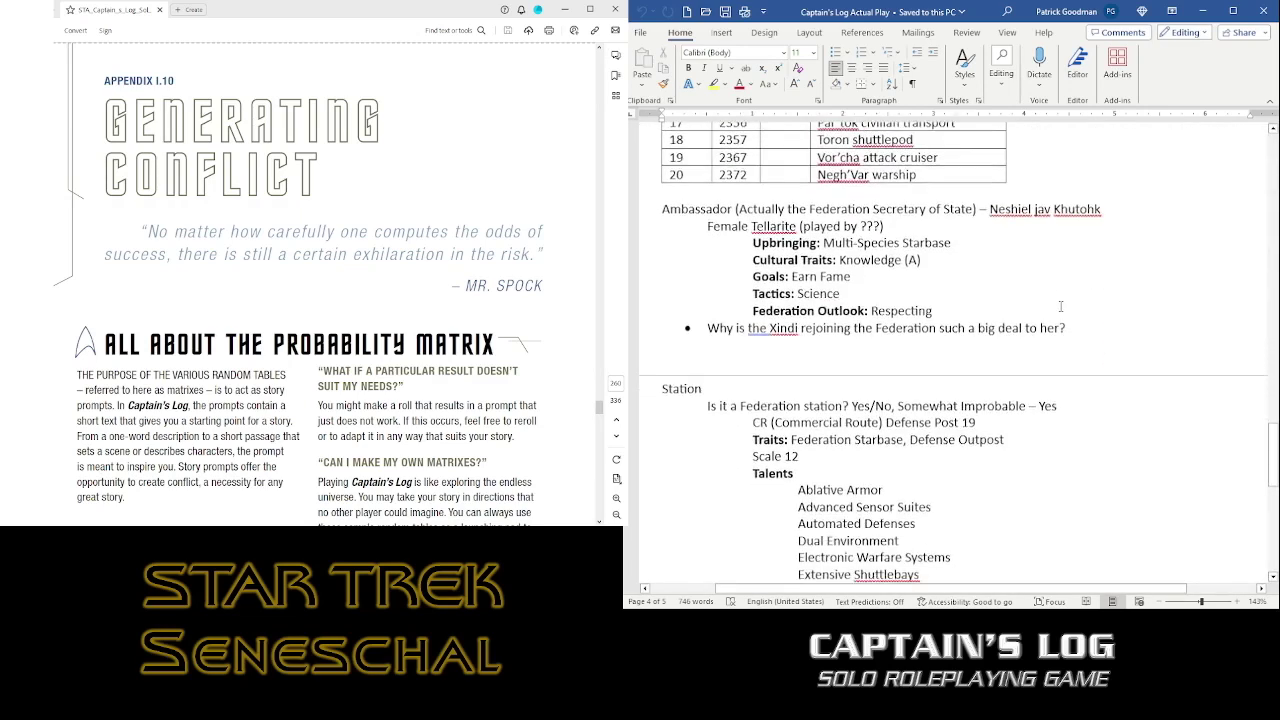
{"action": "scroll", "coordinate": [1060, 306], "scroll_direction": "down", "scroll_amount": 7}
{"action": "scroll", "coordinate": [1064, 298], "scroll_direction": "up", "scroll_amount": 5}
{"action": "scroll", "coordinate": [1064, 298], "scroll_direction": "up", "scroll_amount": 10}
{"action": "scroll", "coordinate": [1064, 296], "scroll_direction": "up", "scroll_amount": 1}
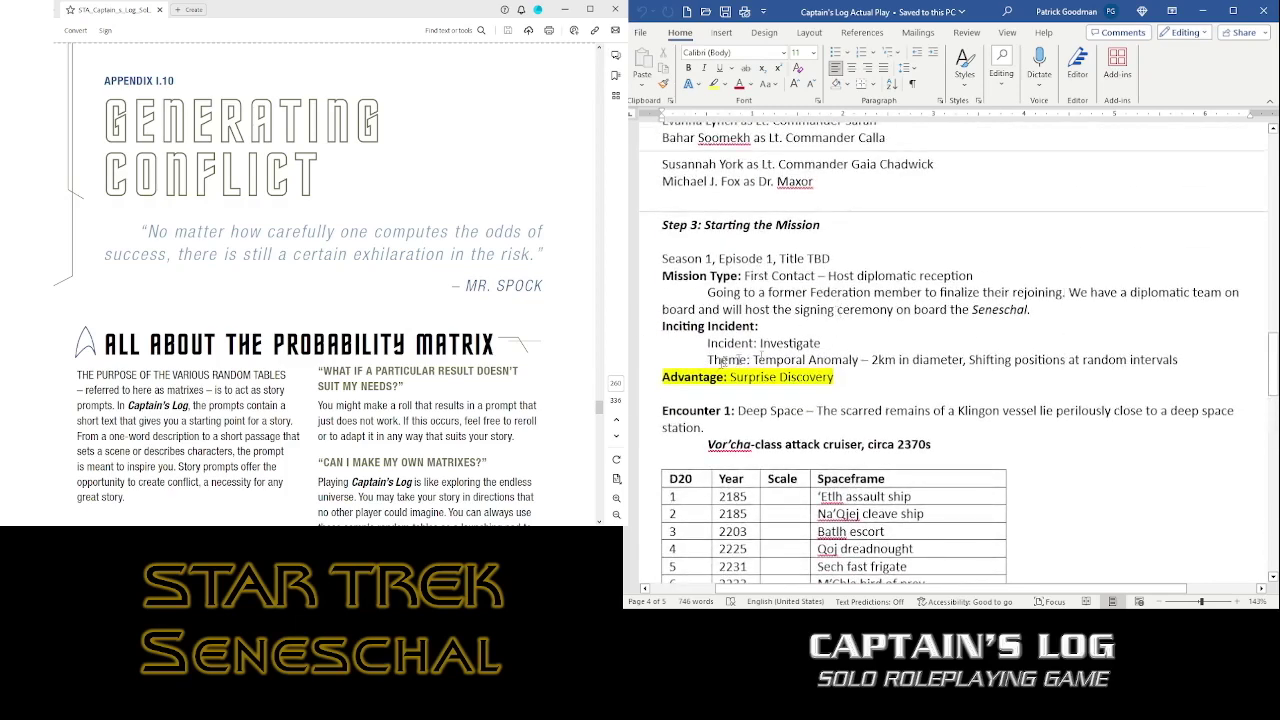
{"action": "scroll", "coordinate": [870, 376], "scroll_direction": "down", "scroll_amount": 1}
{"action": "scroll", "coordinate": [870, 376], "scroll_direction": "down", "scroll_amount": 3}
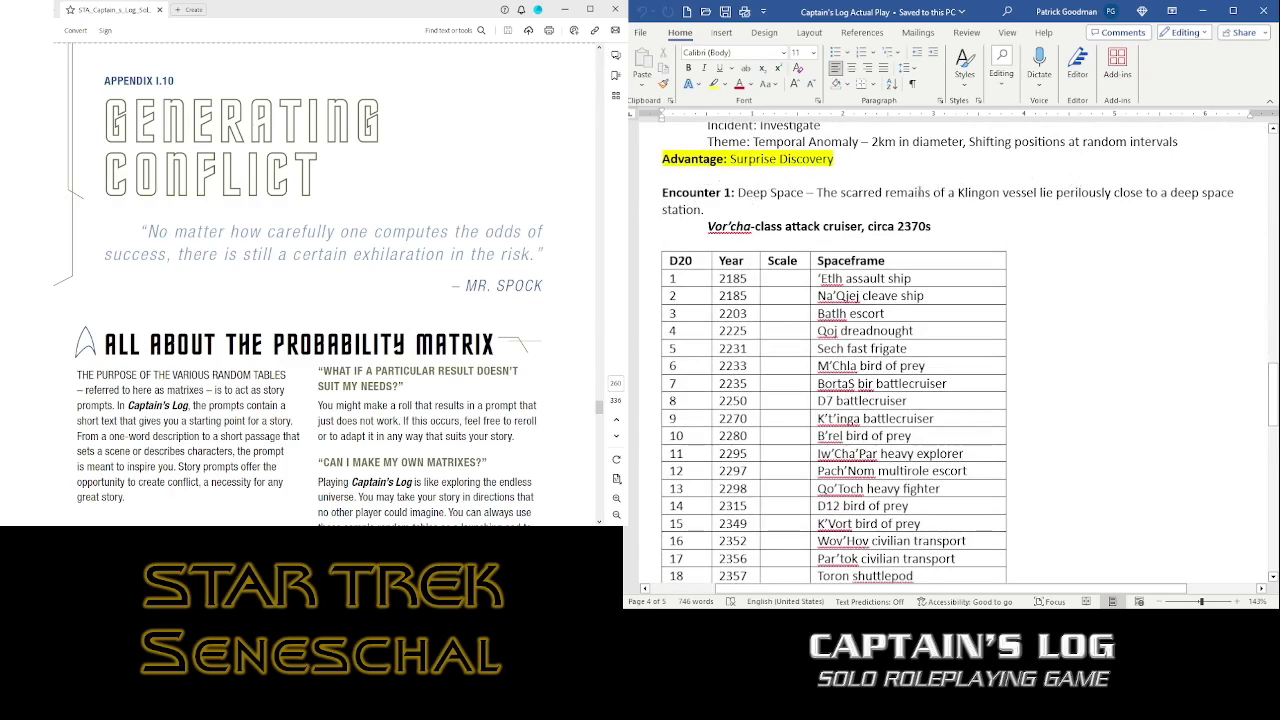
{"action": "scroll", "coordinate": [1025, 200], "scroll_direction": "down", "scroll_amount": 4}
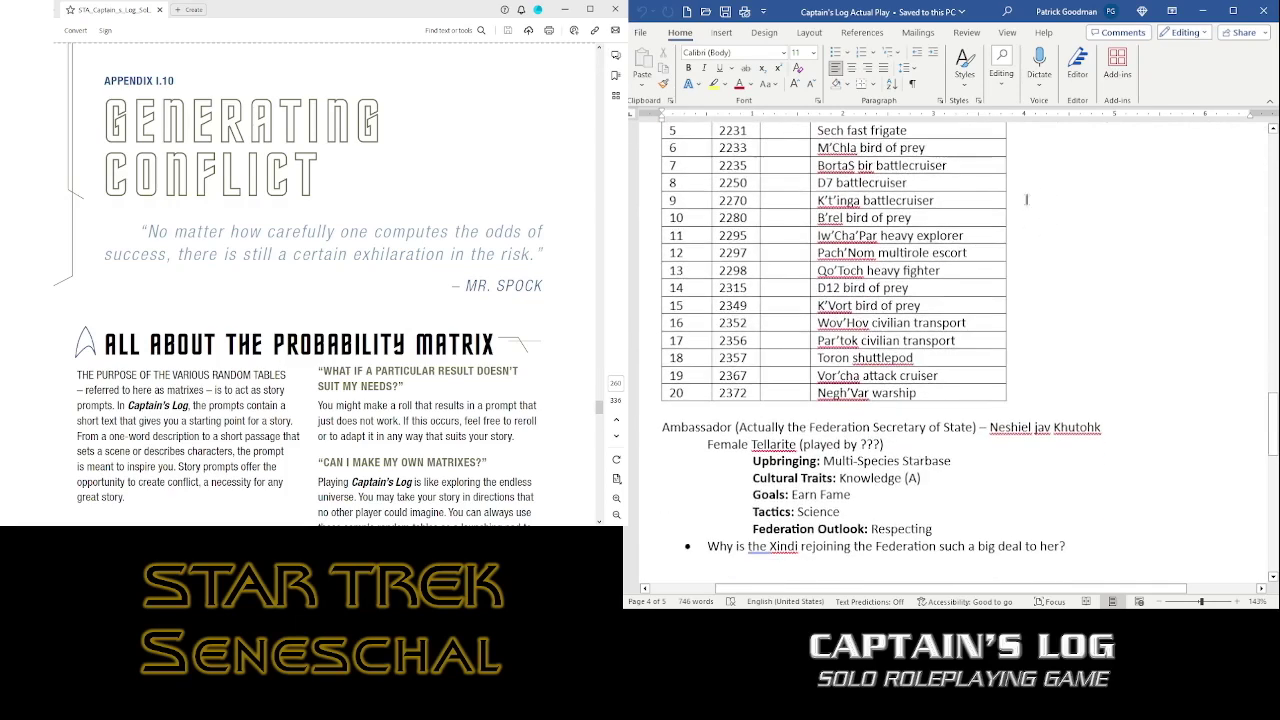
{"action": "scroll", "coordinate": [1025, 200], "scroll_direction": "down", "scroll_amount": 9}
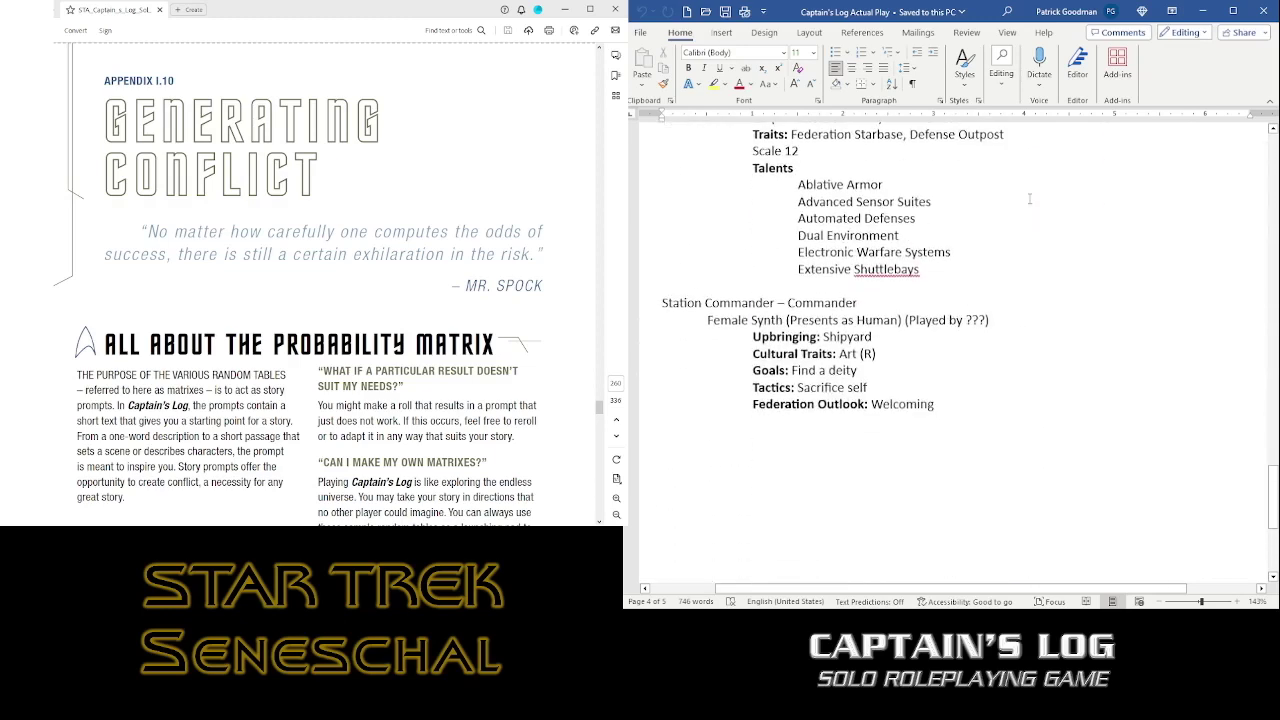
{"action": "scroll", "coordinate": [1087, 270], "scroll_direction": "up", "scroll_amount": 6}
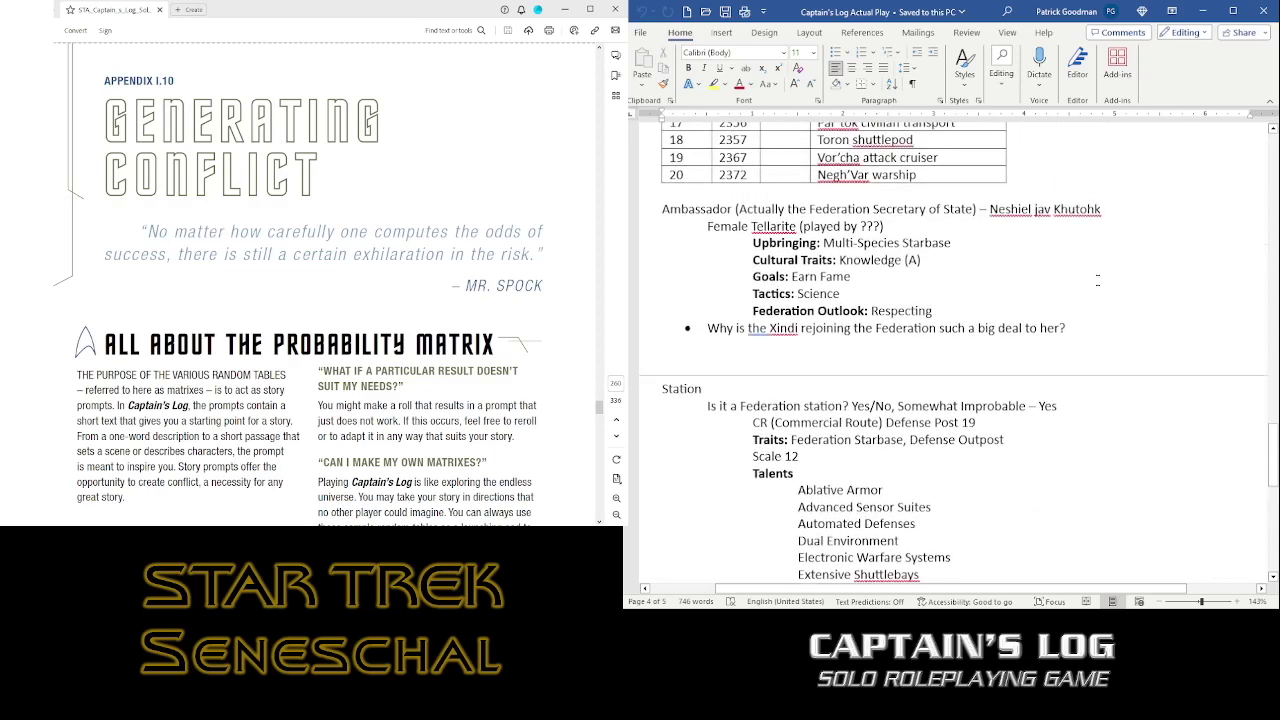
{"action": "scroll", "coordinate": [1101, 265], "scroll_direction": "up", "scroll_amount": 10}
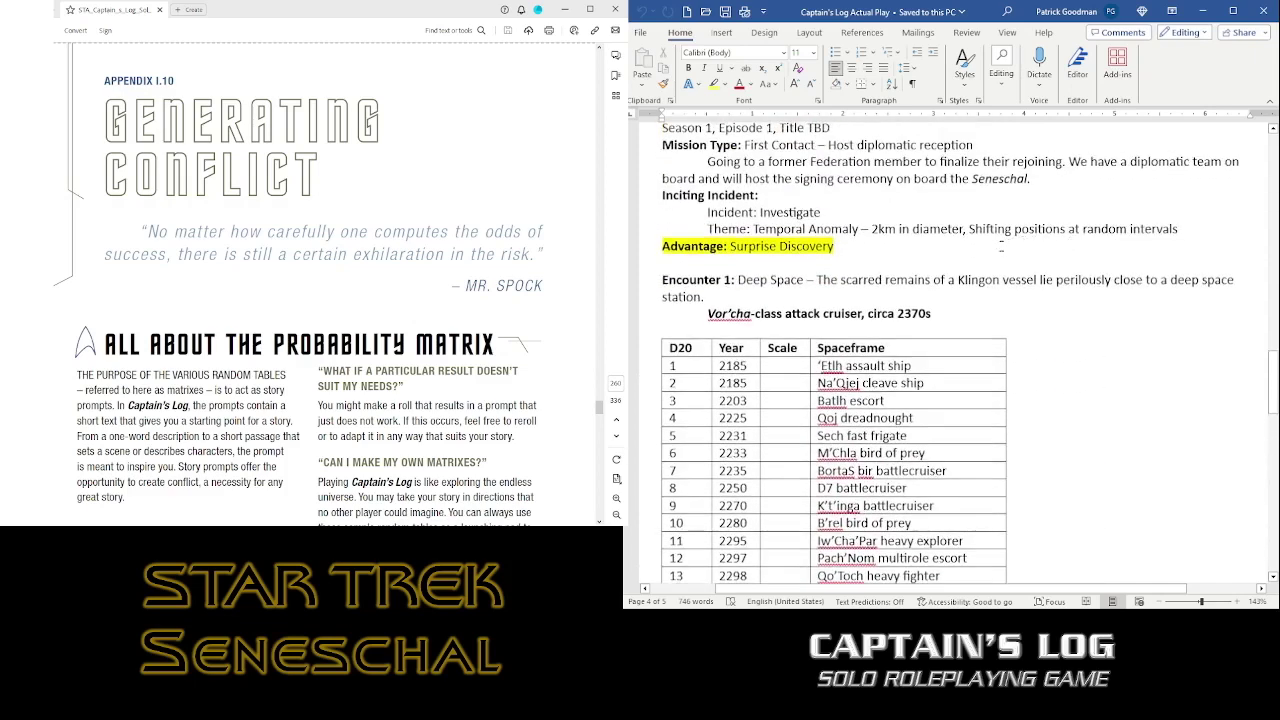
- Recheck the mission notes and look back at the Cast List before Step 3
{"action": "scroll", "coordinate": [1005, 240], "scroll_direction": "up", "scroll_amount": 1}
{"action": "scroll", "coordinate": [980, 240], "scroll_direction": "down", "scroll_amount": 1}
{"action": "scroll", "coordinate": [940, 290], "scroll_direction": "down", "scroll_amount": 5}
{"action": "scroll", "coordinate": [940, 255], "scroll_direction": "down", "scroll_amount": 15}
{"action": "scroll", "coordinate": [940, 255], "scroll_direction": "up", "scroll_amount": 13}
{"action": "scroll", "coordinate": [940, 256], "scroll_direction": "up", "scroll_amount": 6}
{"action": "scroll", "coordinate": [954, 352], "scroll_direction": "up", "scroll_amount": 3}
{"action": "scroll", "coordinate": [941, 253], "scroll_direction": "up", "scroll_amount": 3}
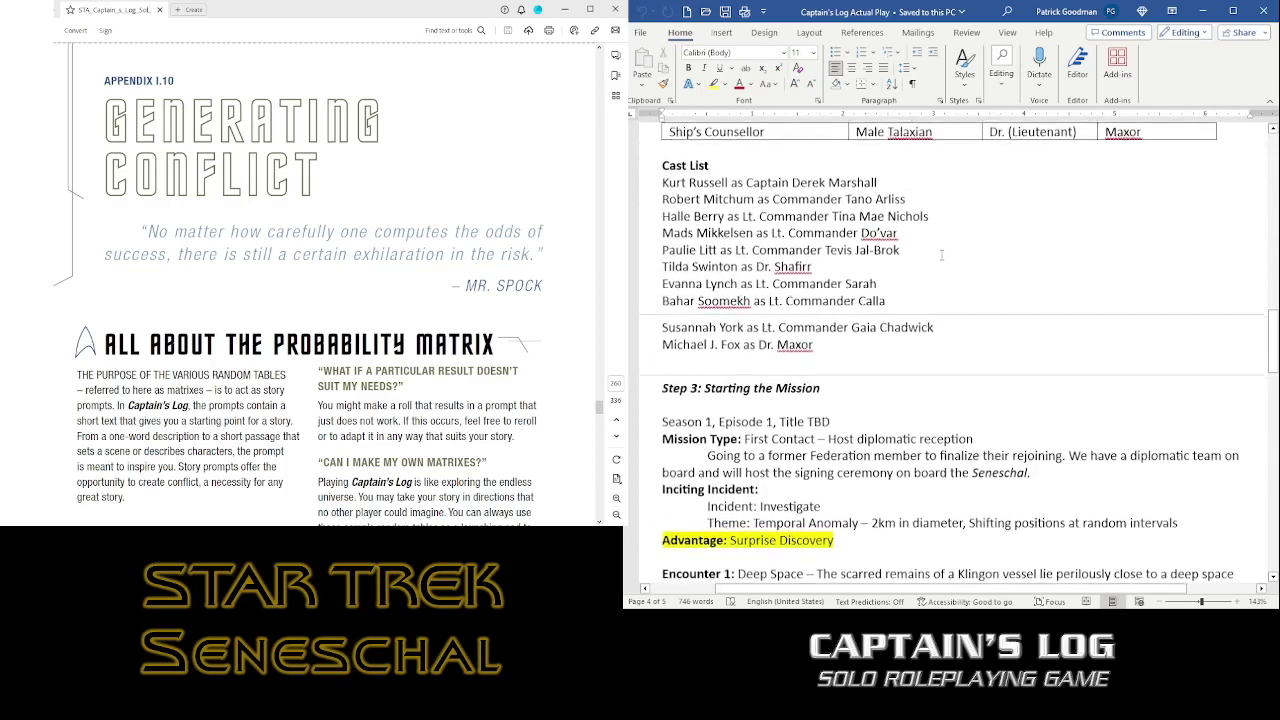
{"action": "scroll", "coordinate": [941, 253], "scroll_direction": "up", "scroll_amount": 5}
{"action": "scroll", "coordinate": [941, 253], "scroll_direction": "down", "scroll_amount": 5}
{"action": "scroll", "coordinate": [941, 253], "scroll_direction": "down", "scroll_amount": 5}
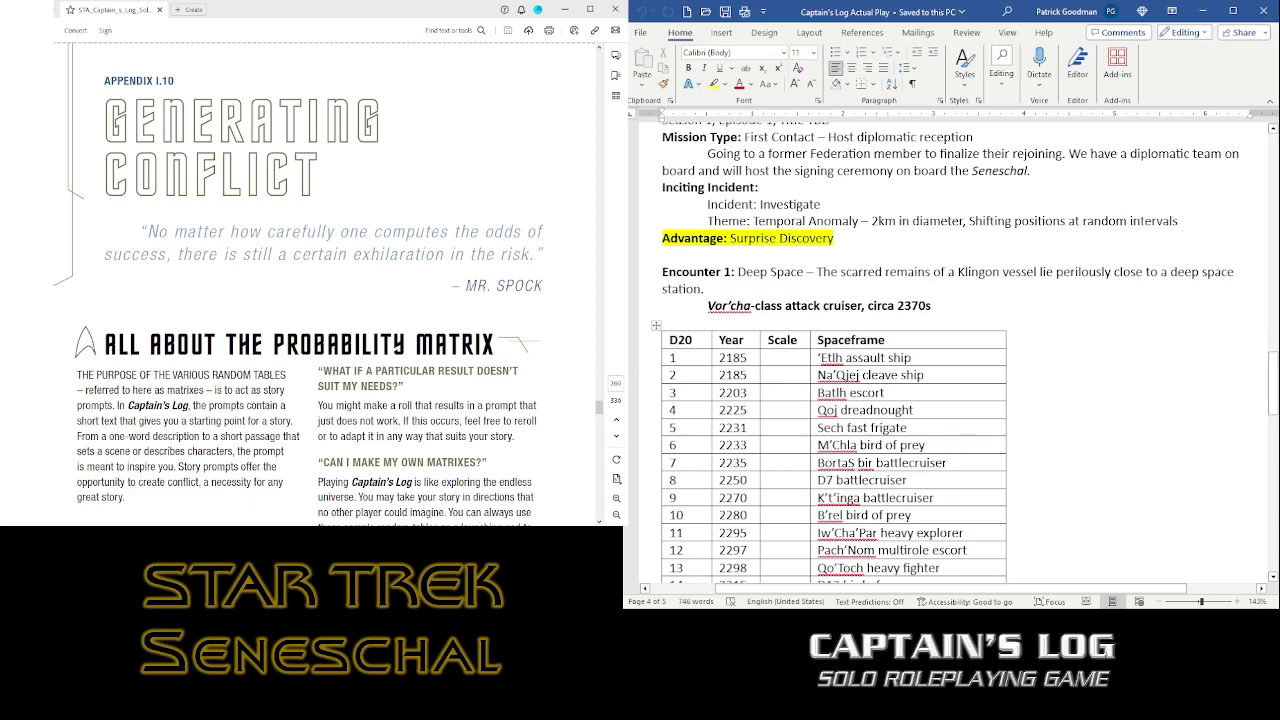
- Read the ambassador, station and station commander entries, then return to the Encounter 1 notes
{"action": "scroll", "coordinate": [941, 253], "scroll_direction": "down", "scroll_amount": 9}
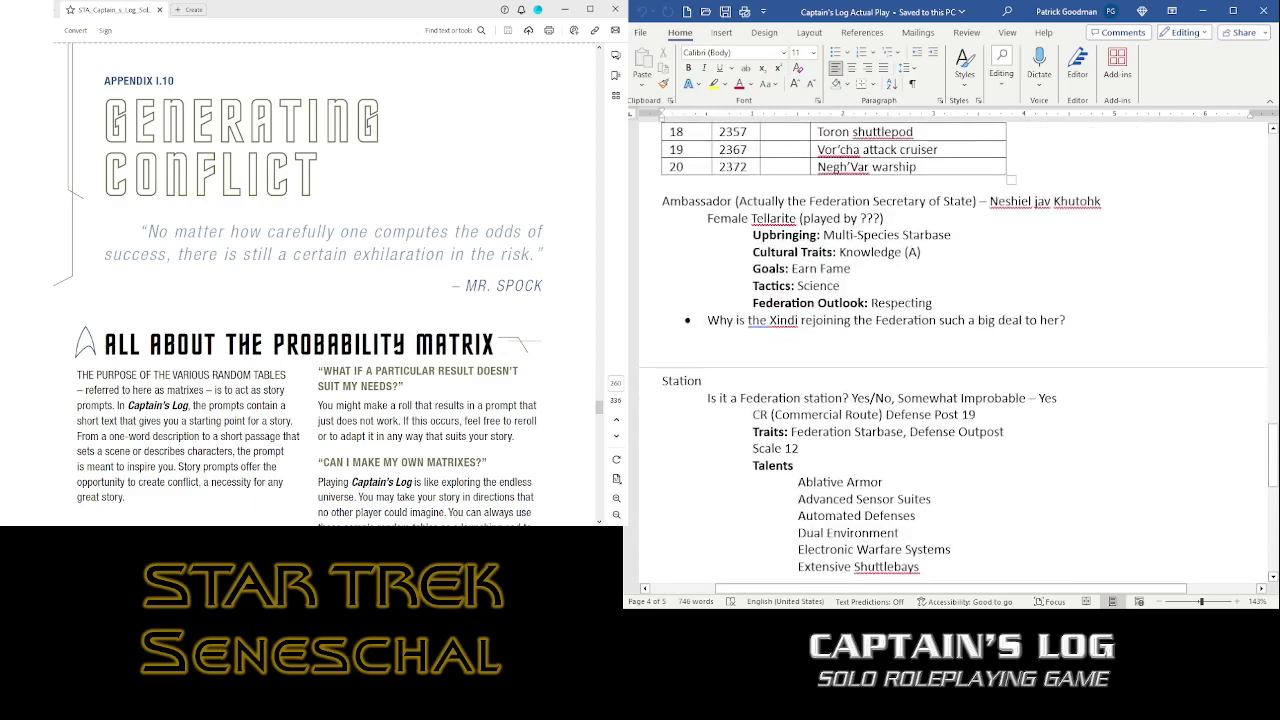
{"action": "scroll", "coordinate": [941, 253], "scroll_direction": "down", "scroll_amount": 4}
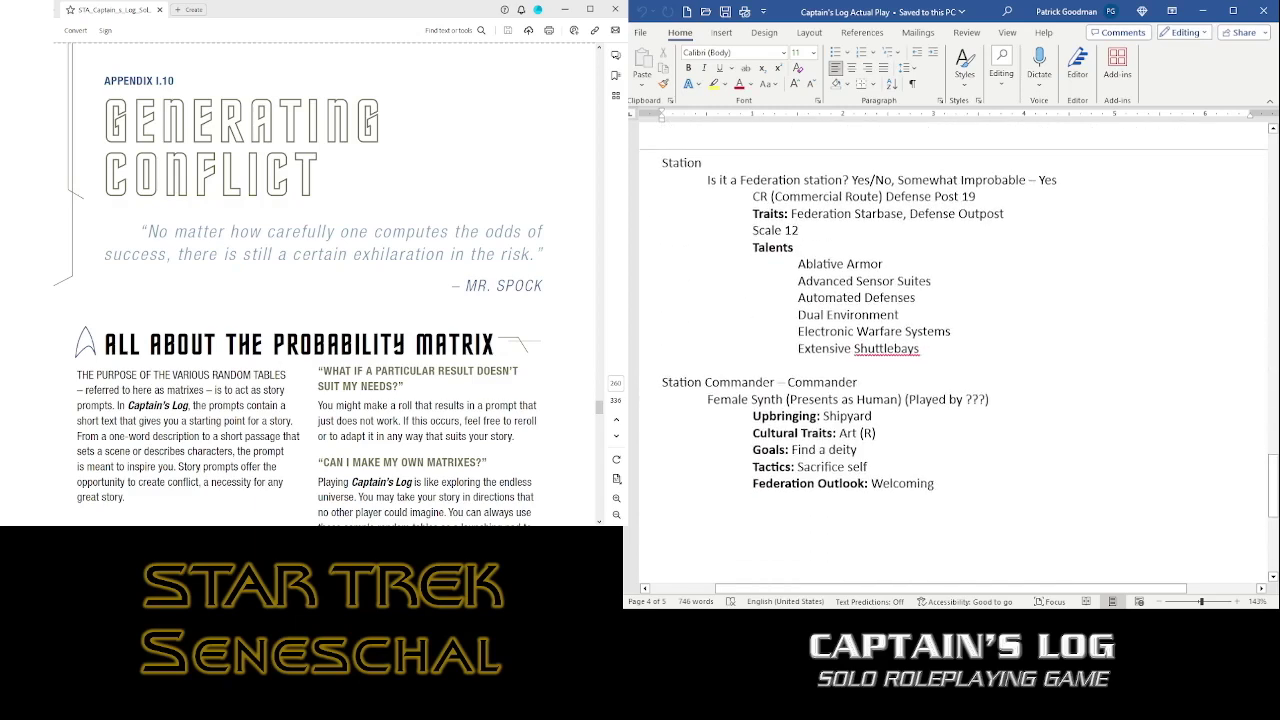
{"action": "scroll", "coordinate": [954, 352], "scroll_direction": "up", "scroll_amount": 4}
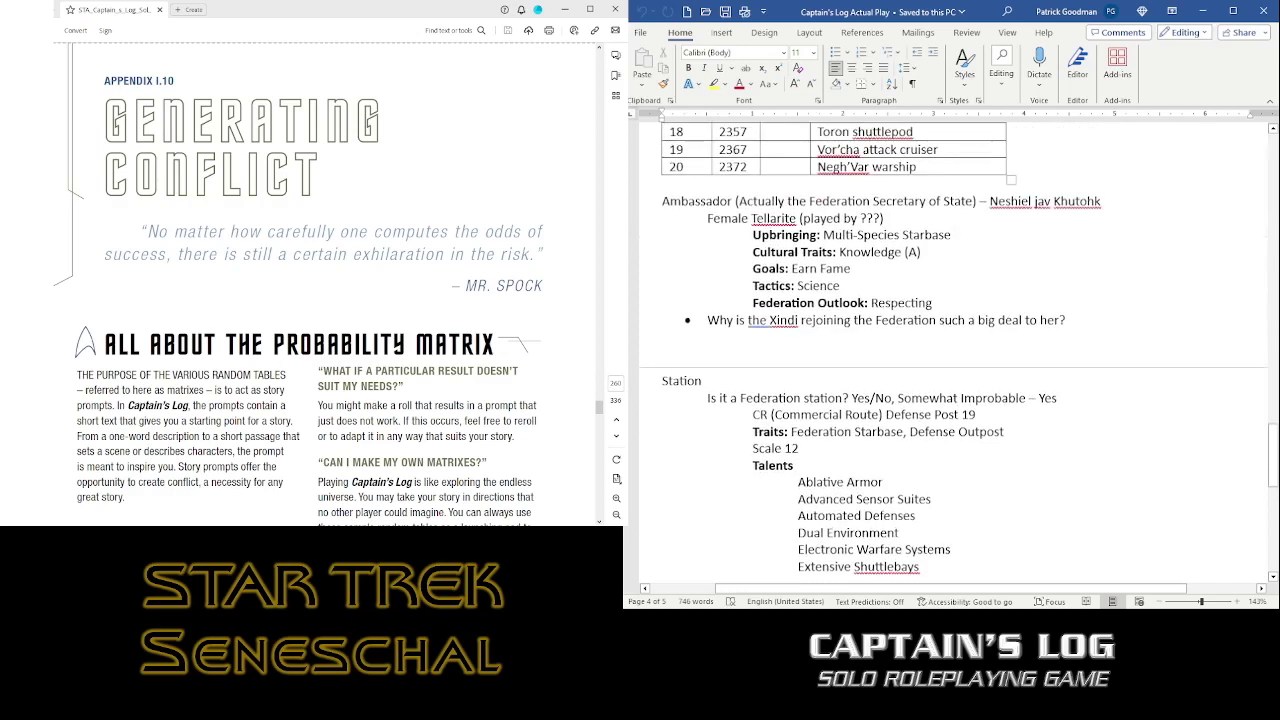
{"action": "scroll", "coordinate": [954, 350], "scroll_direction": "down", "scroll_amount": 4}
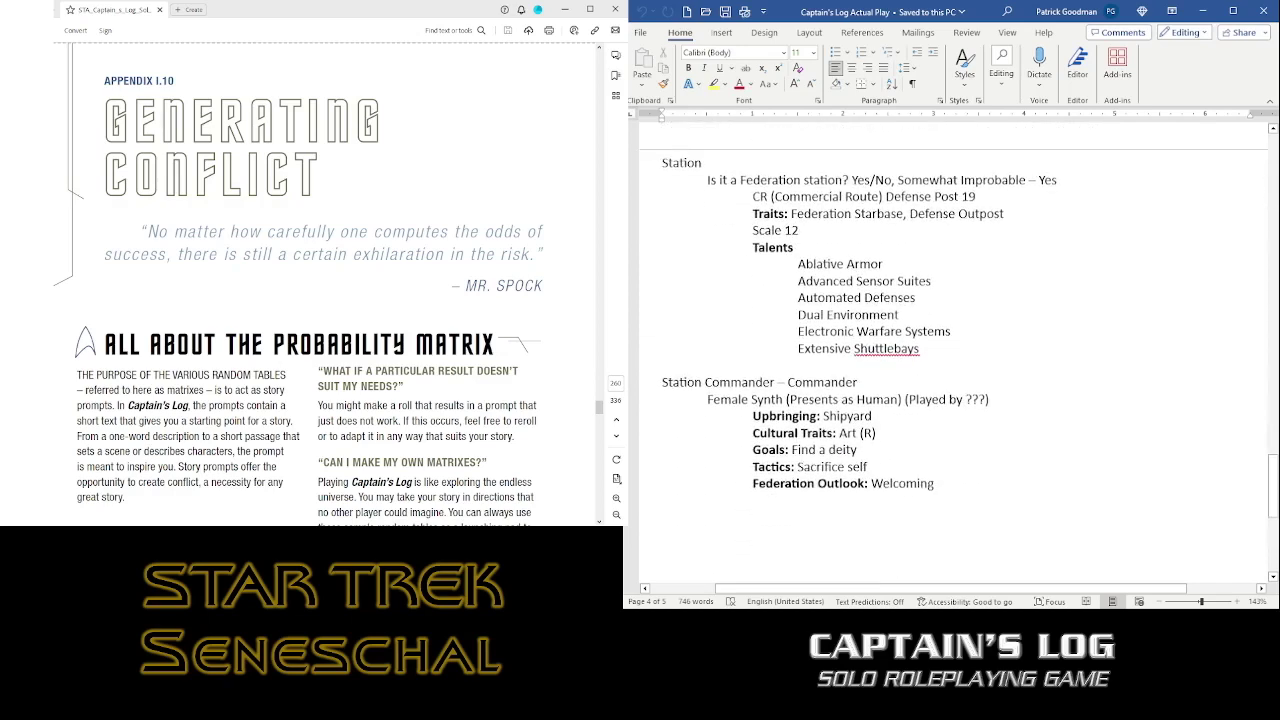
{"action": "scroll", "coordinate": [1066, 275], "scroll_direction": "down", "scroll_amount": 4}
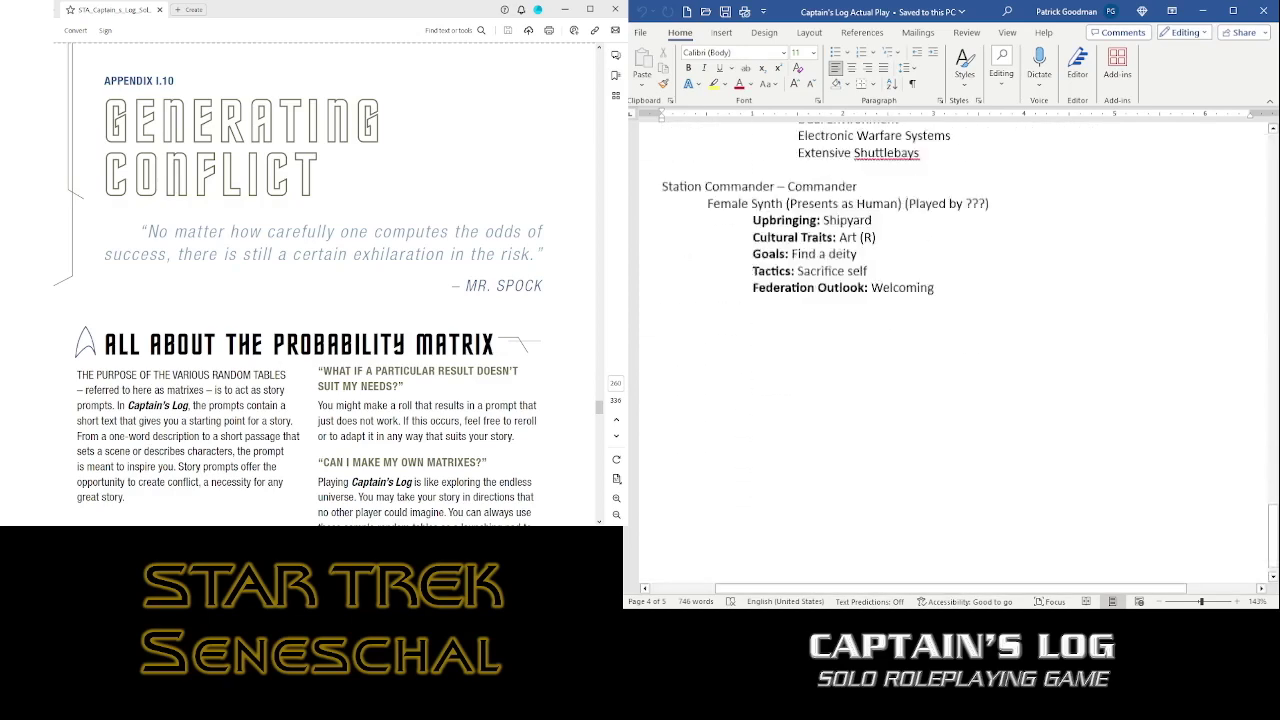
{"action": "scroll", "coordinate": [1074, 287], "scroll_direction": "down", "scroll_amount": 3}
{"action": "scroll", "coordinate": [1080, 277], "scroll_direction": "up", "scroll_amount": 12}
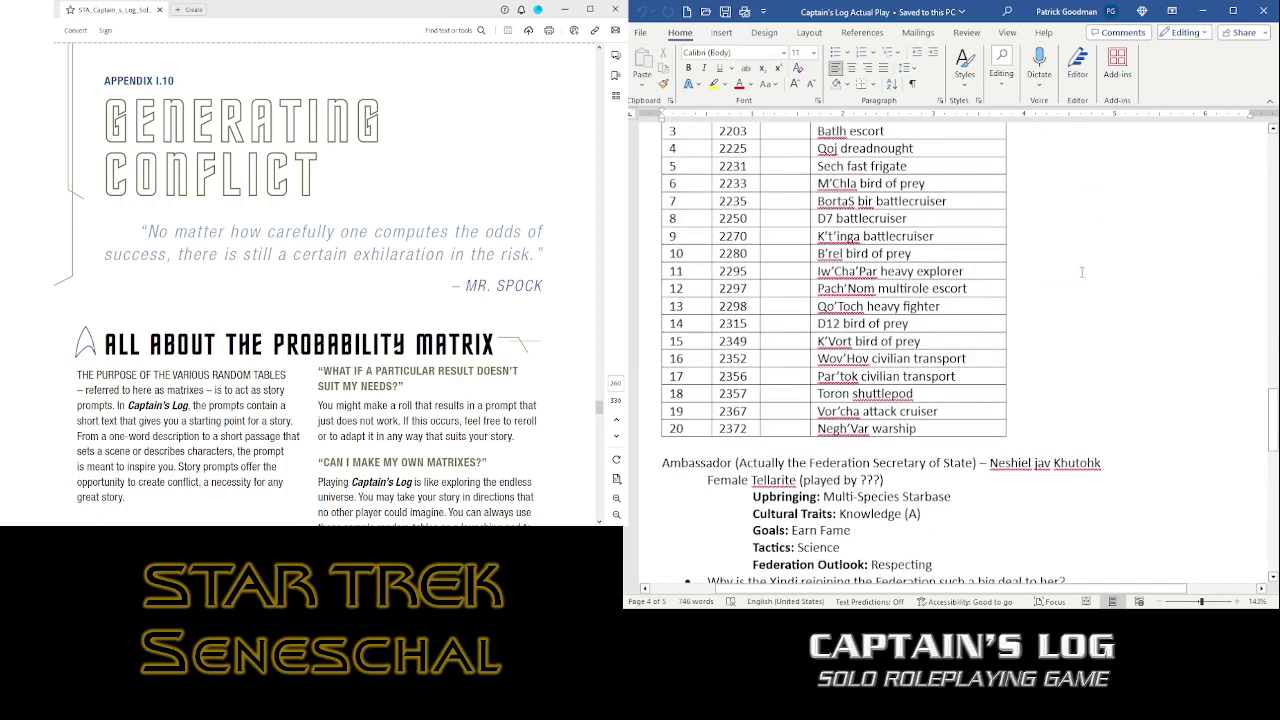
{"action": "scroll", "coordinate": [1081, 272], "scroll_direction": "up", "scroll_amount": 3}
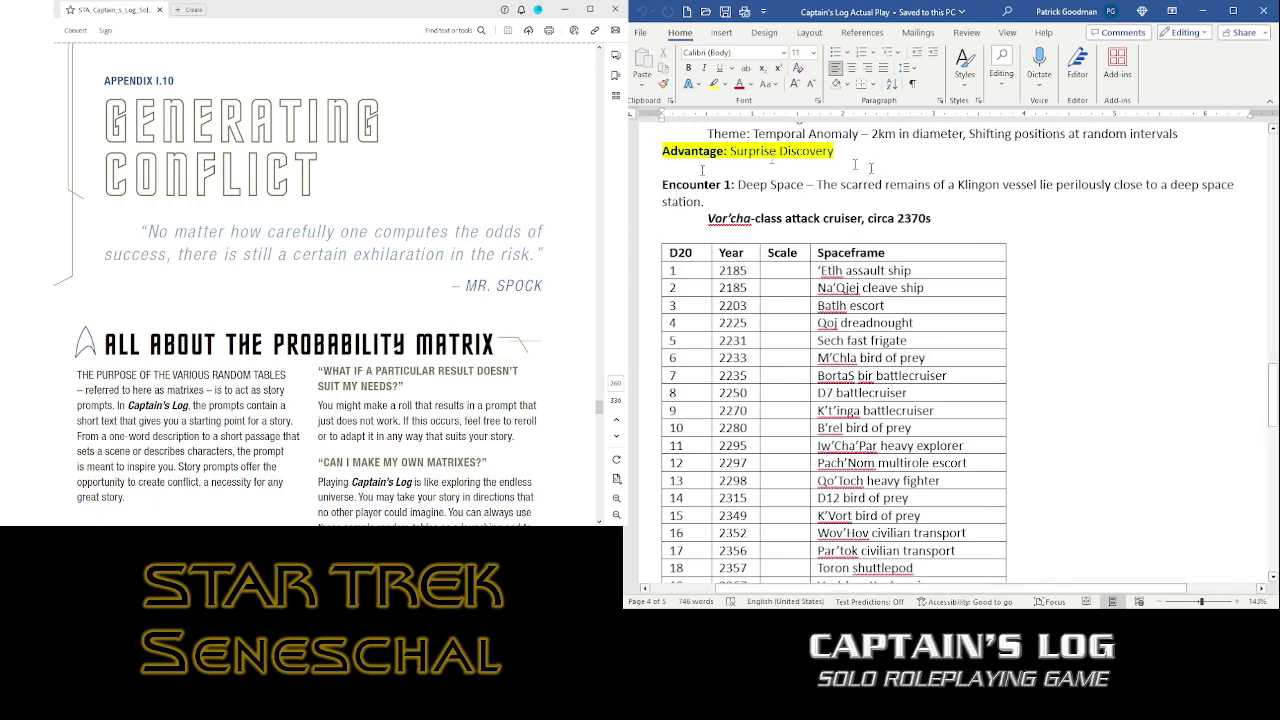
- Examine the Encounter 1 Vor'cha-class line and the D20 spaceframe table beneath it
{"action": "left_click", "coordinate": [984, 220]}
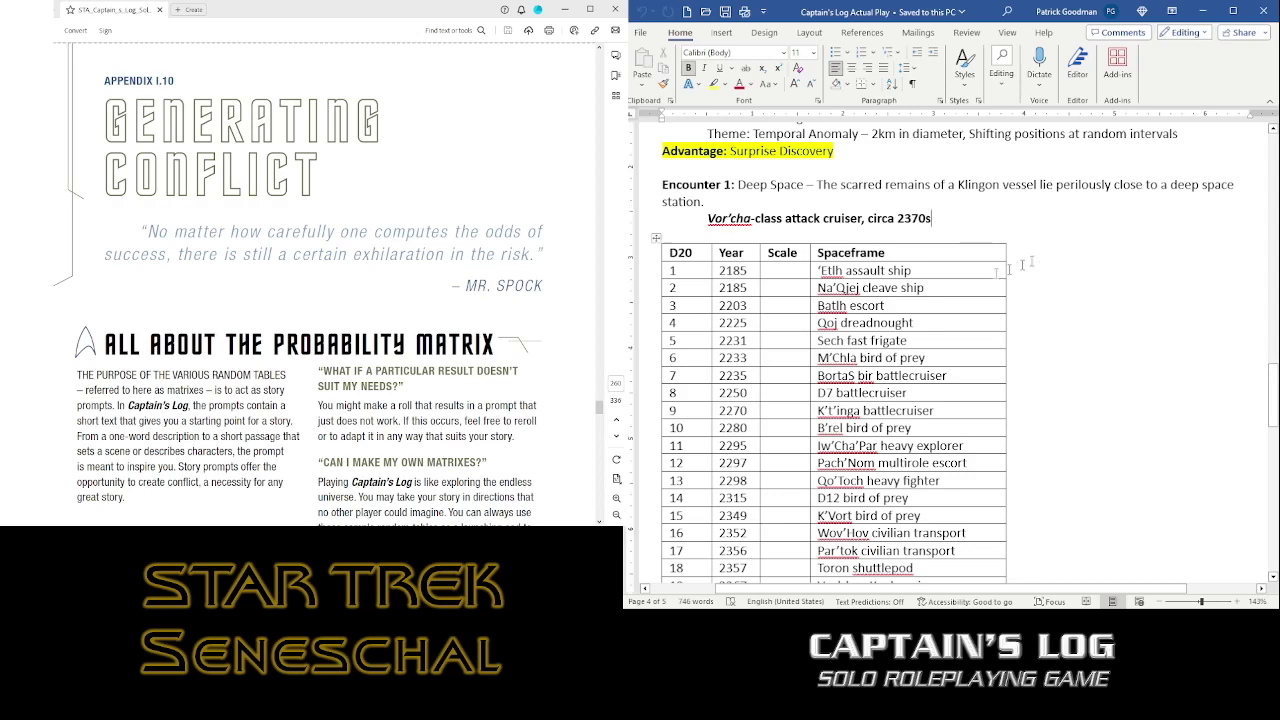
{"action": "double_click", "coordinate": [838, 288]}
{"action": "left_click", "coordinate": [885, 310]}
{"action": "scroll", "coordinate": [1066, 337], "scroll_direction": "down", "scroll_amount": 1}
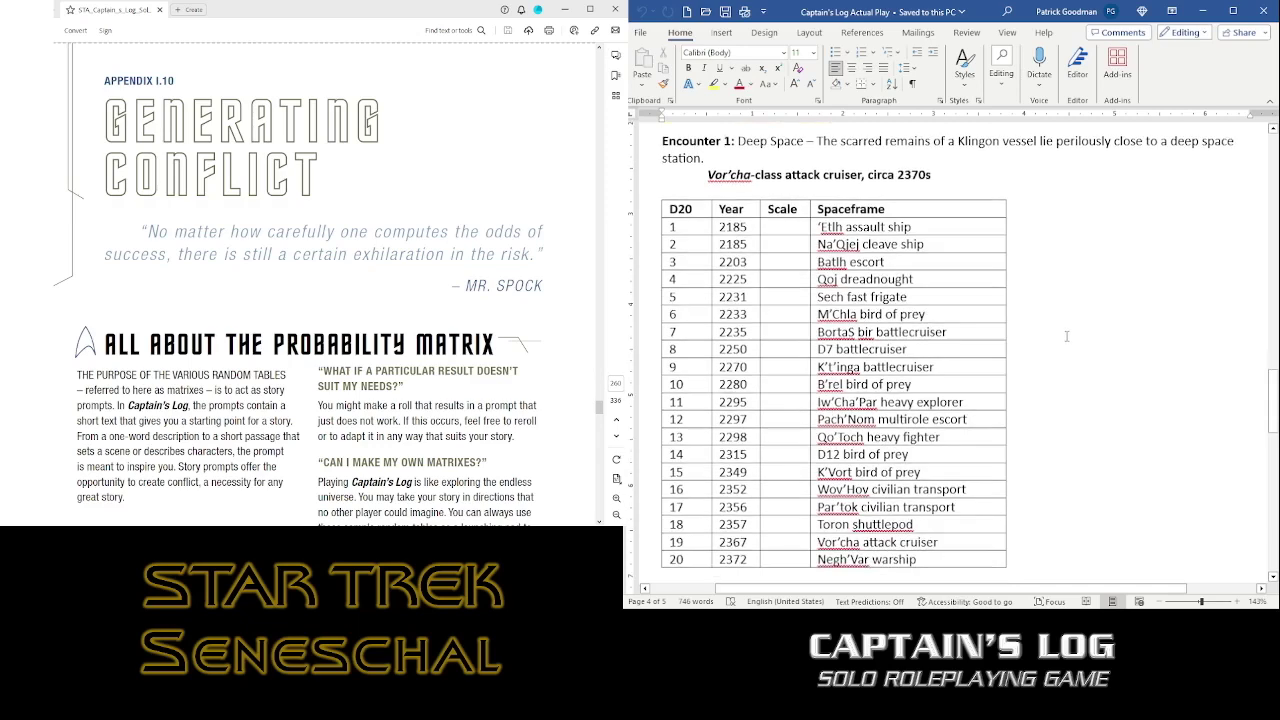
{"action": "scroll", "coordinate": [1066, 337], "scroll_direction": "down", "scroll_amount": 20}
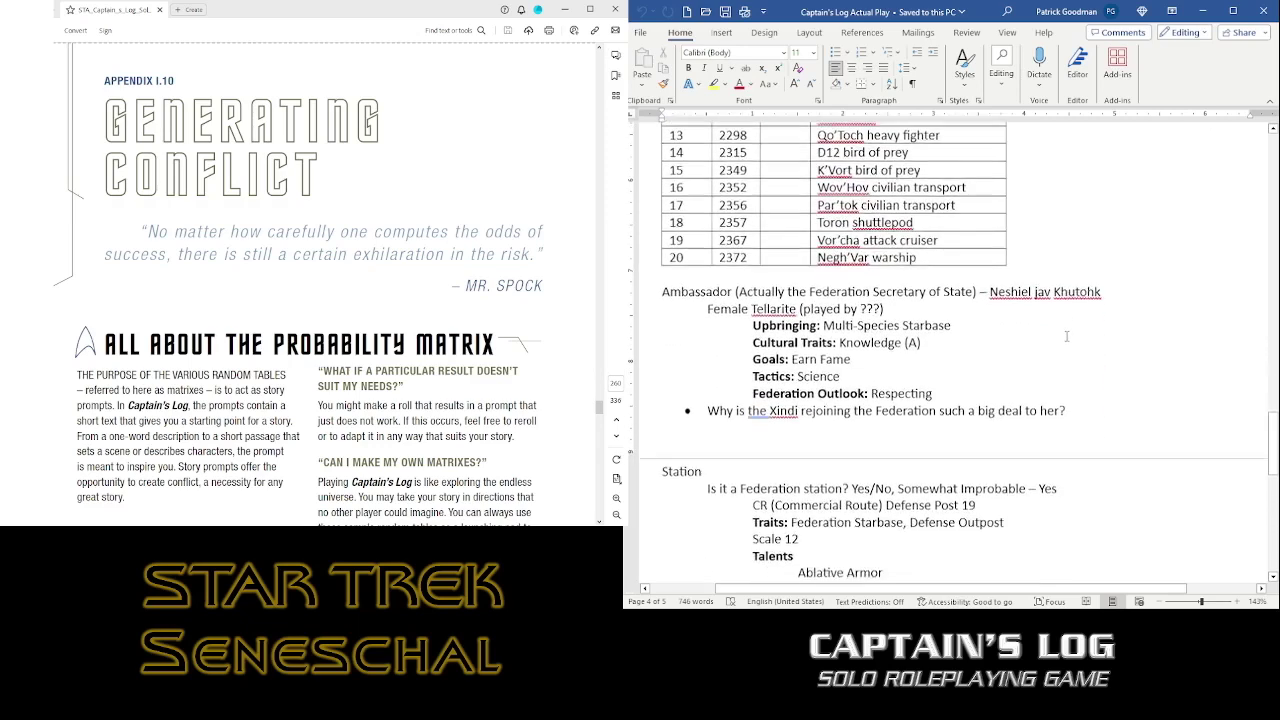
{"action": "scroll", "coordinate": [1066, 337], "scroll_direction": "up", "scroll_amount": 20}
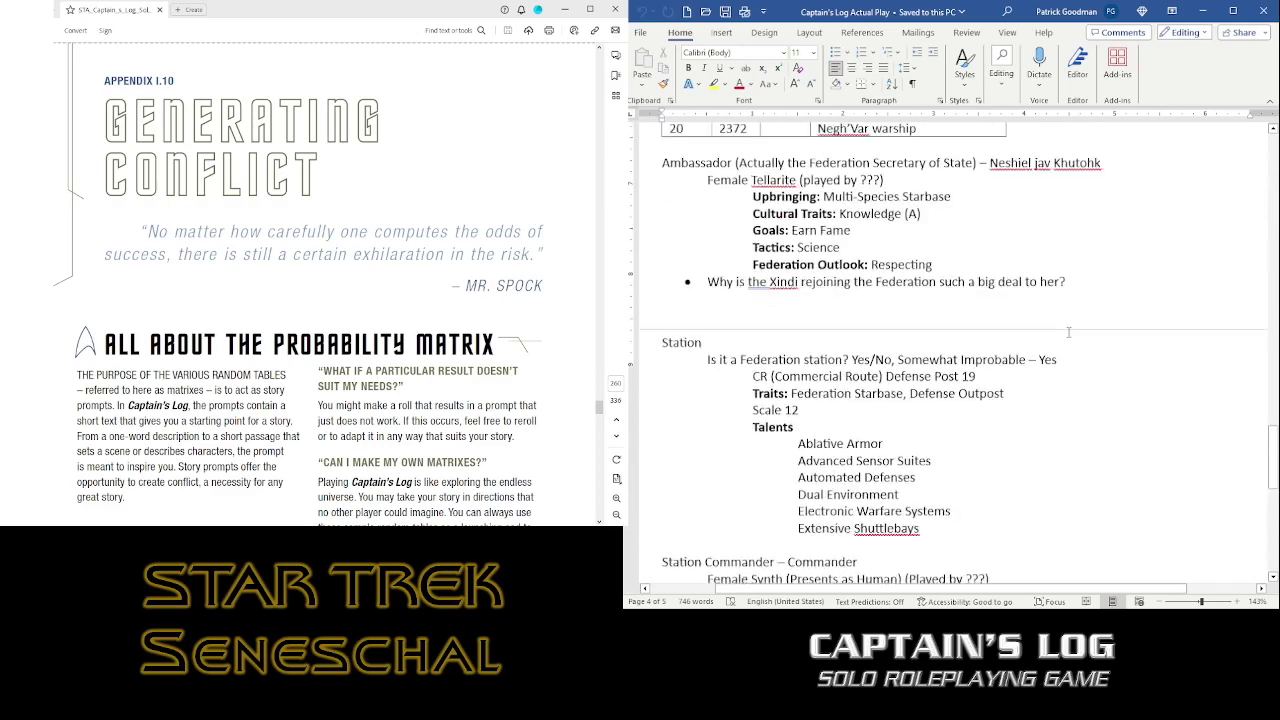
- Examine the station's traits and talents and the station commander's details, then reread the mission setup and Encounter 1
{"action": "scroll", "coordinate": [1069, 333], "scroll_direction": "down", "scroll_amount": 3}
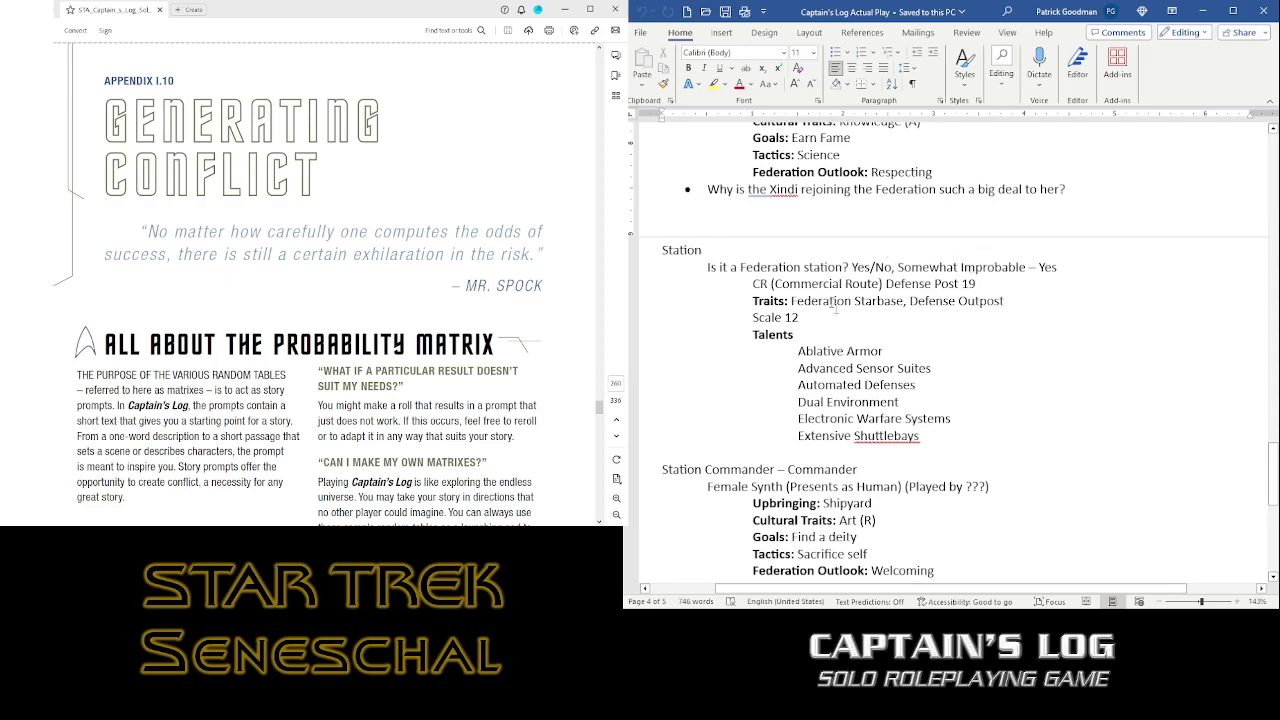
{"action": "left_click", "coordinate": [799, 368]}
{"action": "scroll", "coordinate": [963, 389], "scroll_direction": "down", "scroll_amount": 3}
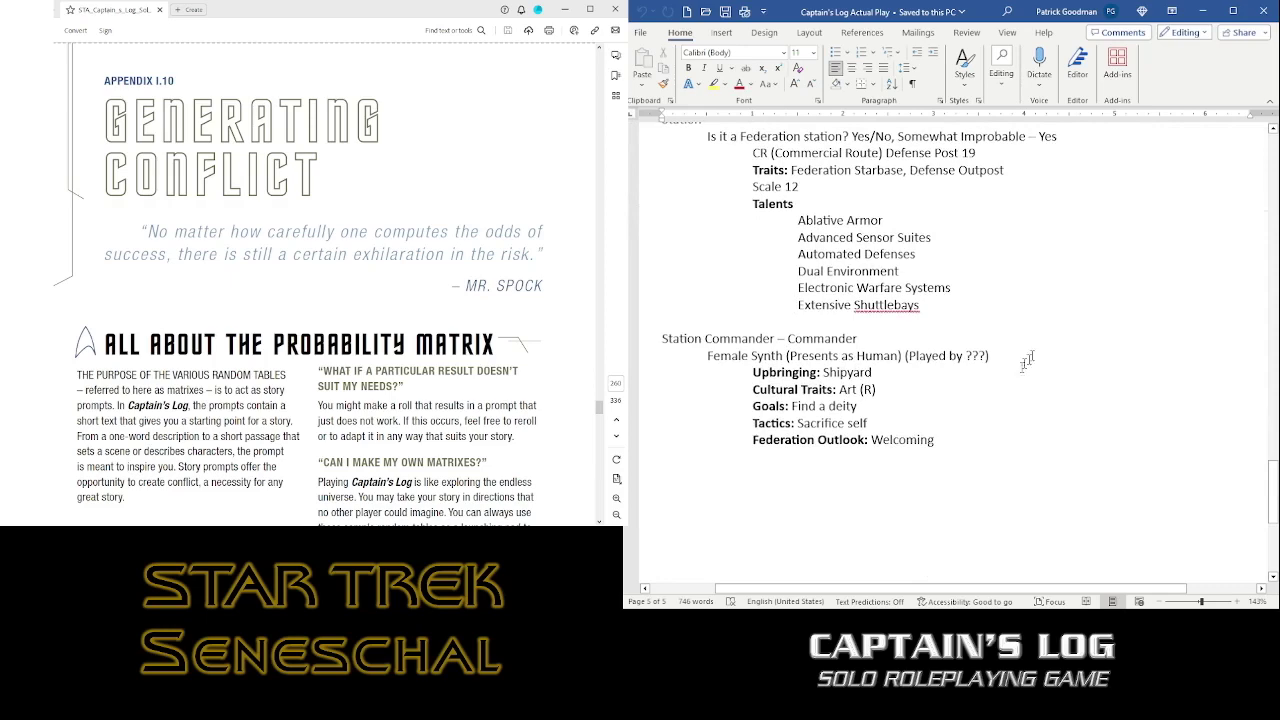
{"action": "scroll", "coordinate": [937, 356], "scroll_direction": "up", "scroll_amount": 6}
{"action": "scroll", "coordinate": [937, 356], "scroll_direction": "up", "scroll_amount": 1}
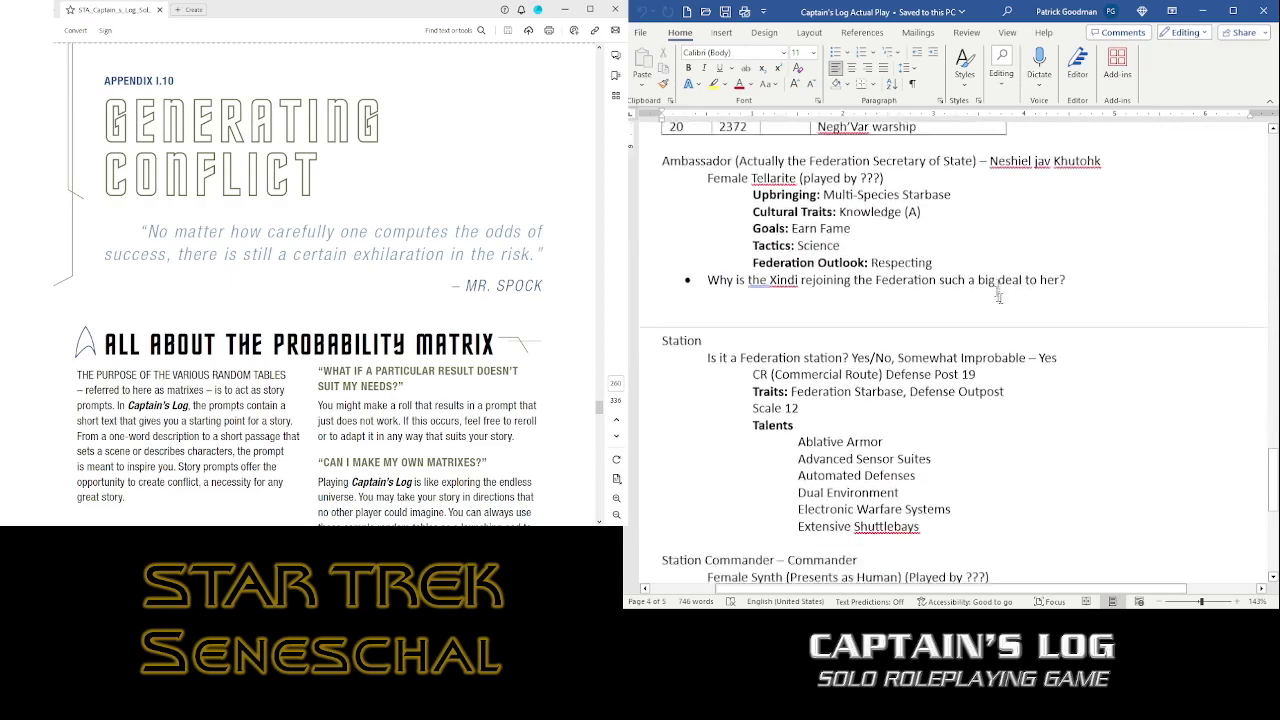
{"action": "scroll", "coordinate": [1000, 298], "scroll_direction": "down", "scroll_amount": 8}
{"action": "scroll", "coordinate": [1000, 298], "scroll_direction": "up", "scroll_amount": 3}
{"action": "scroll", "coordinate": [1019, 327], "scroll_direction": "up", "scroll_amount": 10}
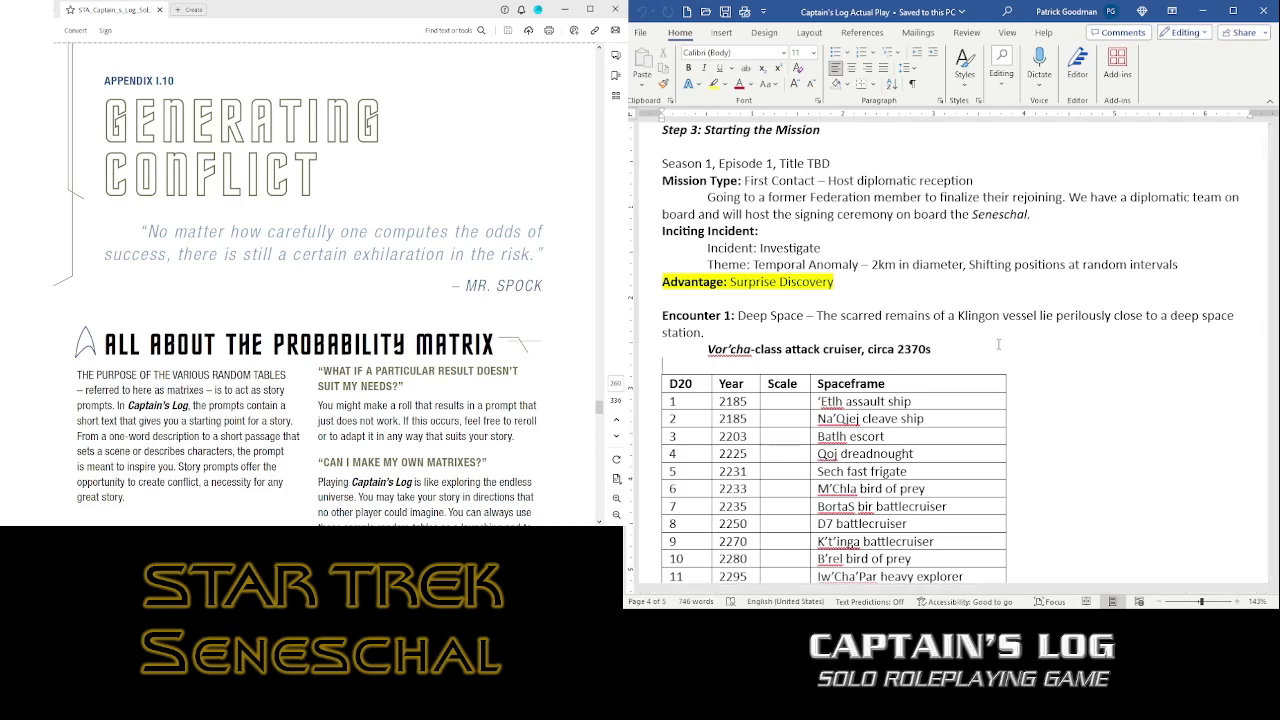
{"action": "scroll", "coordinate": [1234, 412], "scroll_direction": "down", "scroll_amount": 5}
{"action": "scroll", "coordinate": [1234, 412], "scroll_direction": "up", "scroll_amount": 2}
{"action": "scroll", "coordinate": [1234, 412], "scroll_direction": "up", "scroll_amount": 3}
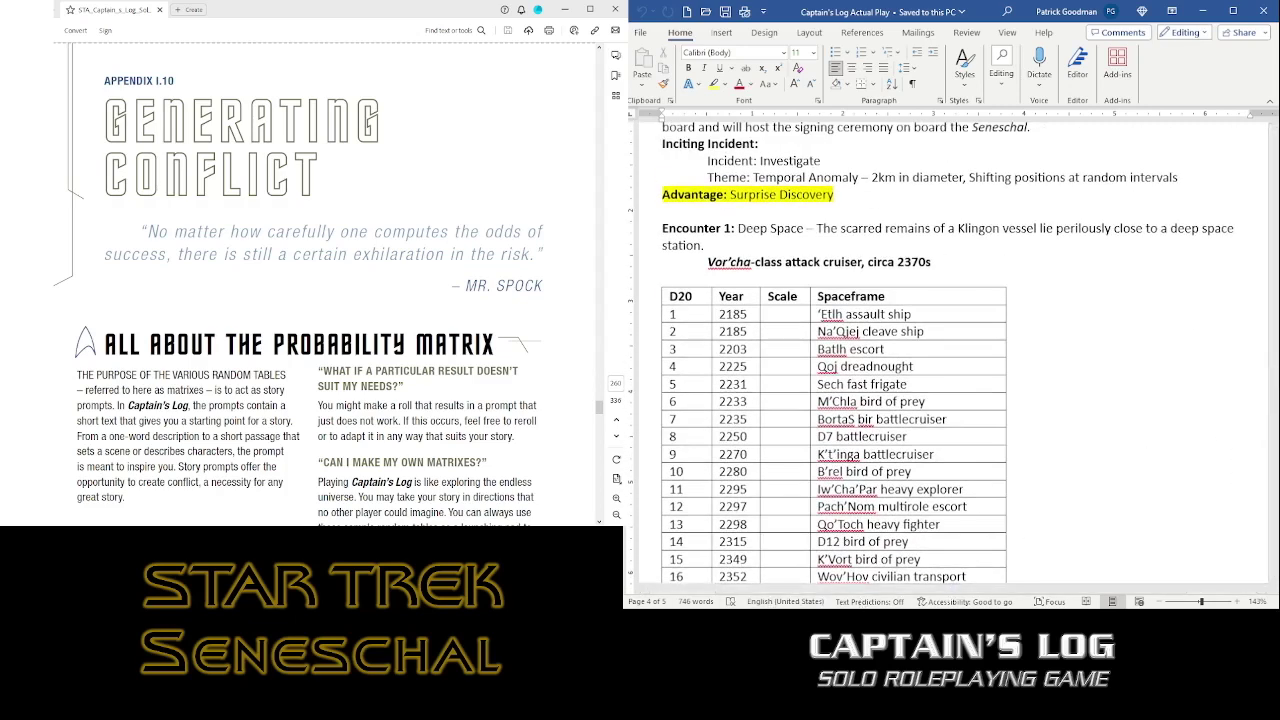
- Switch to the Captain's Log rulebook PDF and look at the "Yes" or "No" Probability Matrix and the Log Entries Form
{"action": "scroll", "coordinate": [425, 328], "scroll_direction": "down", "scroll_amount": 4}
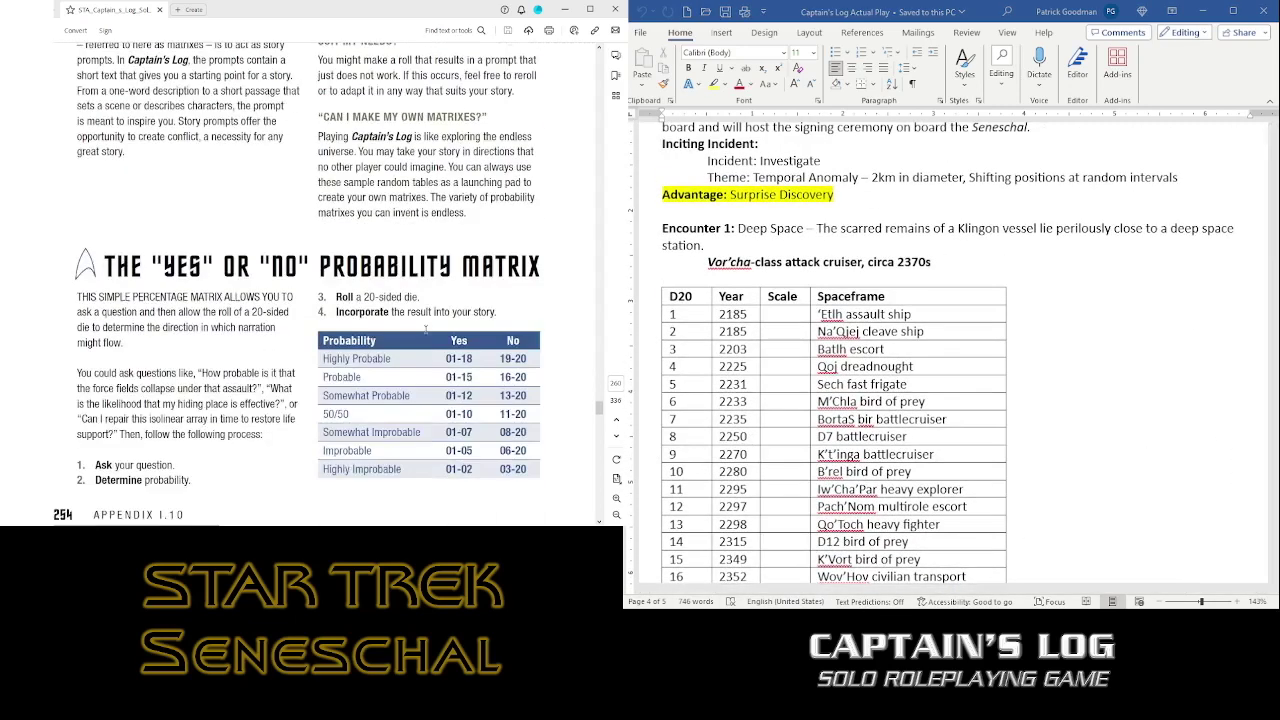
{"action": "scroll", "coordinate": [425, 328], "scroll_direction": "down", "scroll_amount": 3}
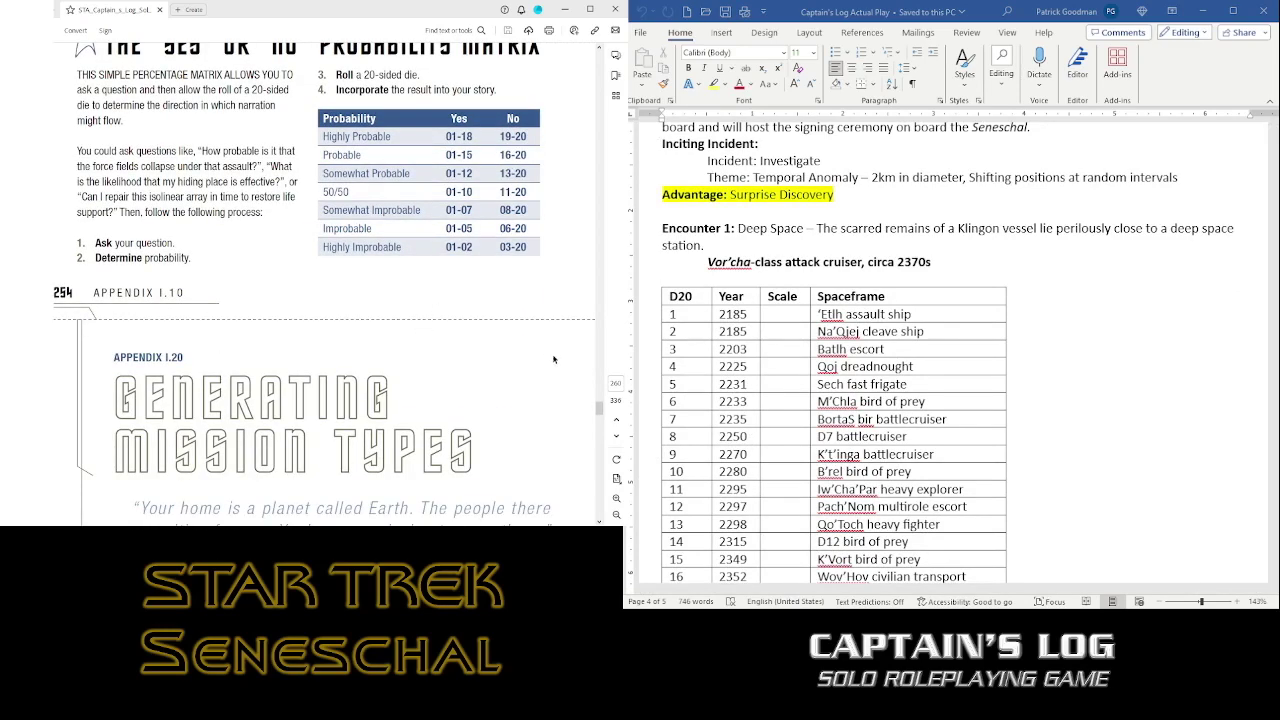
{"action": "left_click_drag", "start_coordinate": [593, 410], "coordinate": [578, 516]}
{"action": "scroll", "coordinate": [519, 374], "scroll_direction": "up", "scroll_amount": 3}
{"action": "scroll", "coordinate": [519, 376], "scroll_direction": "up", "scroll_amount": 1}
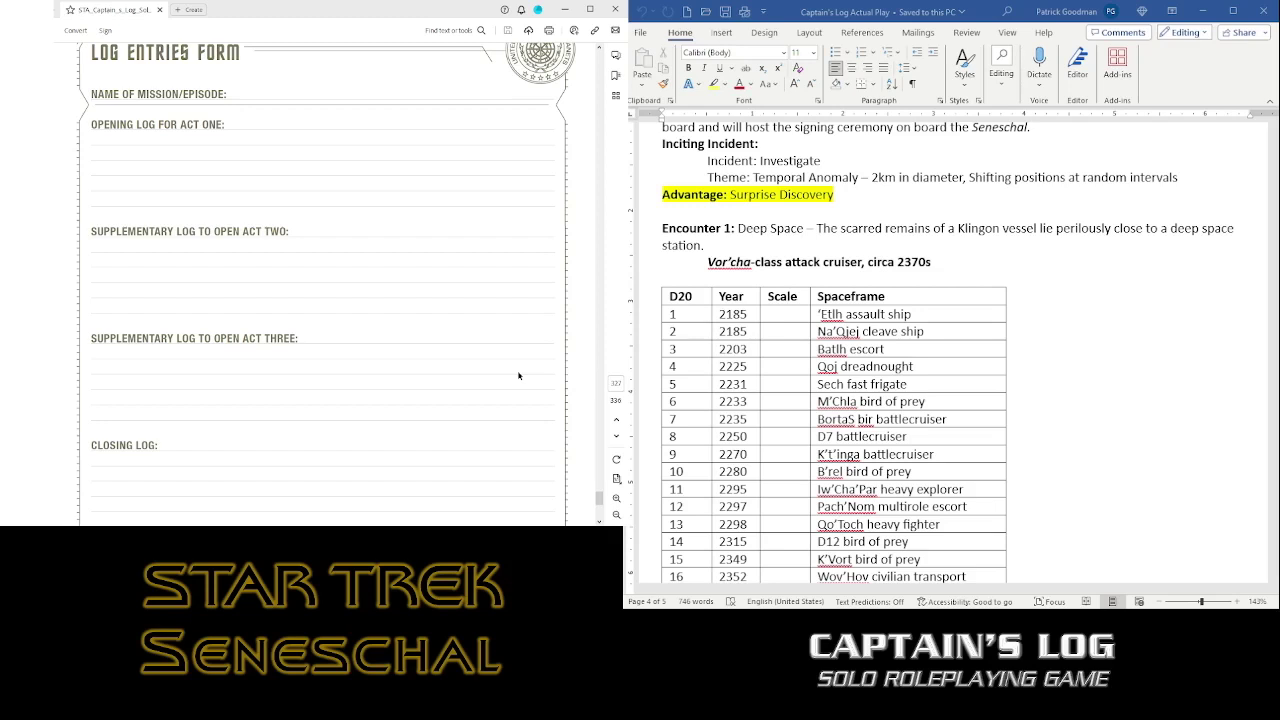
{"action": "scroll", "coordinate": [502, 348], "scroll_direction": "down", "scroll_amount": 10}
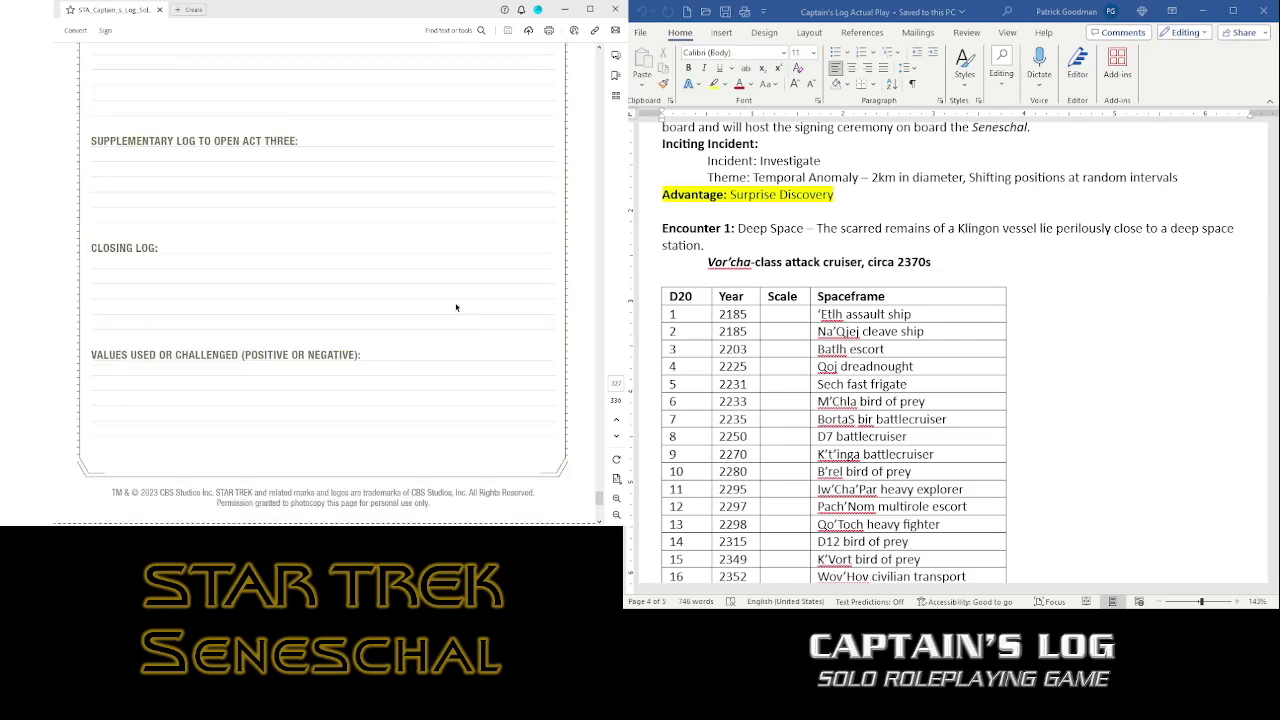
- Check the "Yes" or "No" Probability Matrix in the Quick Reference, and add "Pops out of the temporal anomaly" beneath the Encounter 1 Vor'cha-class line
{"action": "scroll", "coordinate": [455, 298], "scroll_direction": "down", "scroll_amount": 4}
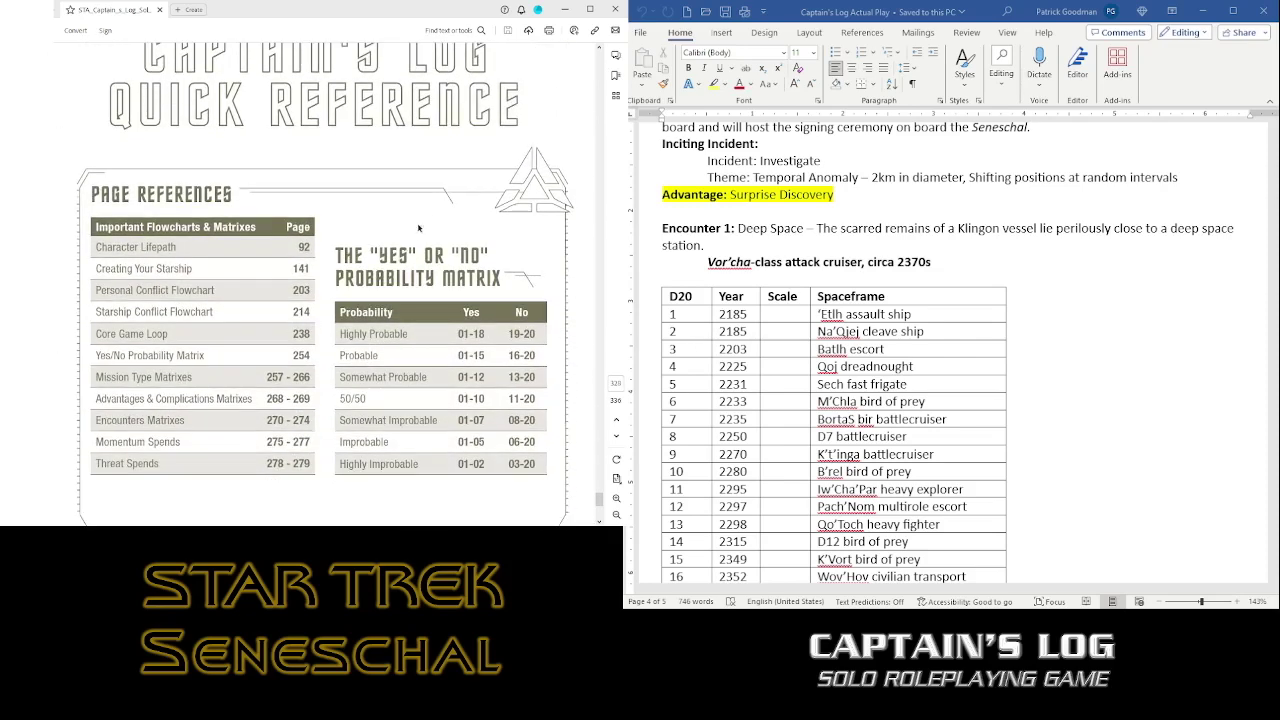
{"action": "scroll", "coordinate": [383, 167], "scroll_direction": "up", "scroll_amount": 2}
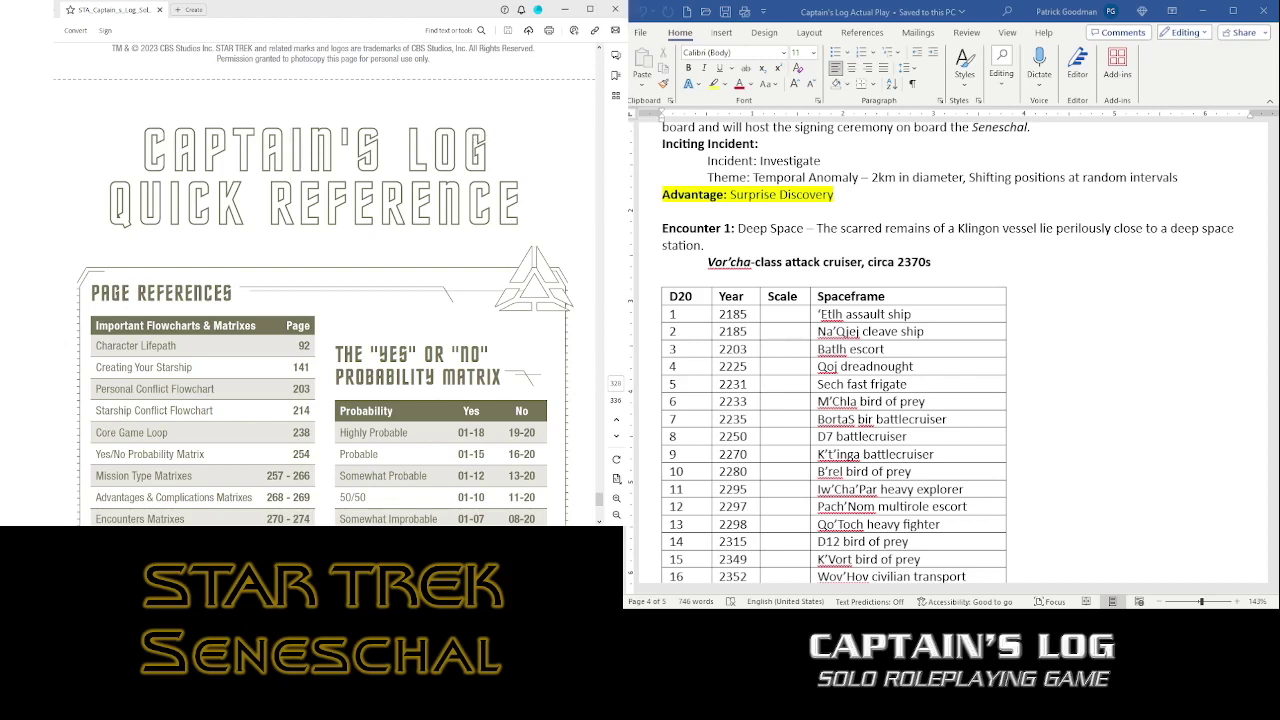
{"action": "scroll", "coordinate": [468, 235], "scroll_direction": "down", "scroll_amount": 1}
{"action": "scroll", "coordinate": [468, 235], "scroll_direction": "down", "scroll_amount": 1}
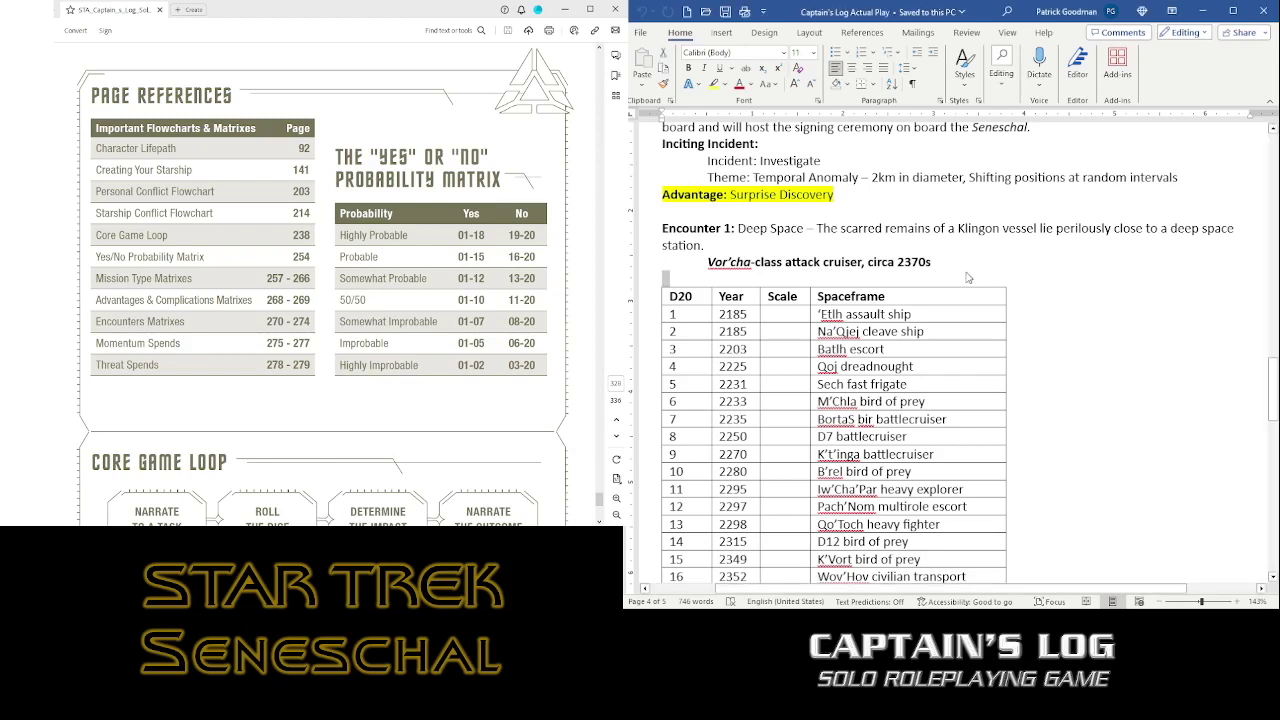
{"action": "key", "text": "Return"}
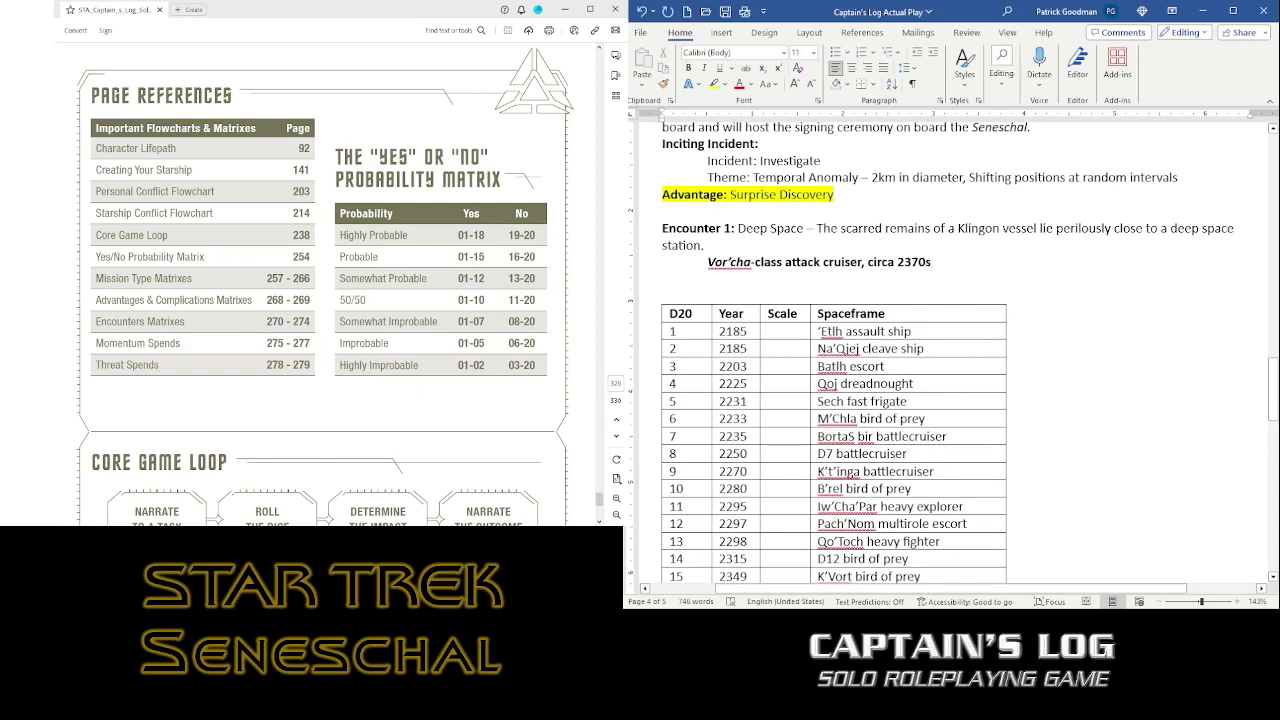
{"action": "type", "text": "Pop"}
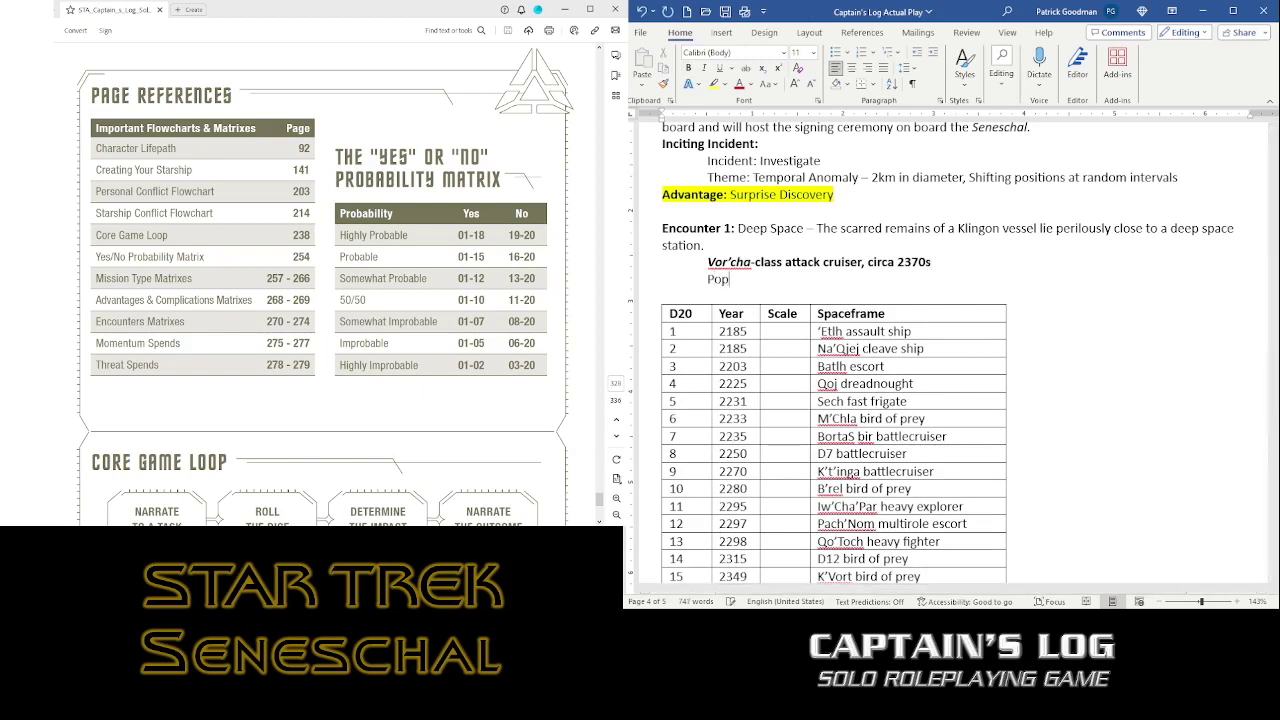
{"action": "type", "text": "s out of the temportal anomaly"}
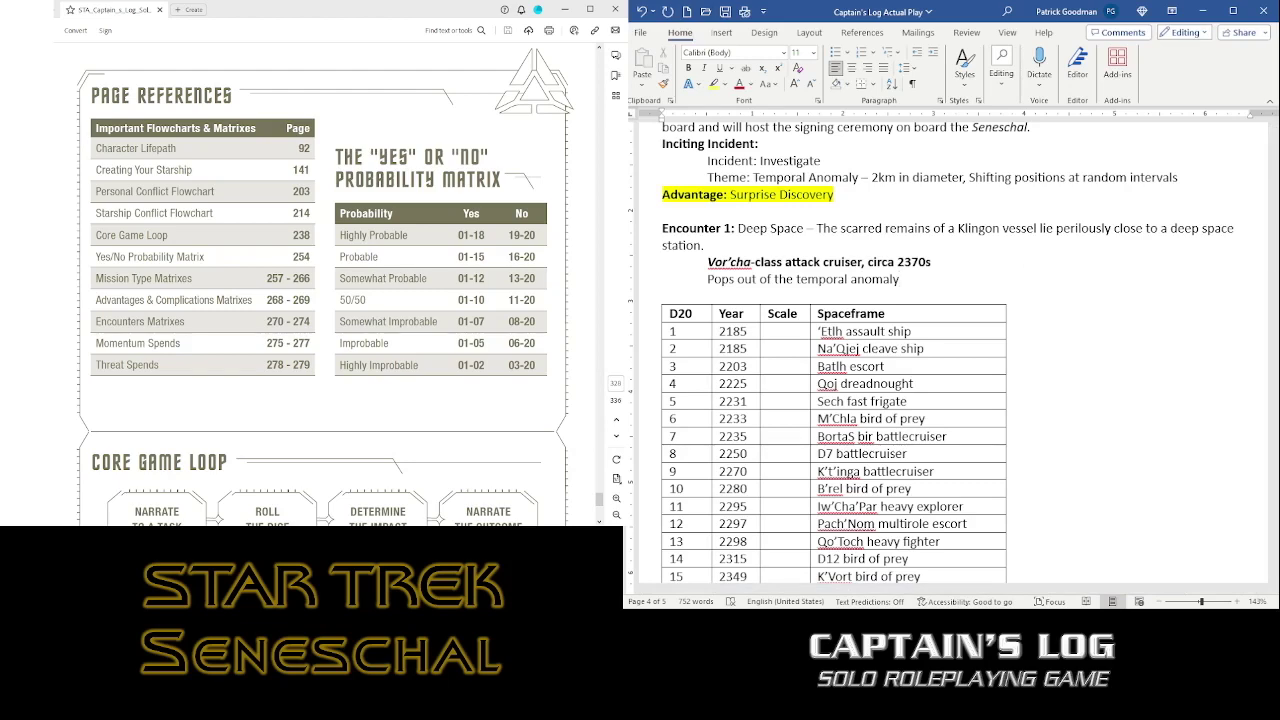
- Browse back through the rulebook's forms and sample character sheet, and remove the extra blank line above the Station heading in the notes
{"action": "scroll", "coordinate": [322, 280], "scroll_direction": "up", "scroll_amount": 1}
{"action": "scroll", "coordinate": [322, 280], "scroll_direction": "up", "scroll_amount": 8}
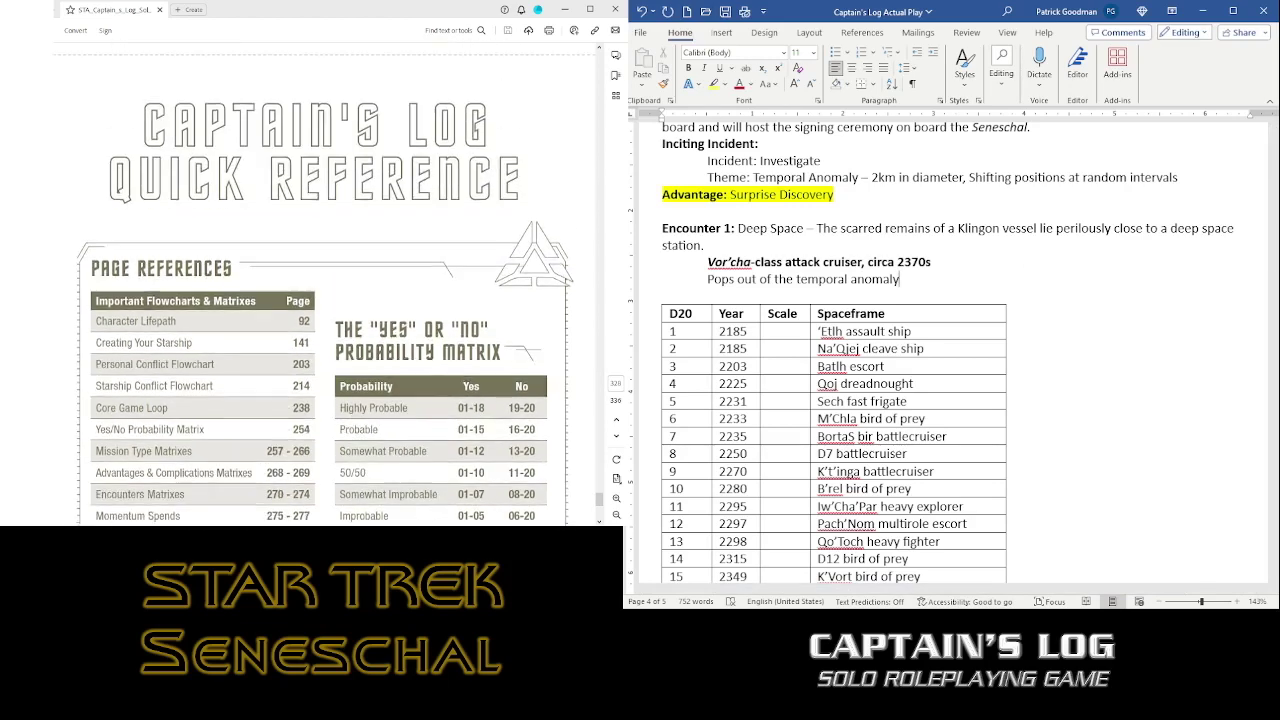
{"action": "scroll", "coordinate": [322, 280], "scroll_direction": "up", "scroll_amount": 10}
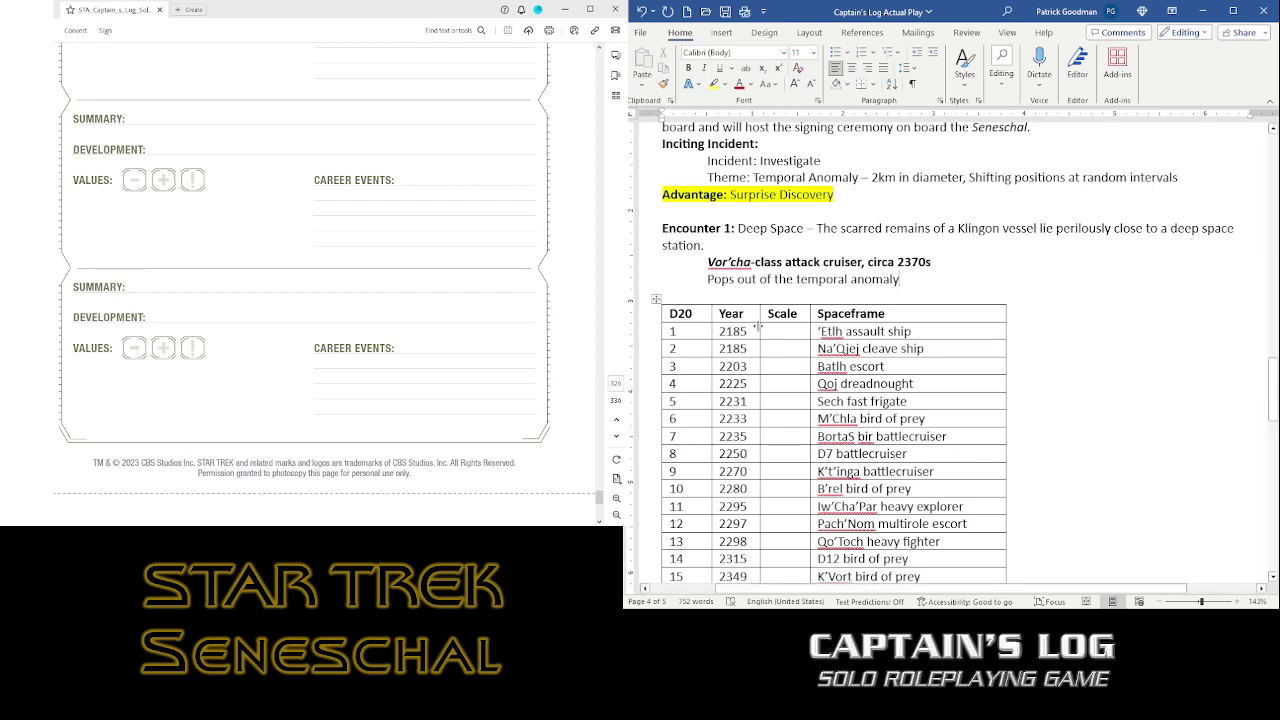
{"action": "scroll", "coordinate": [950, 350], "scroll_direction": "down", "scroll_amount": 5}
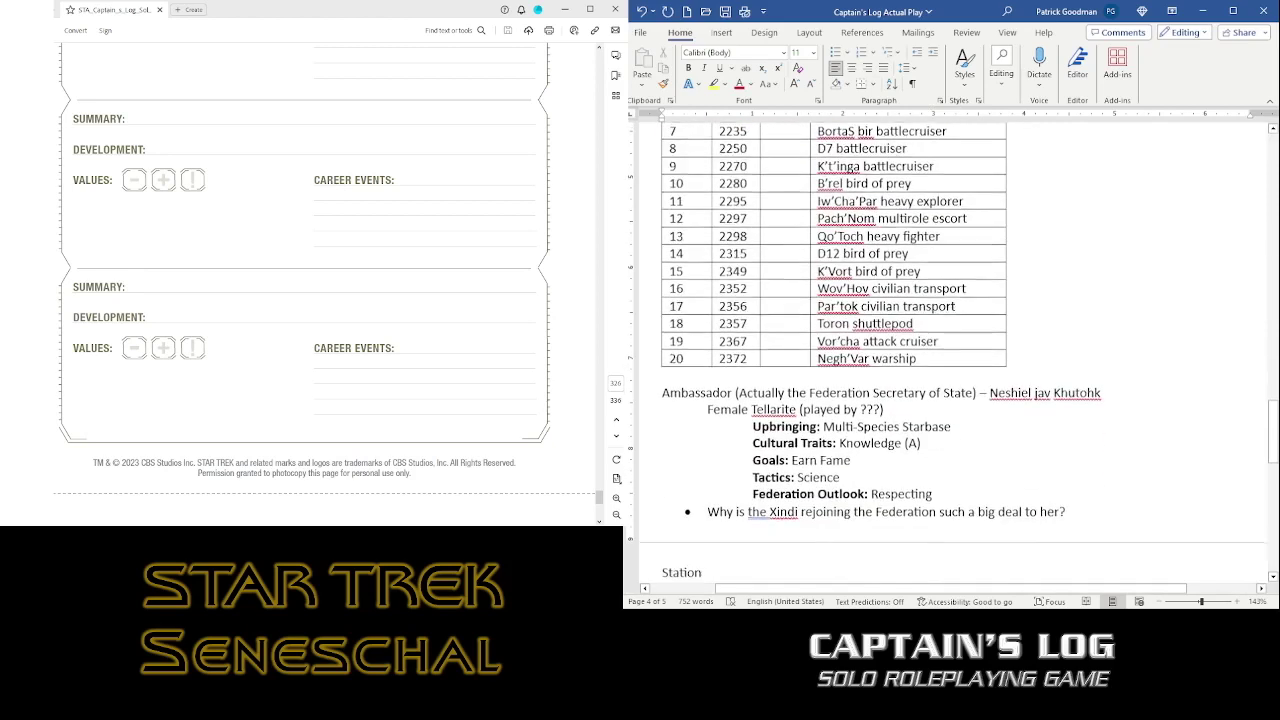
{"action": "scroll", "coordinate": [950, 350], "scroll_direction": "down", "scroll_amount": 4}
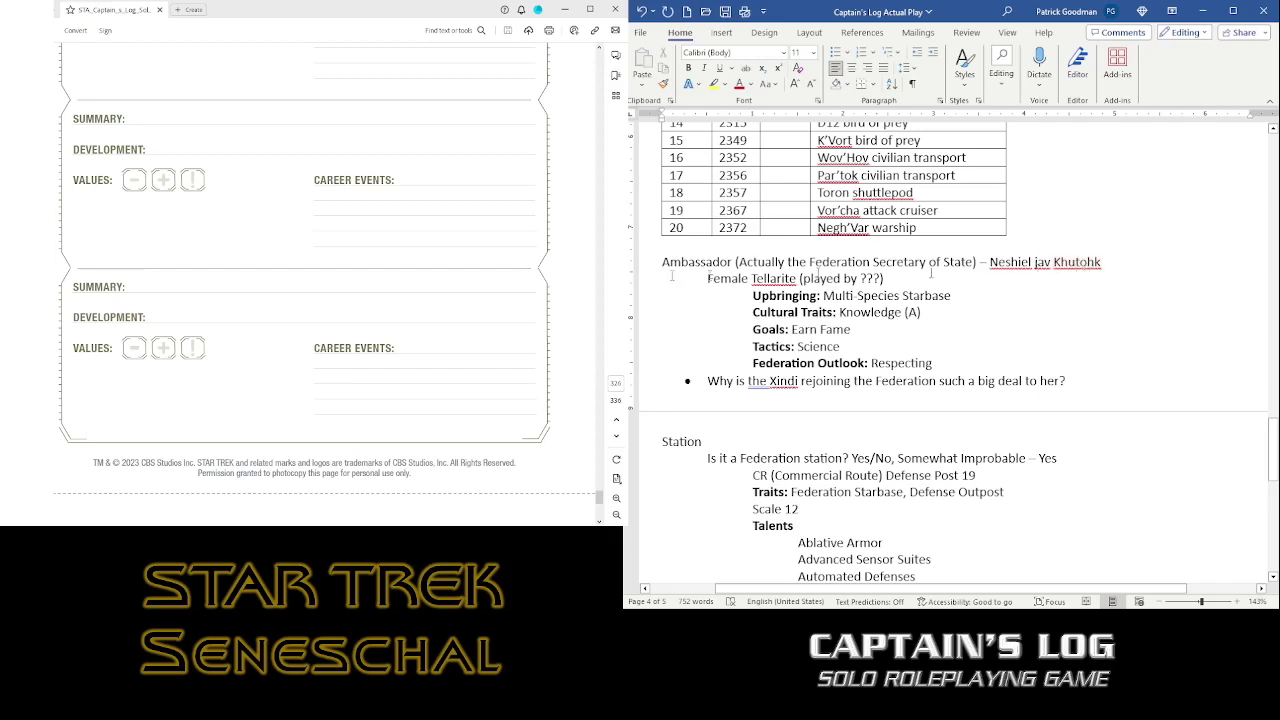
{"action": "scroll", "coordinate": [305, 285], "scroll_direction": "up", "scroll_amount": 15}
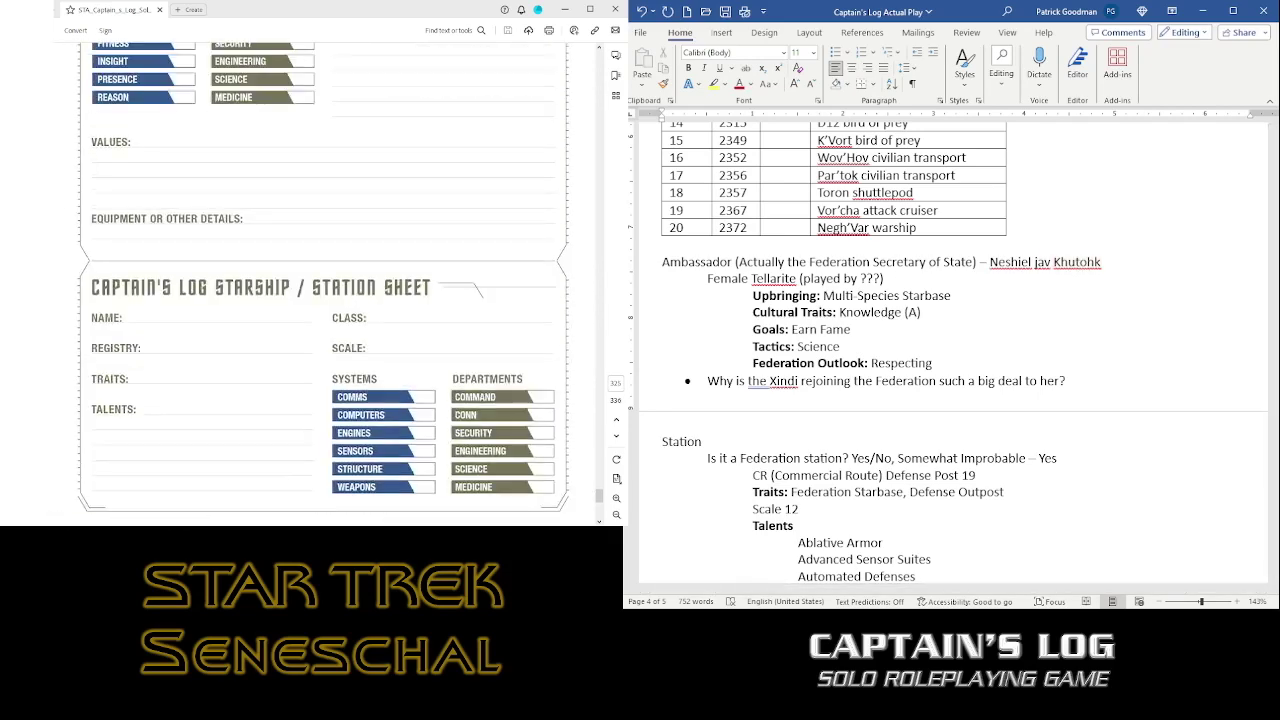
{"action": "scroll", "coordinate": [323, 284], "scroll_direction": "up", "scroll_amount": 15}
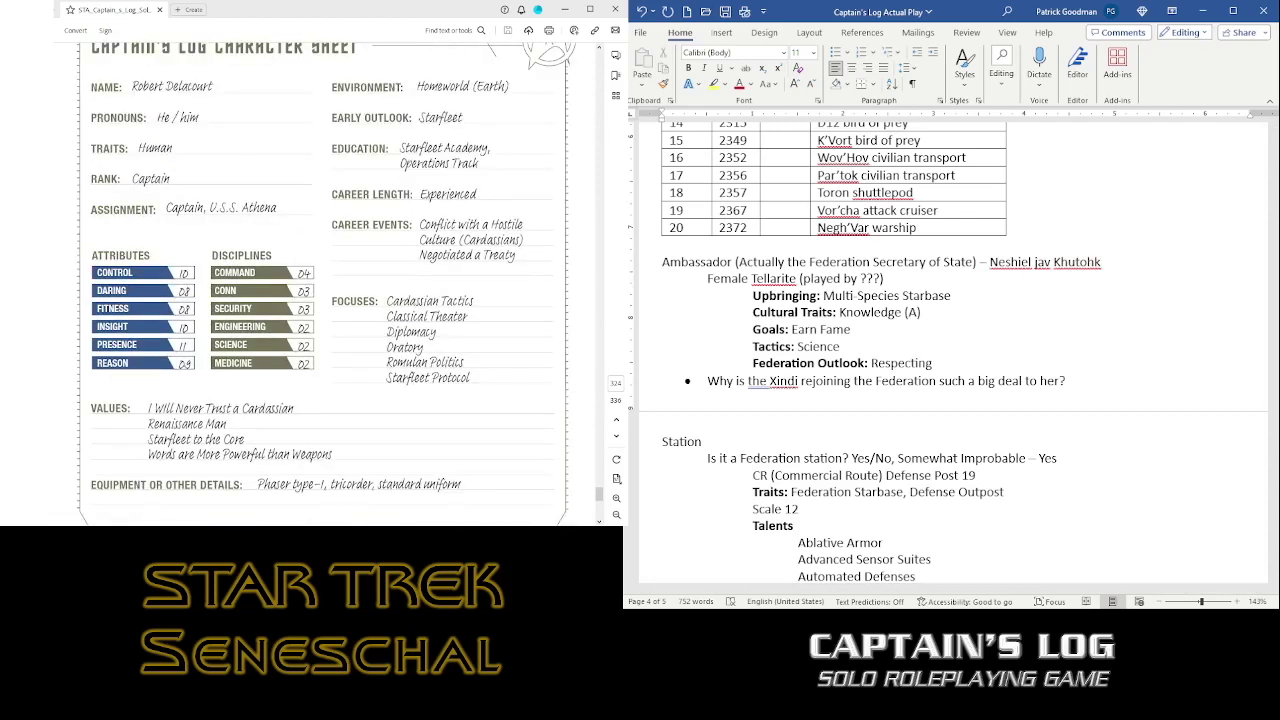
{"action": "scroll", "coordinate": [323, 284], "scroll_direction": "up", "scroll_amount": 15}
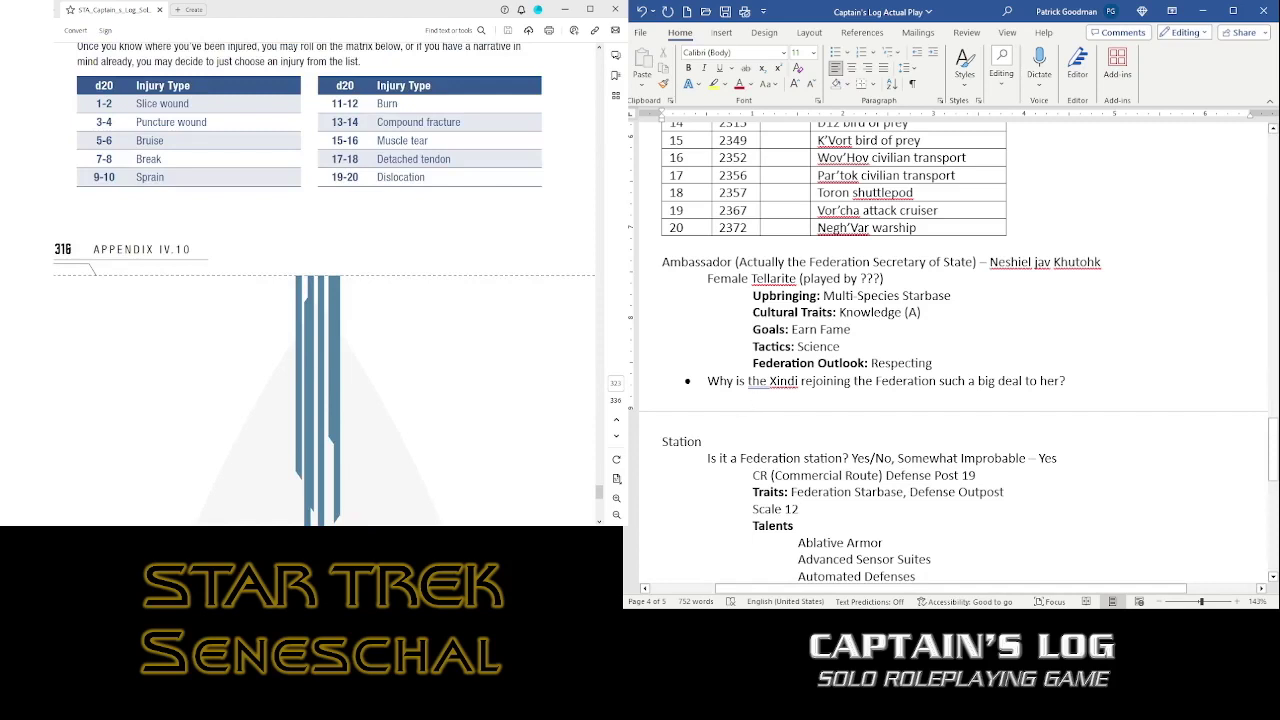
{"action": "double_click", "coordinate": [755, 399]}
{"action": "key", "text": "Delete"}
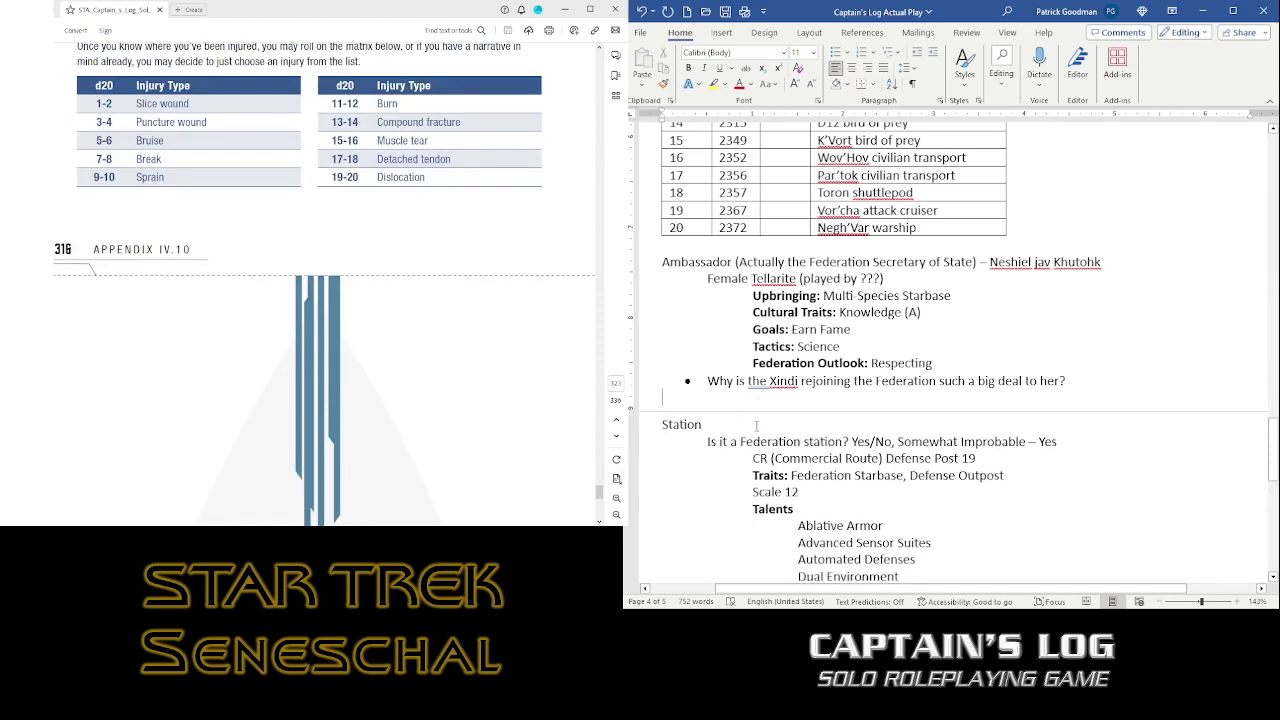
- Reread the Encounter 1 notes and the station and station commander entries
{"action": "scroll", "coordinate": [756, 426], "scroll_direction": "up", "scroll_amount": 10}
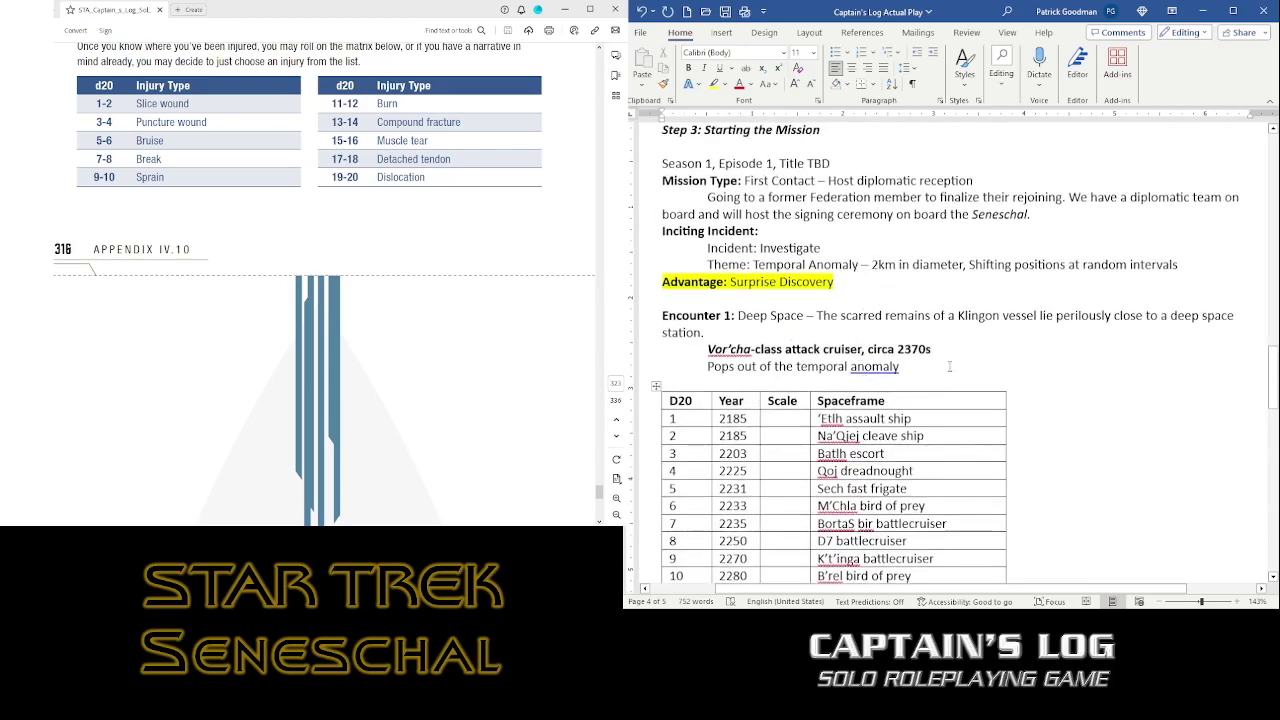
{"action": "scroll", "coordinate": [947, 371], "scroll_direction": "down", "scroll_amount": 4}
{"action": "scroll", "coordinate": [954, 358], "scroll_direction": "up", "scroll_amount": 3}
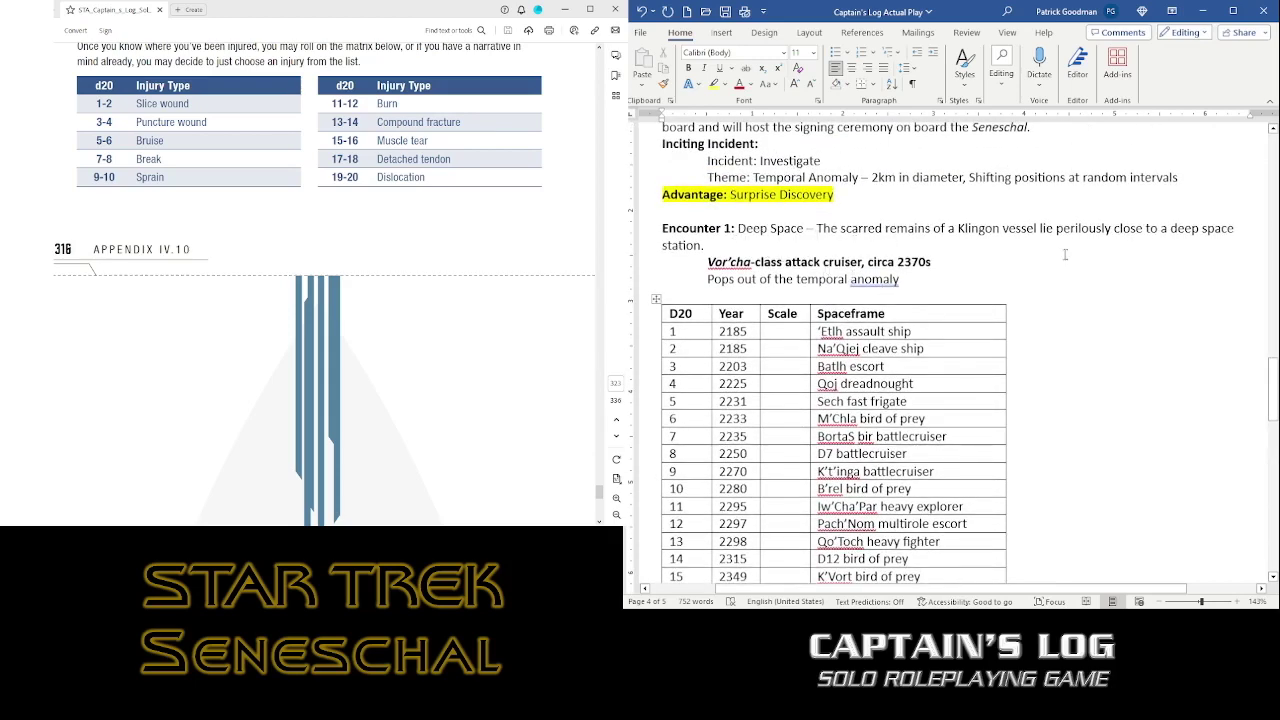
{"action": "scroll", "coordinate": [1115, 257], "scroll_direction": "down", "scroll_amount": 15}
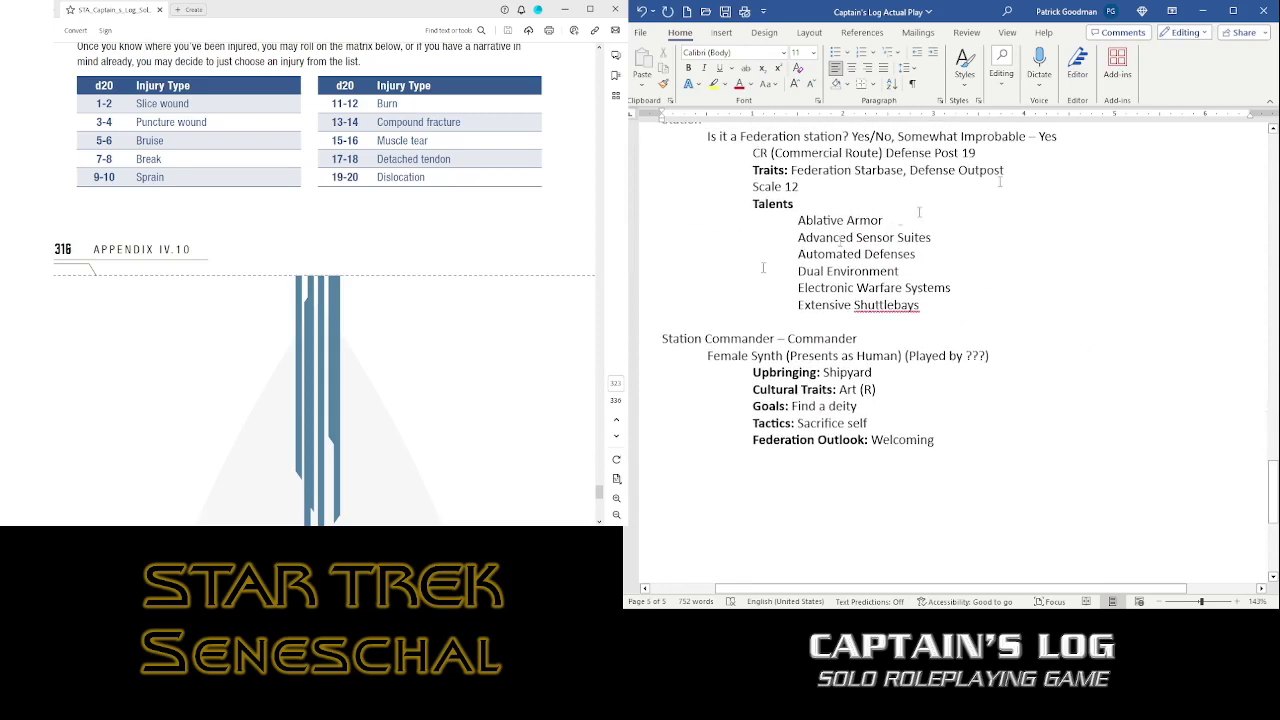
{"action": "scroll", "coordinate": [987, 261], "scroll_direction": "up", "scroll_amount": 4}
{"action": "scroll", "coordinate": [995, 262], "scroll_direction": "down", "scroll_amount": 2}
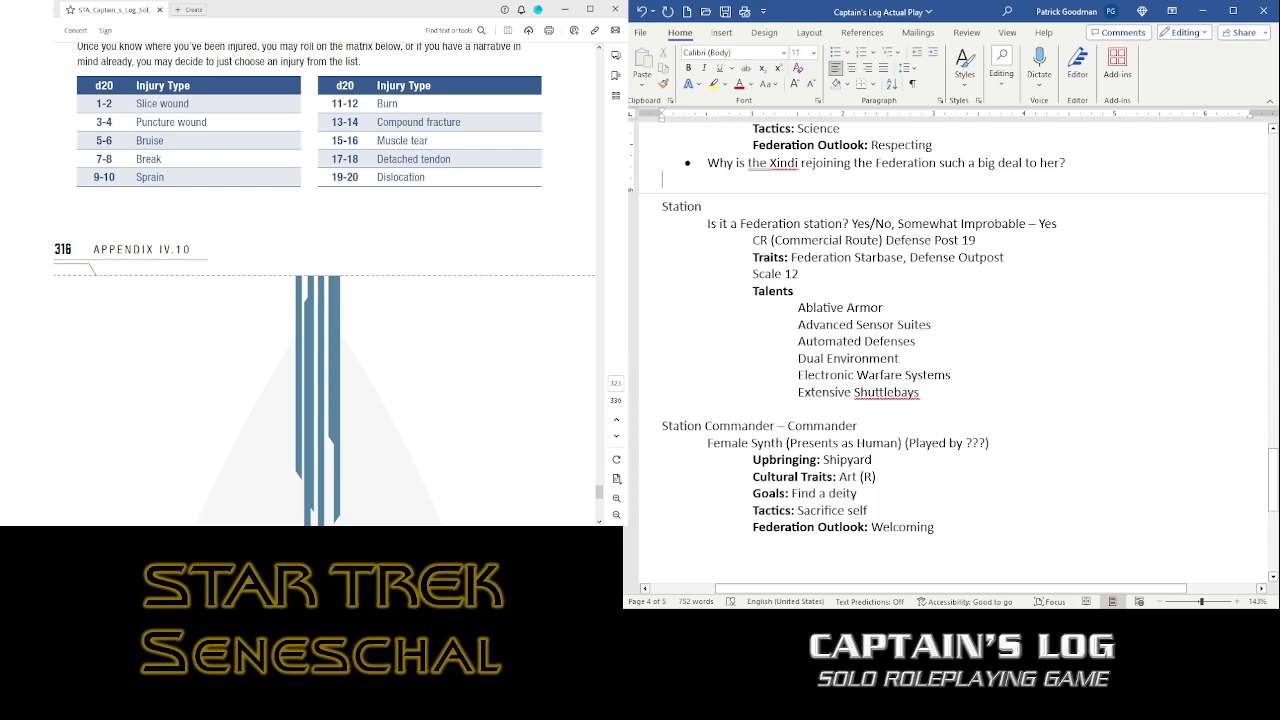
- Add the line "Population: Crew of 300, plus families, with accommodations for 5,000" below Scale 12 in the station entry
{"action": "left_click", "coordinate": [962, 281]}
{"action": "key", "text": "Return"}
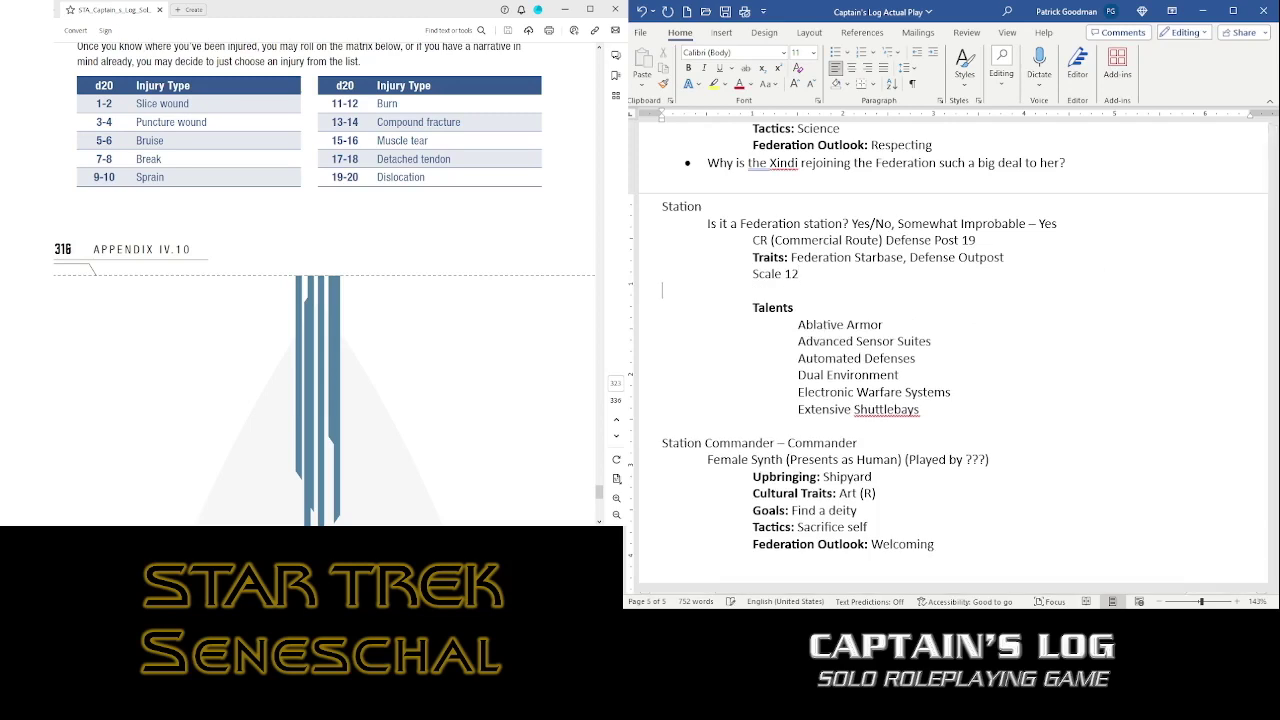
{"action": "key", "text": "Tab"}
{"action": "key", "text": "Tab"}
{"action": "type", "text": "Population:"}
{"action": "type", "text": "Creww"}
{"action": "key", "text": "BackSpace"}
{"action": "type", "text": "of 300"}
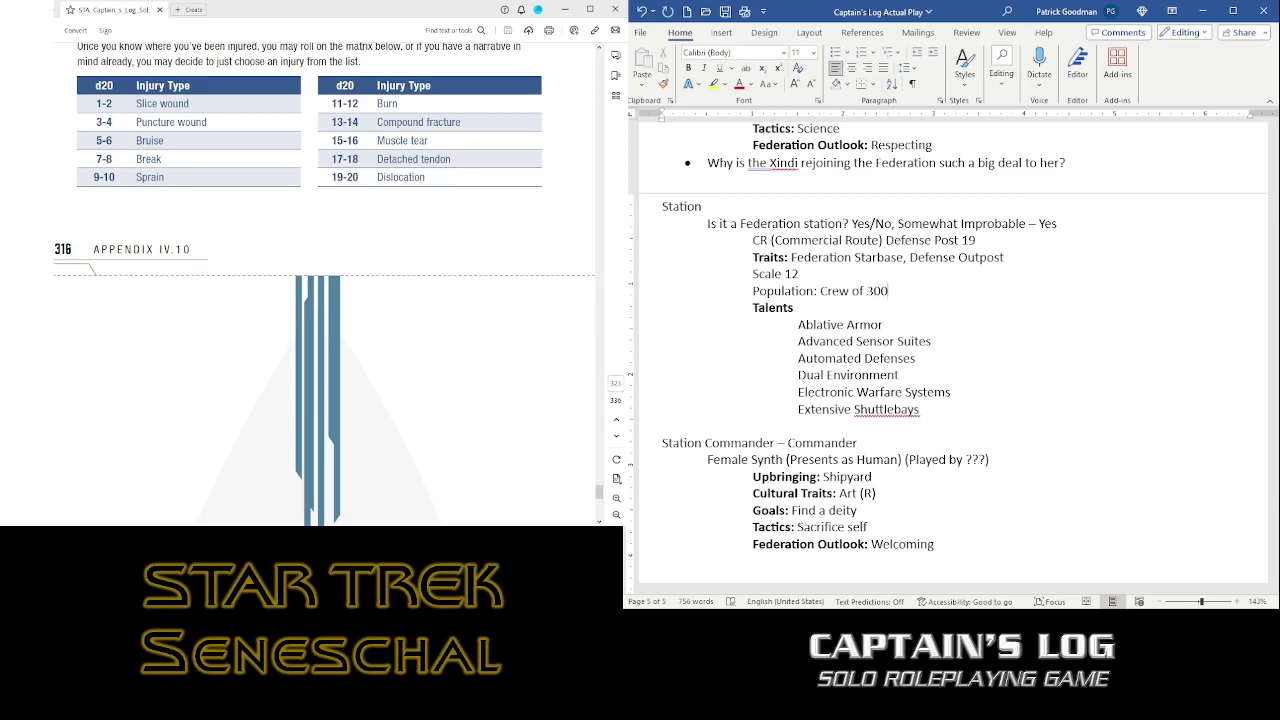
{"action": "type", "text": ", plus families, with accom"}
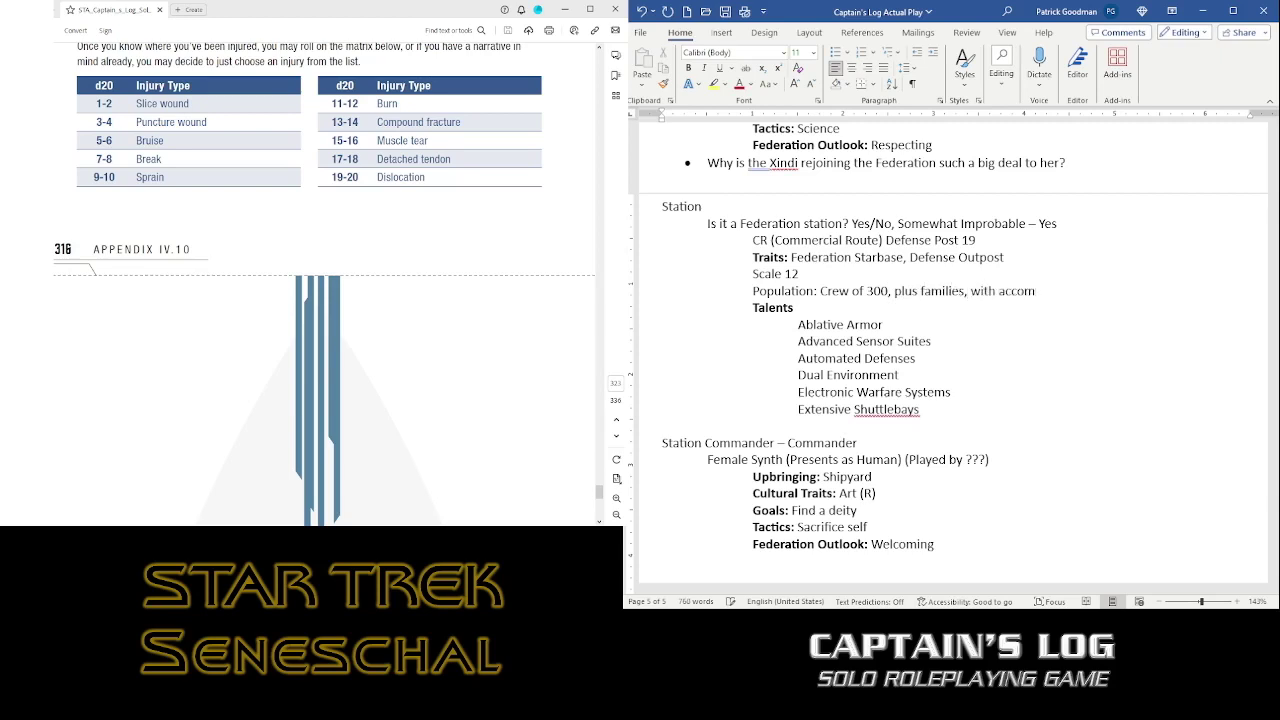
{"action": "type", "text": "oad"}
{"action": "key", "text": "BackSpace"}
{"action": "key", "text": "BackSpace"}
{"action": "type", "text": "dations for"}
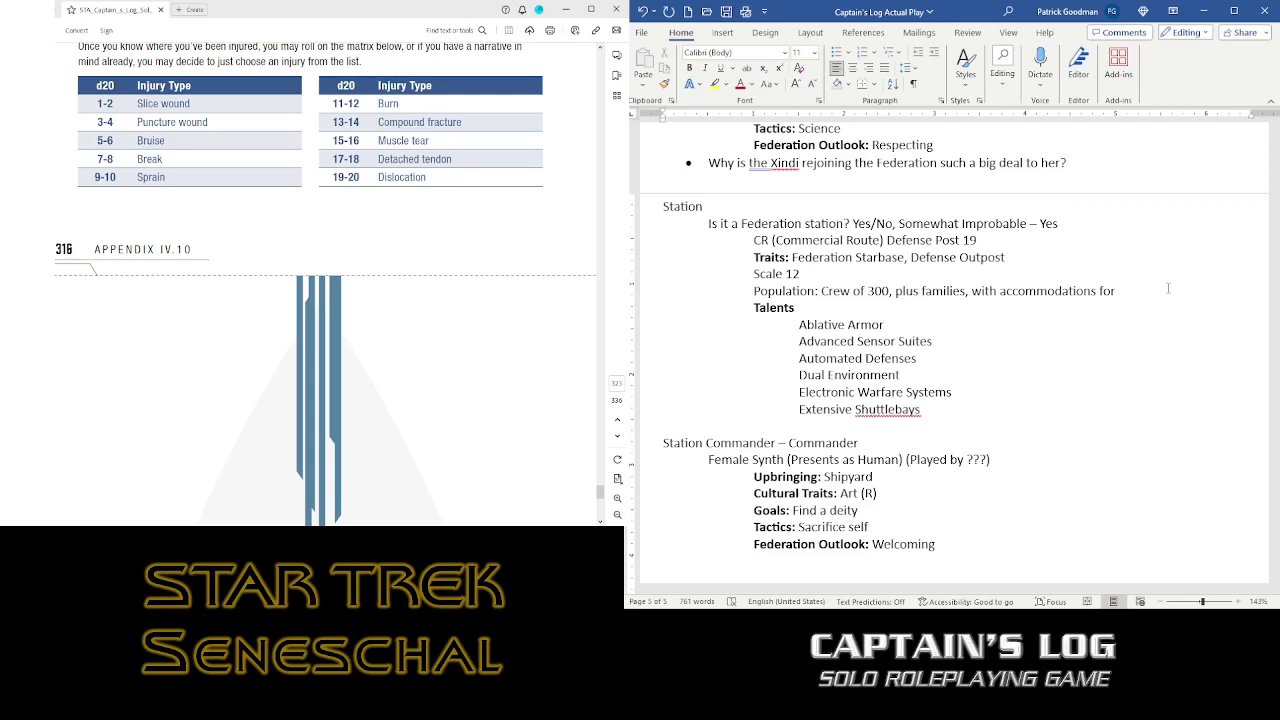
{"action": "type", "text": "5,000"}
- Add the indented line "Current Occupancy: 500 extra people, total of 950" under the station's population
{"action": "key", "text": "Return"}
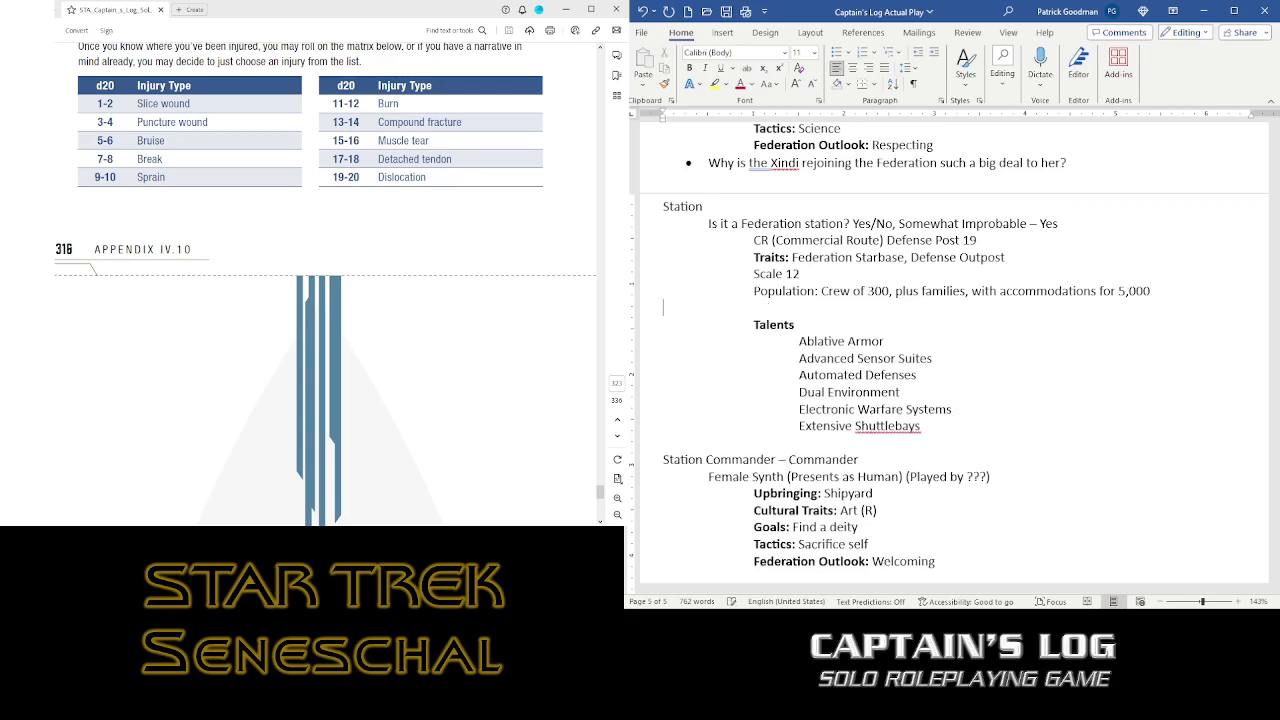
{"action": "key", "text": "Tab"}
{"action": "type", "text": "Current Occupancy:"}
{"action": "type", "text": "500"}
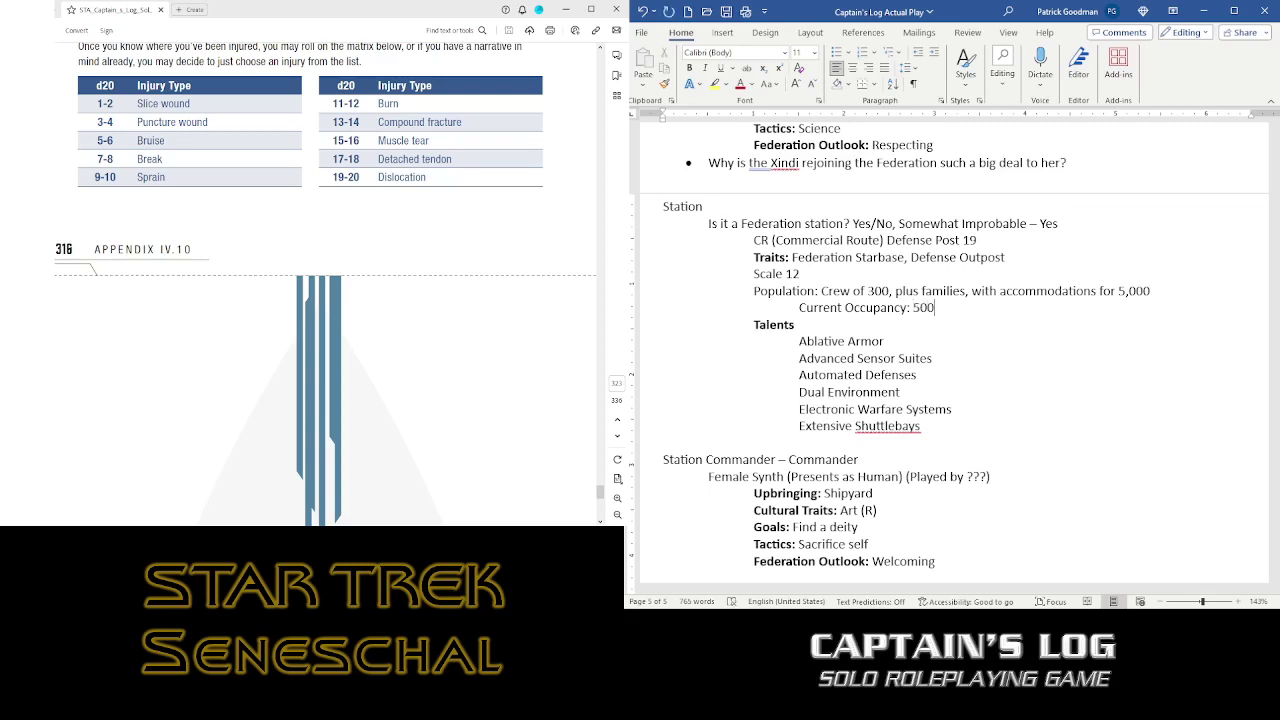
{"action": "type", "text": " extra people, total of 950"}
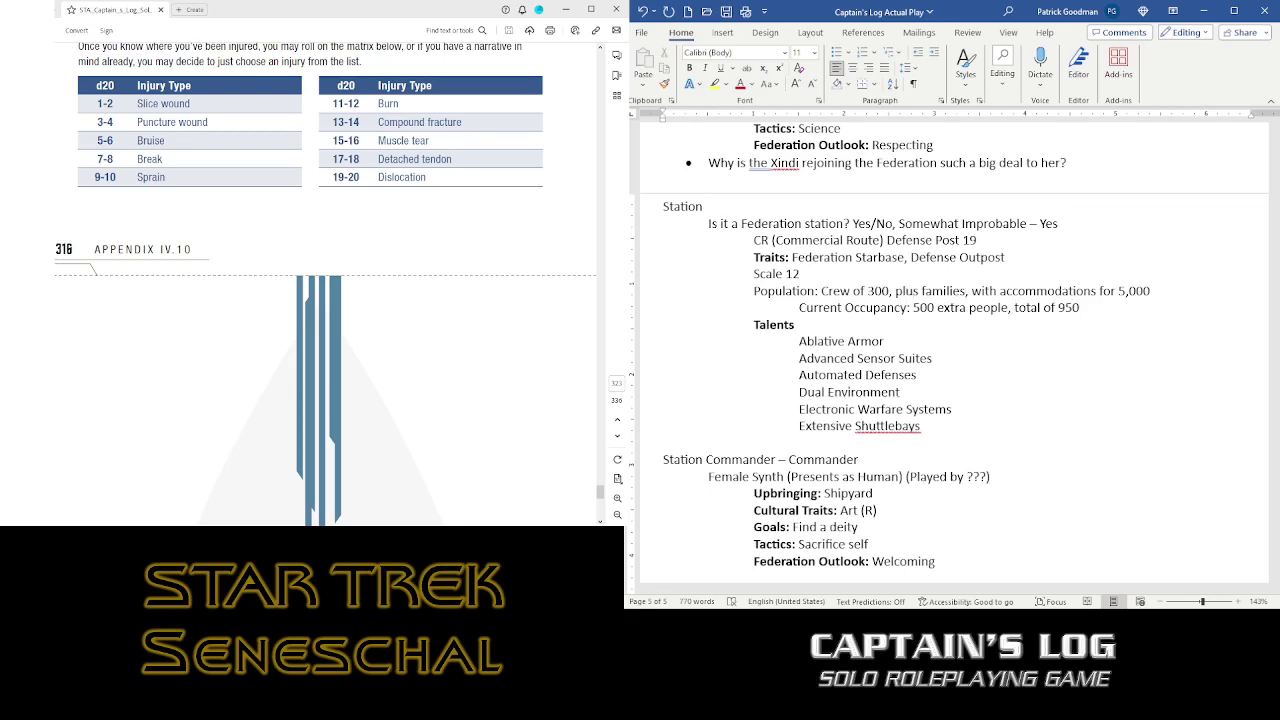
- Insert "(~150)" after "plus families" in the station's population line
{"action": "type", "text": "("}
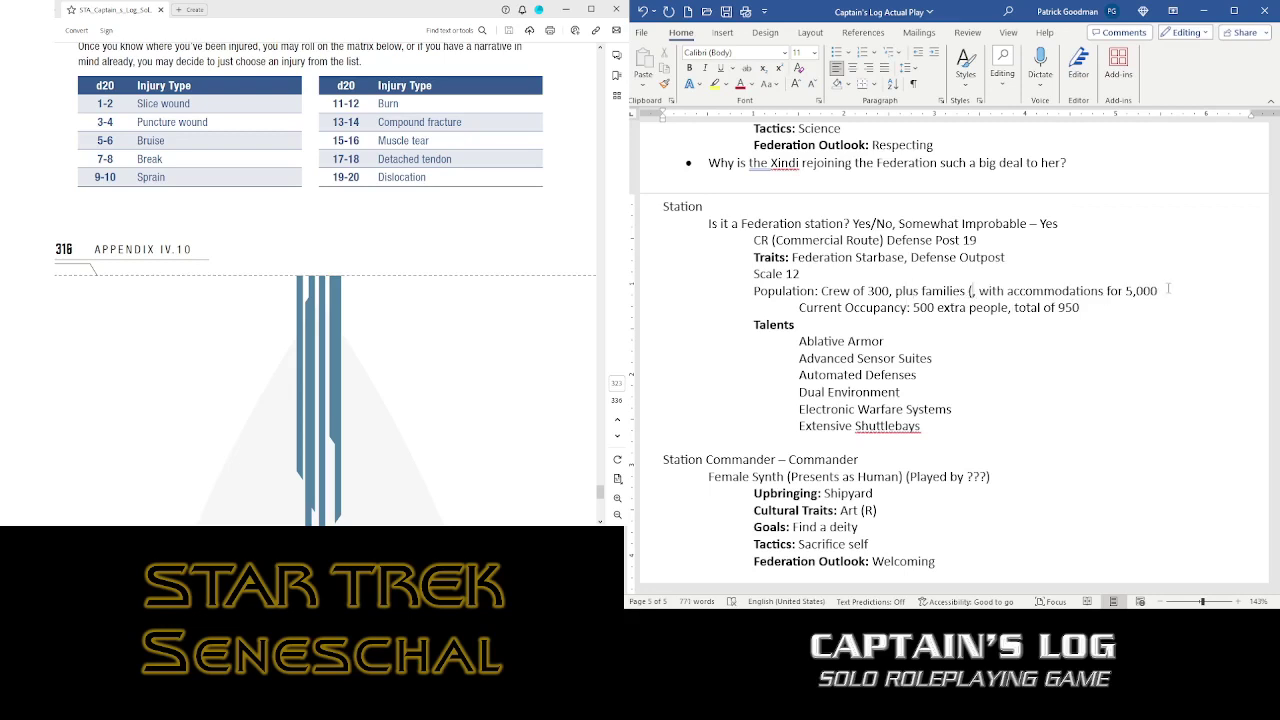
{"action": "type", "text": "~15"}
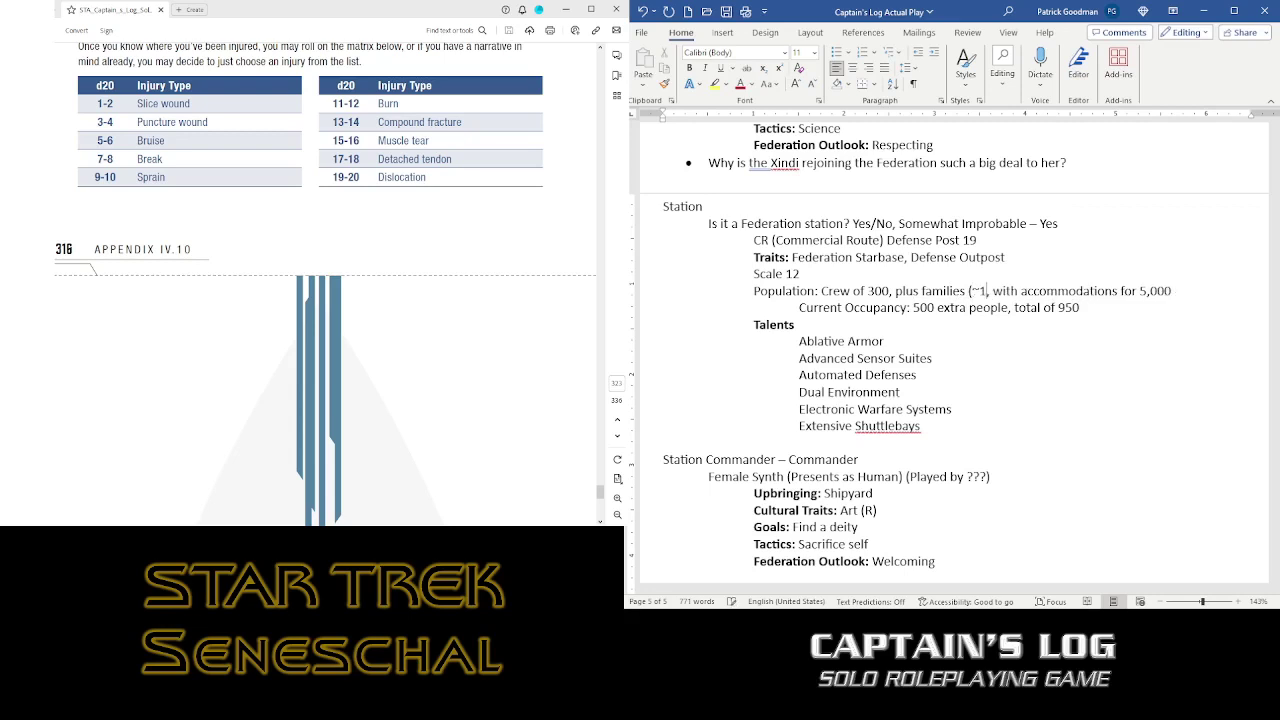
{"action": "type", "text": "0)"}
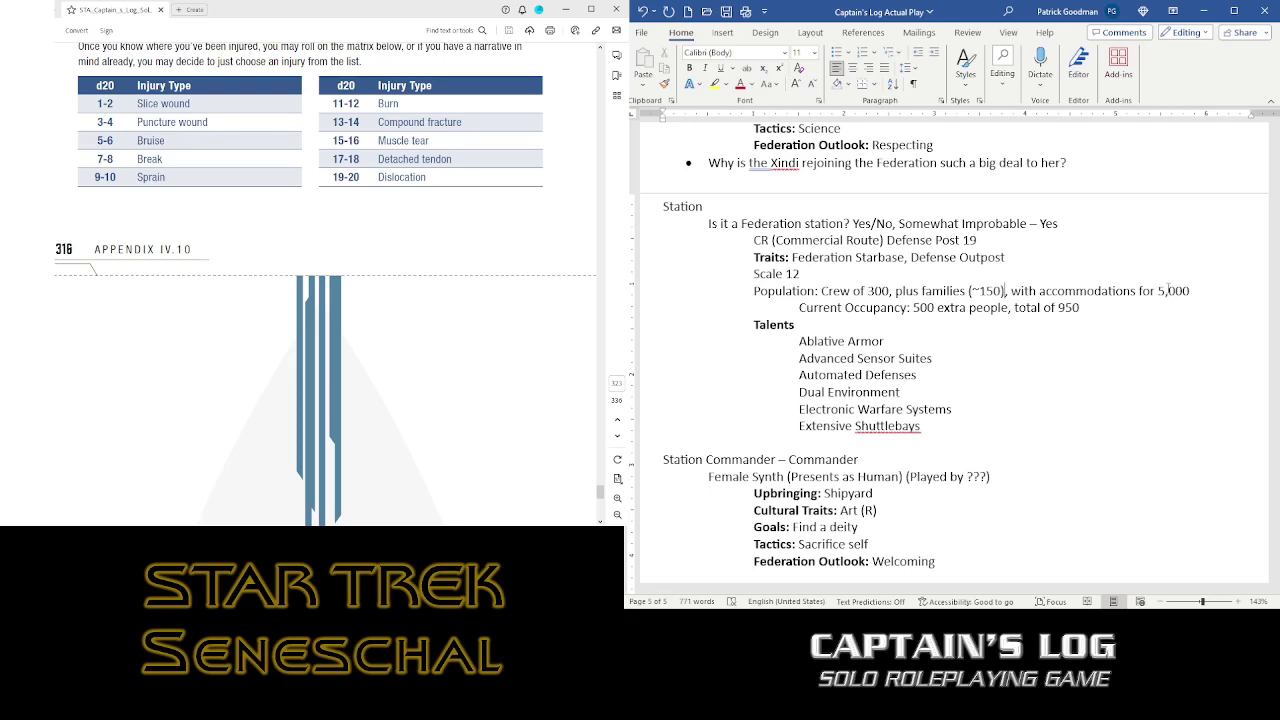
- Add the line "Five starships for escort in discretionary fleet" below the current occupancy, aligned with the population line
{"action": "key", "text": "Down"}
{"action": "key", "text": "Return"}
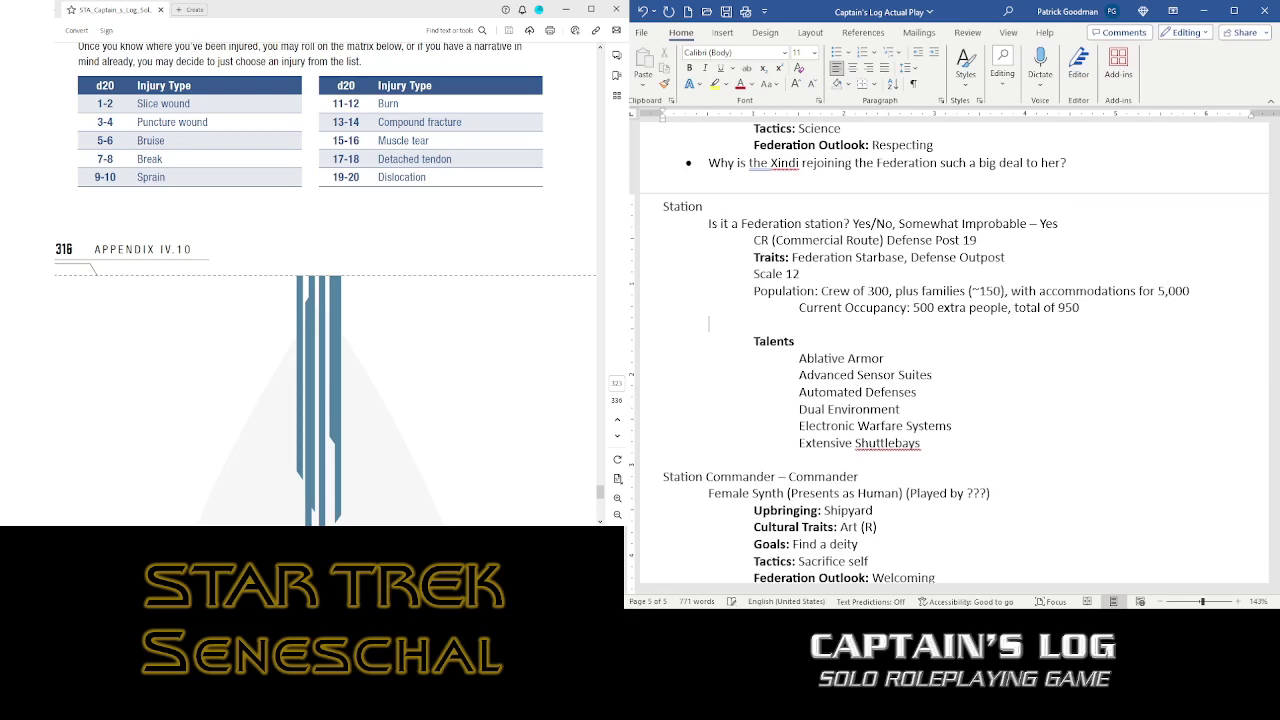
{"action": "key", "text": "Tab"}
{"action": "type", "text": "Five starships for escort in"}
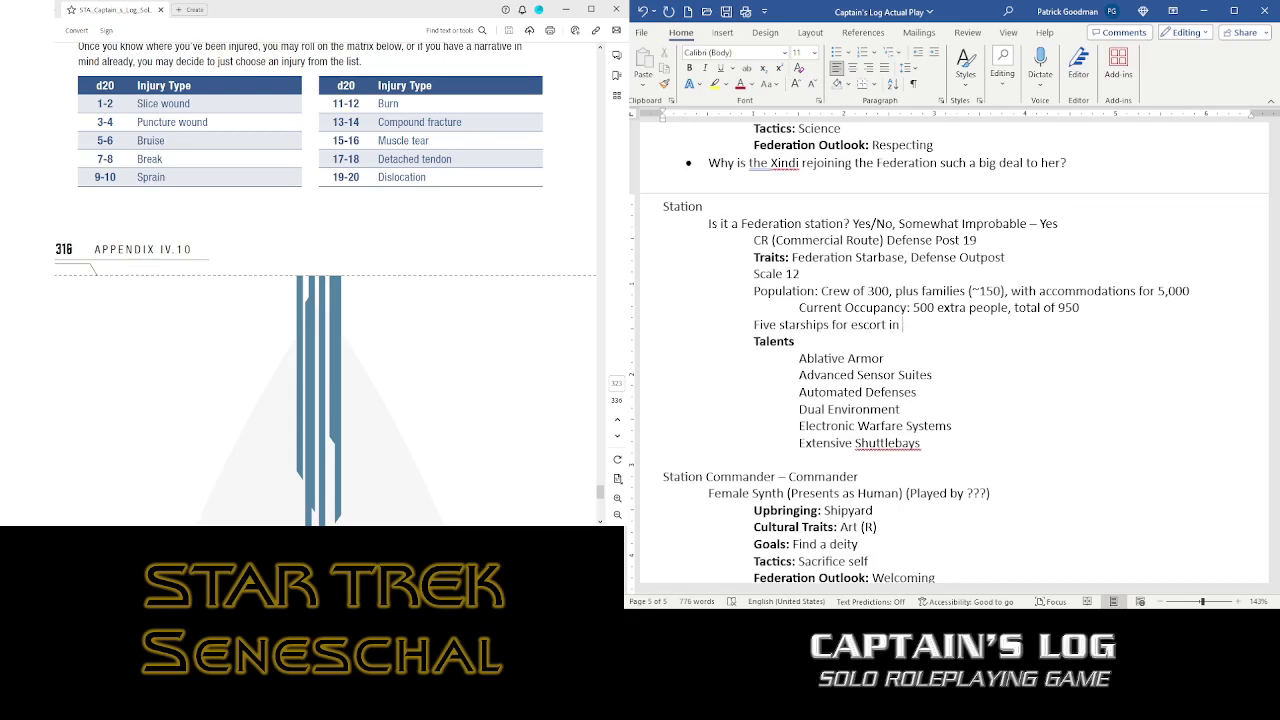
{"action": "type", "text": " discretionary fleet"}
- Add the line "Lots of small craft, runabout size or smaller" directly above the station's Talents
{"action": "key", "text": "Return"}
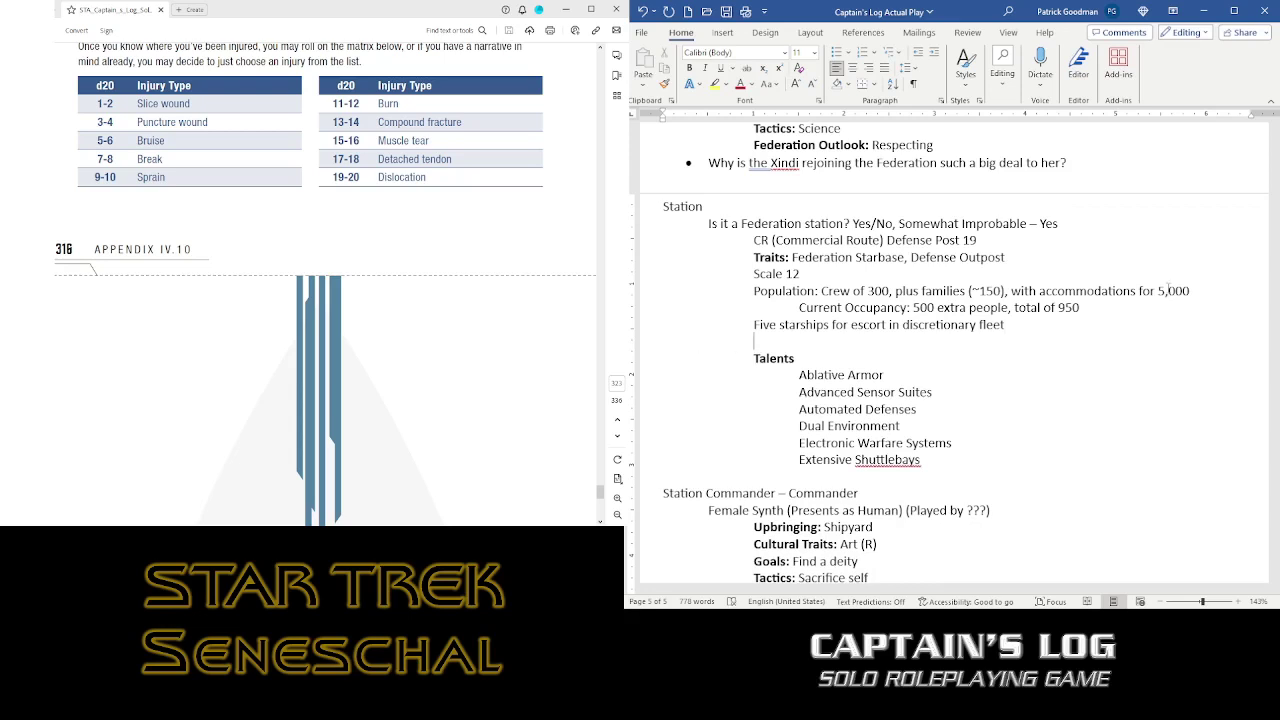
{"action": "type", "text": "Lots of small craft, runa"}
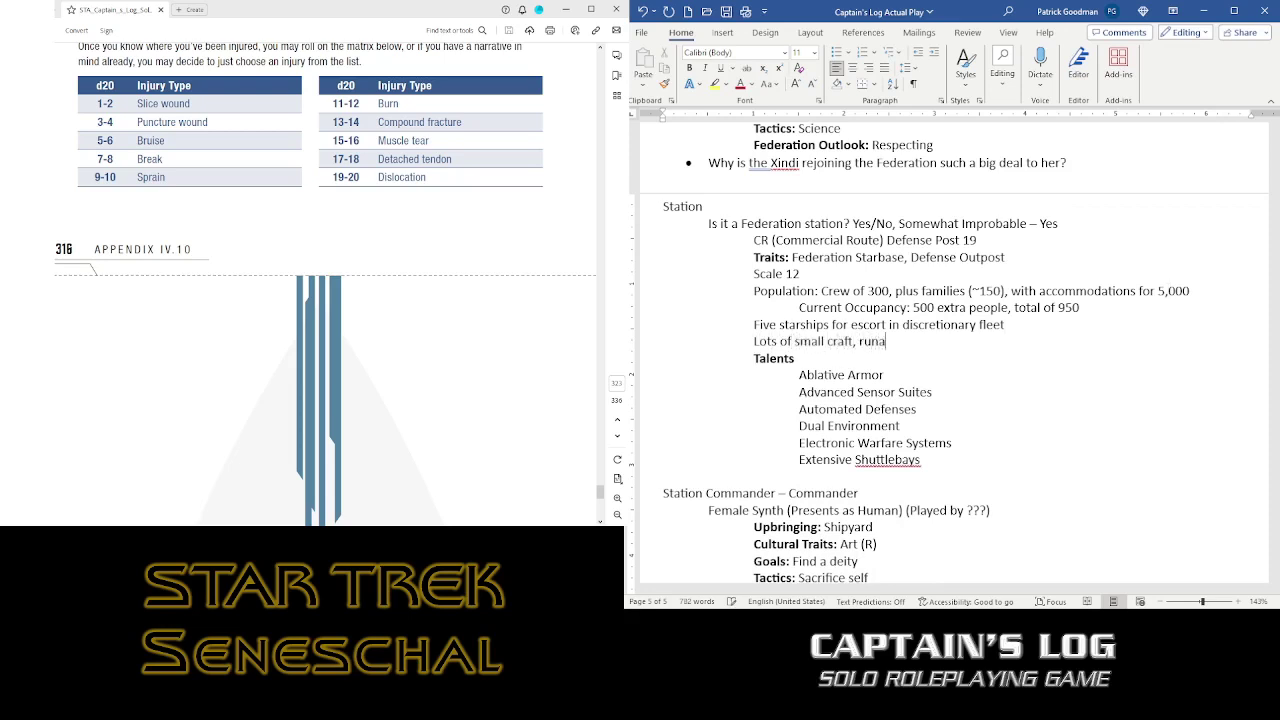
{"action": "type", "text": "bout size or sma"}
{"action": "type", "text": "ller"}
- Append "– Three away from station at the moment" to the line about the five escort starships
{"action": "type", "text": "- Thr"}
{"action": "type", "text": "ee awa"}
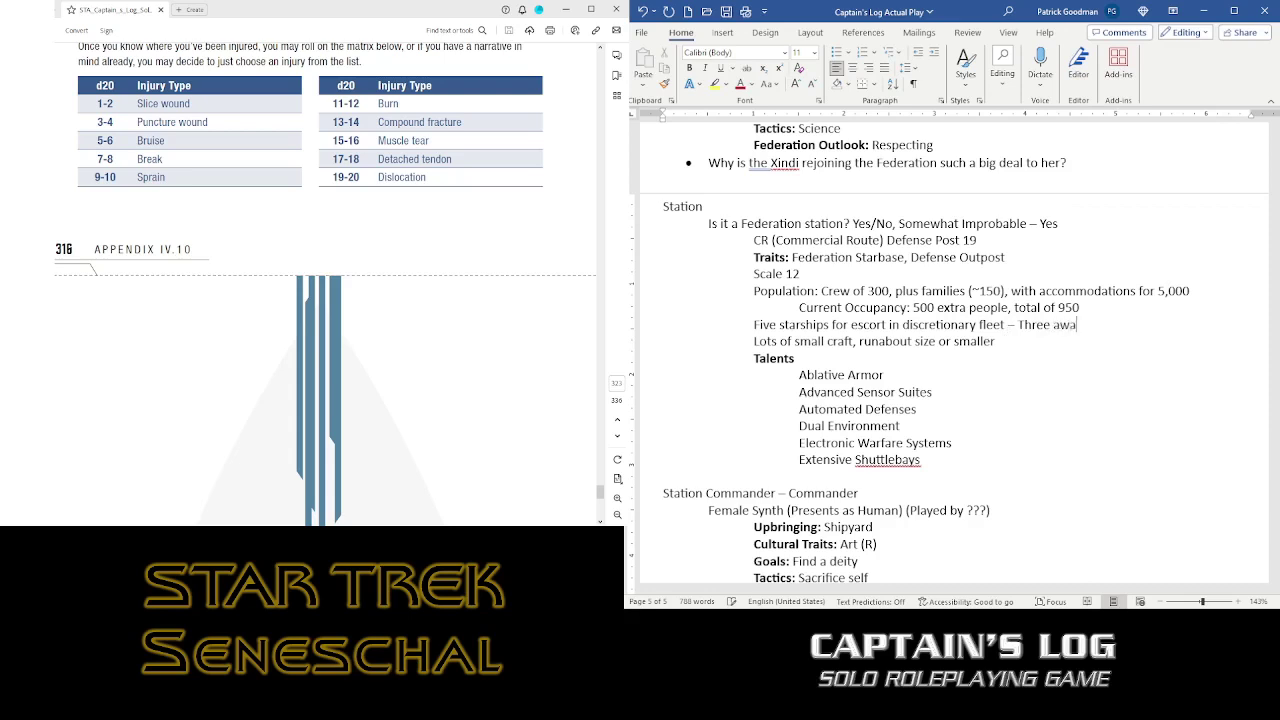
{"action": "type", "text": "y from station at the momen"}
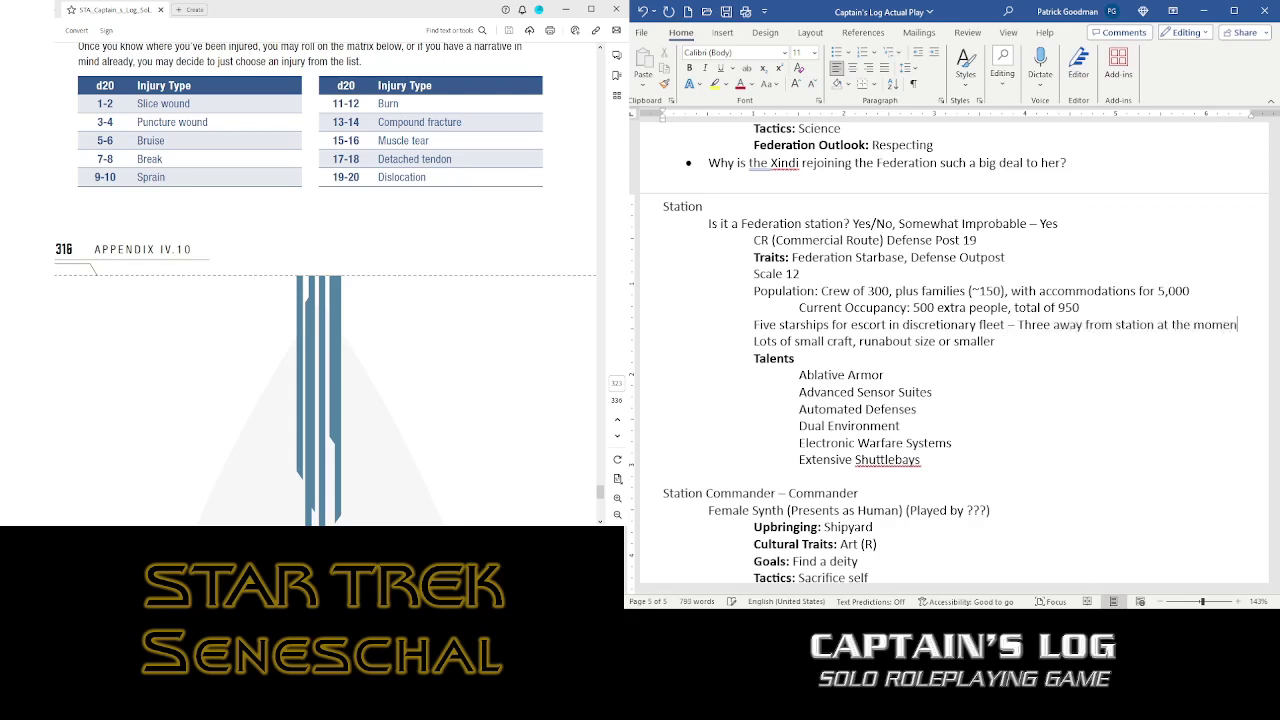
{"action": "type", "text": "t"}
{"action": "scroll", "coordinate": [1194, 307], "scroll_direction": "down", "scroll_amount": 4}
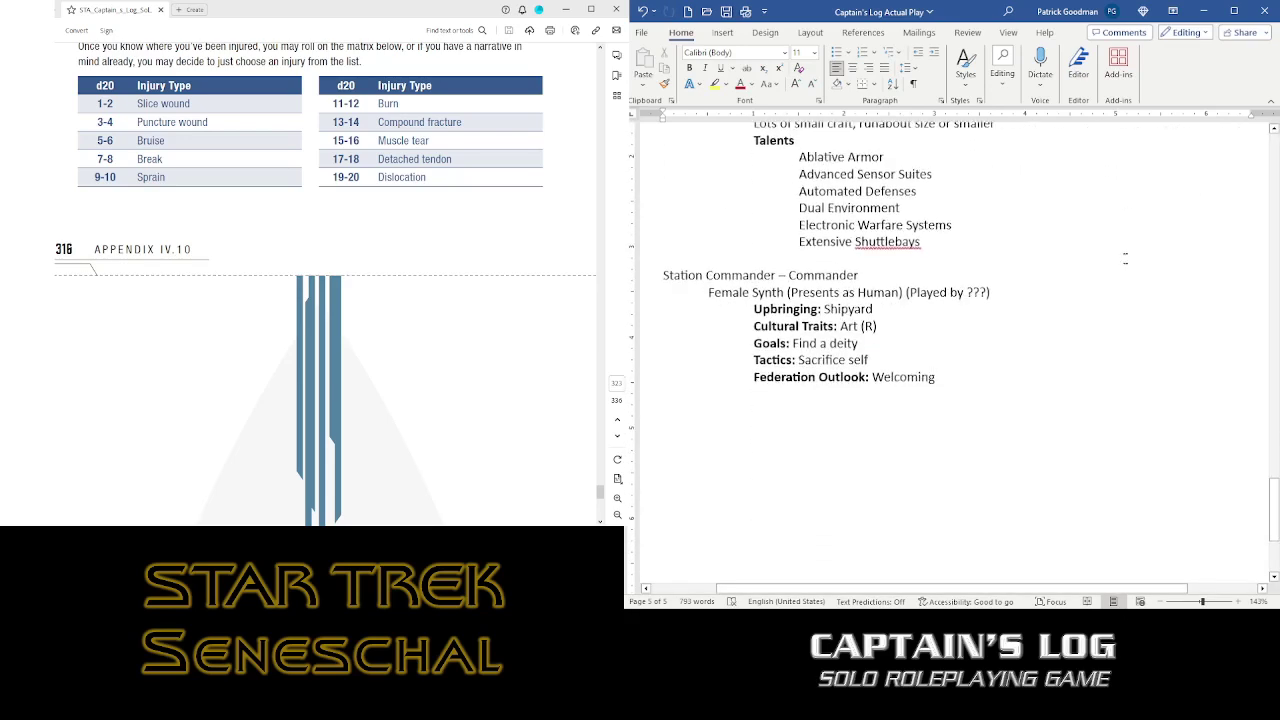
- Add the bullet "Unhappy about the diversion" below the Xindi question in the Ambassador's notes
{"action": "scroll", "coordinate": [1125, 262], "scroll_direction": "up", "scroll_amount": 6}
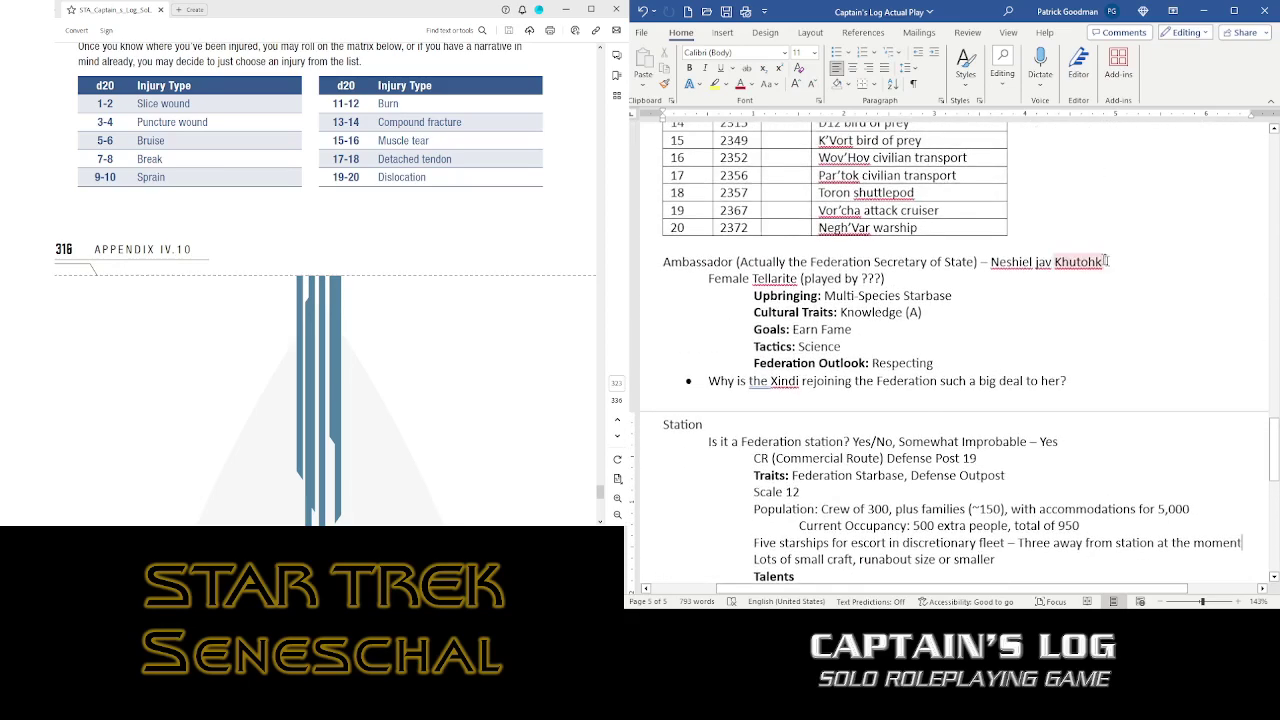
{"action": "scroll", "coordinate": [1104, 265], "scroll_direction": "down", "scroll_amount": 1}
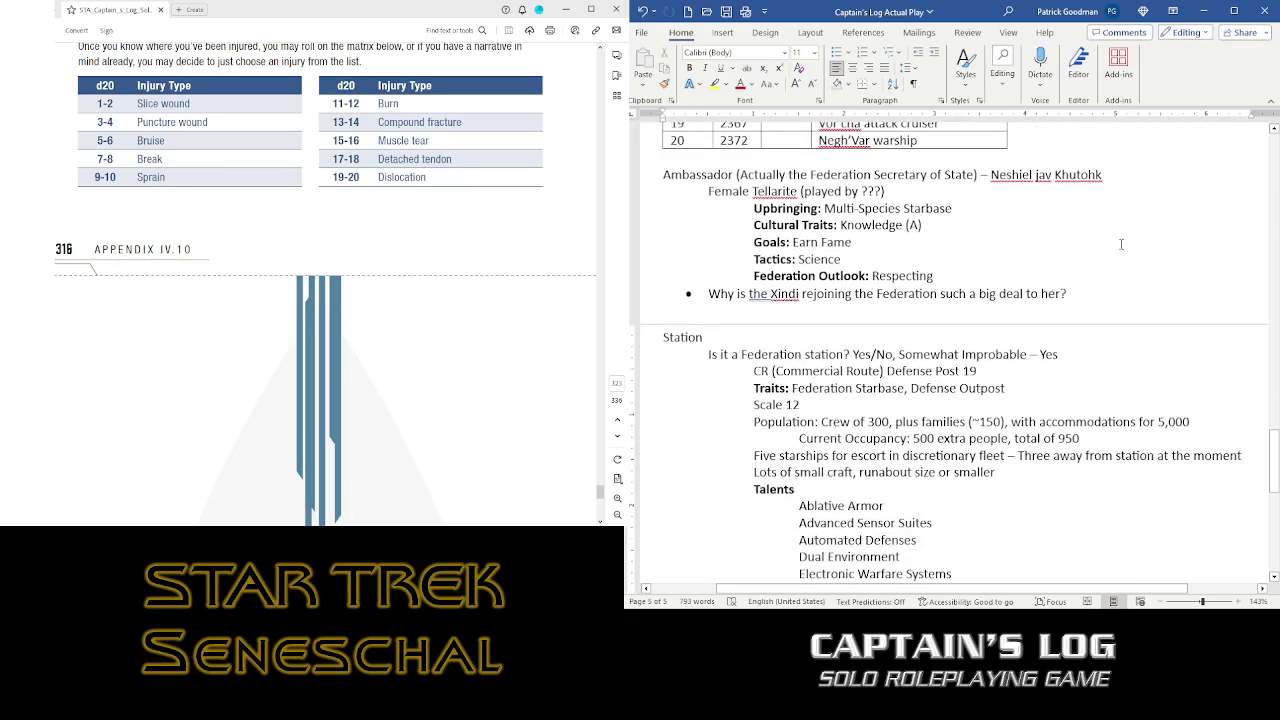
{"action": "left_click", "coordinate": [1118, 300]}
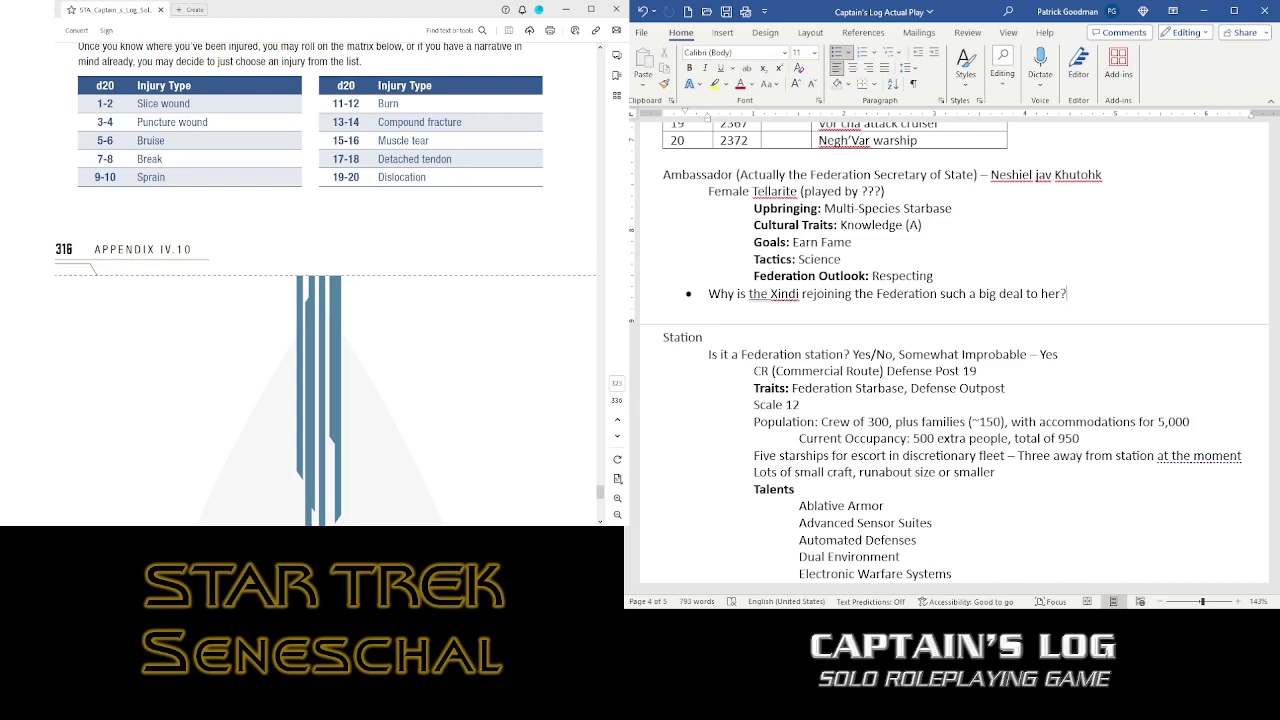
{"action": "key", "text": "Return"}
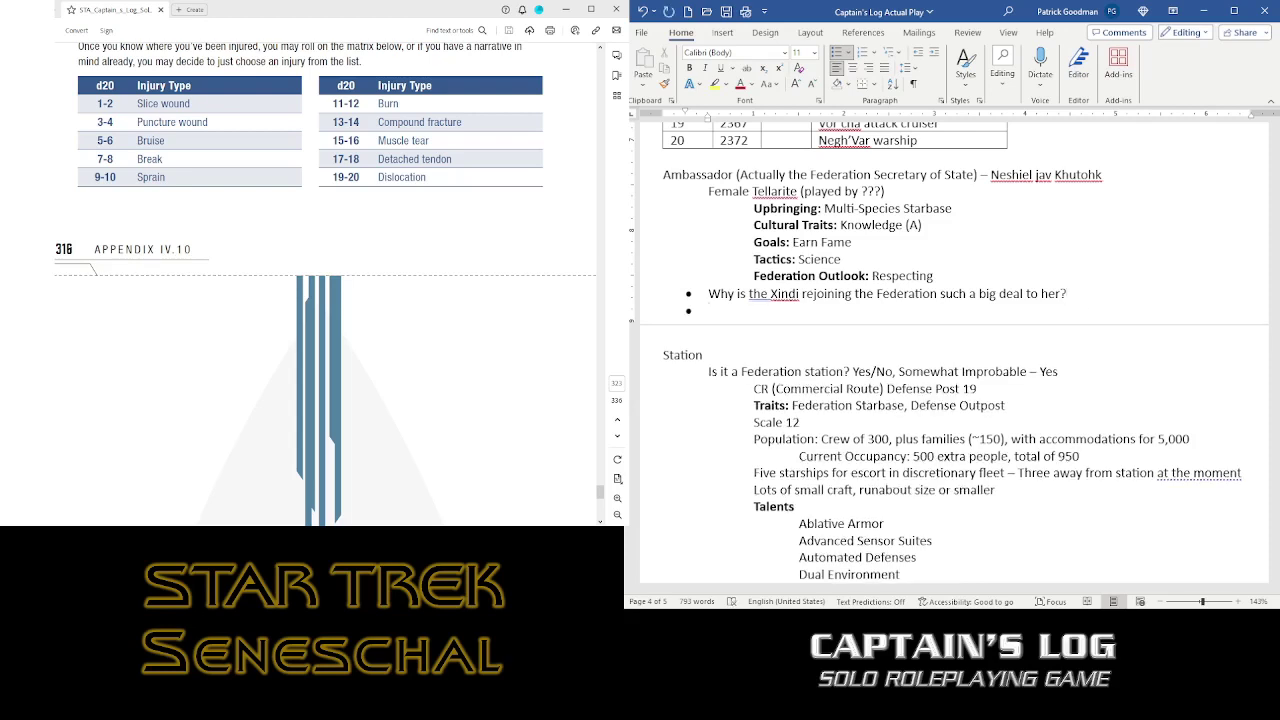
{"action": "type", "text": "Unhappy about the diversion"}
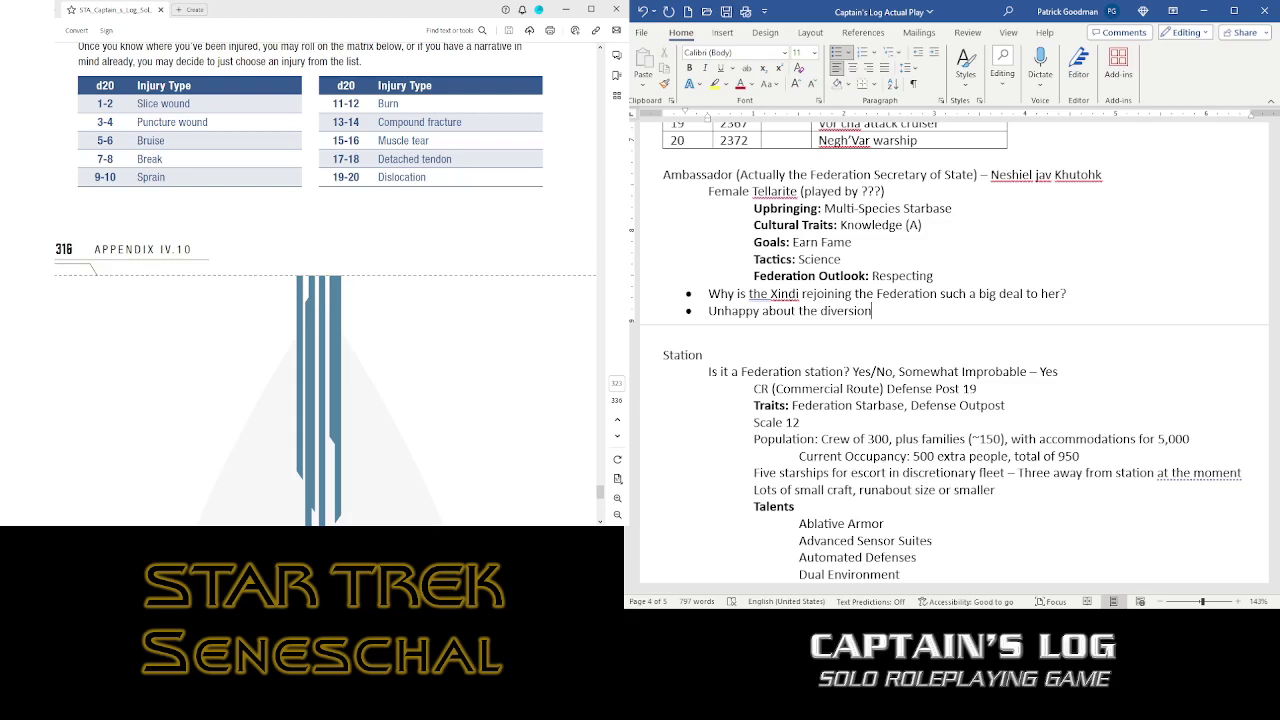
{"action": "key", "text": "Return"}
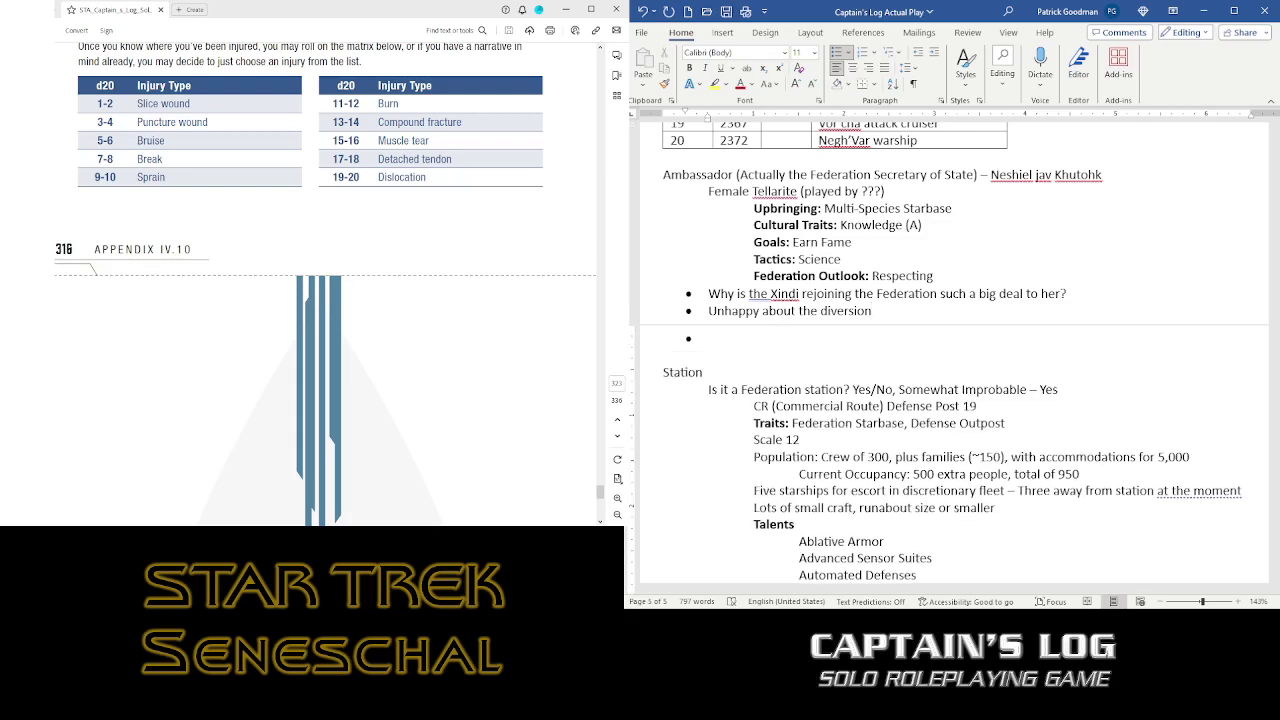
{"action": "type", "text": "Understanding about"}
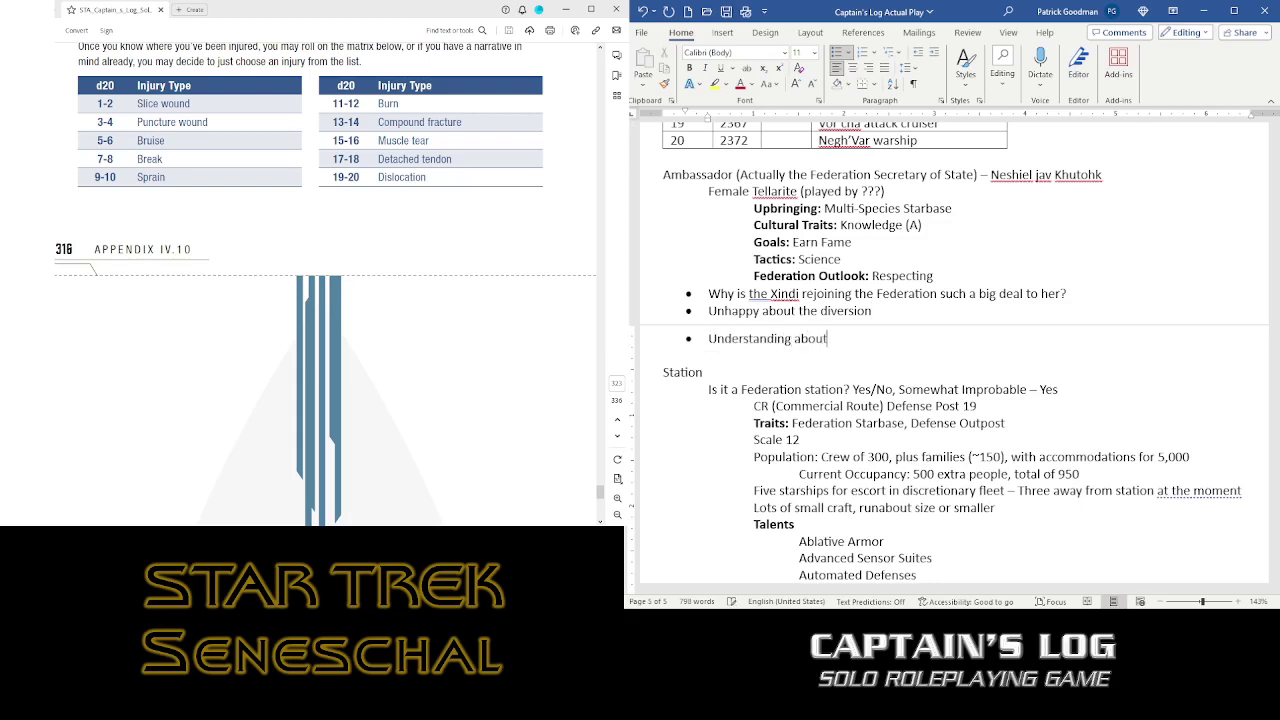
{"action": "type", "text": " the "}
{"action": "type", "text": "diferenc"}
{"action": "key", "text": "BackSpace"}
{"action": "key", "text": "BackSpace"}
{"action": "key", "text": "BackSpace"}
{"action": "key", "text": "BackSpace"}
{"action": "key", "text": "BackSpace"}
{"action": "key", "text": "BackSpace"}
{"action": "type", "text": "version, however, at"}
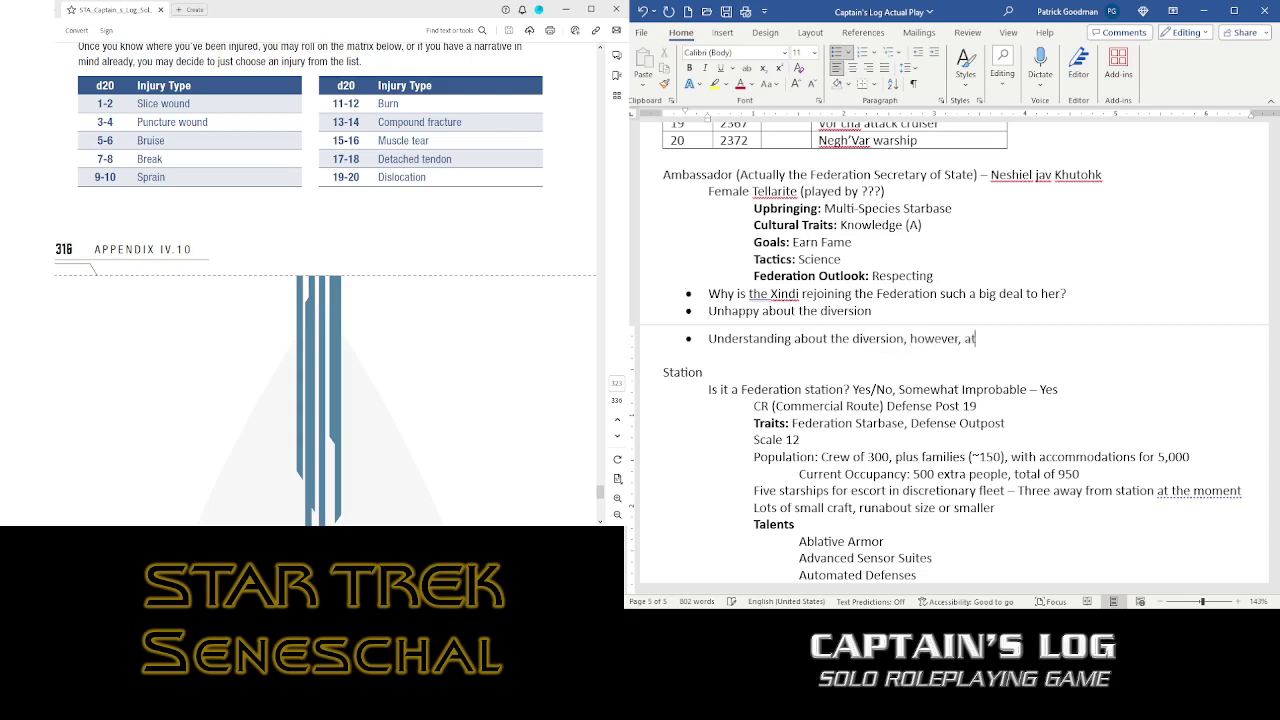
{"action": "type", "text": " least to a point"}
{"action": "key", "text": "shift+Down"}
{"action": "key", "text": "Delete"}
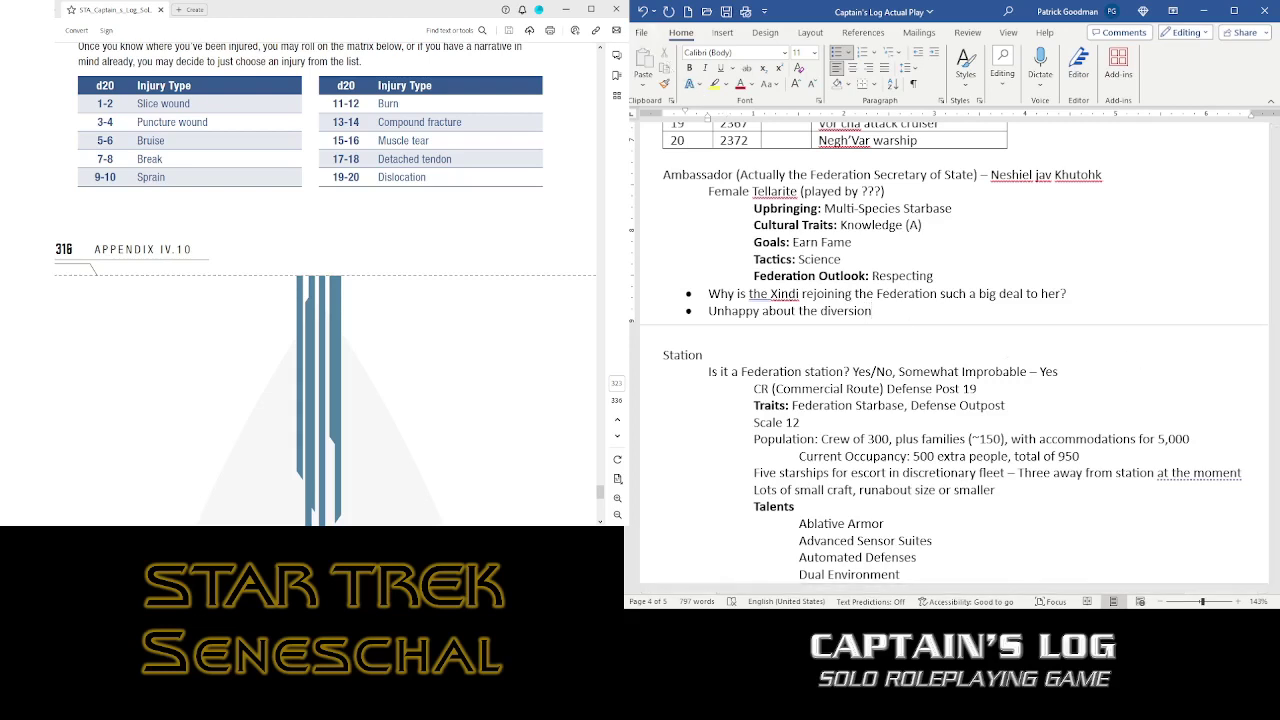
- Consult the captain's character sheet and add a bullet for the captain's "Presence + Command Task (9+4) to convince her; TN 13 – 1 & 17"
{"action": "left_click", "coordinate": [28, 10]}
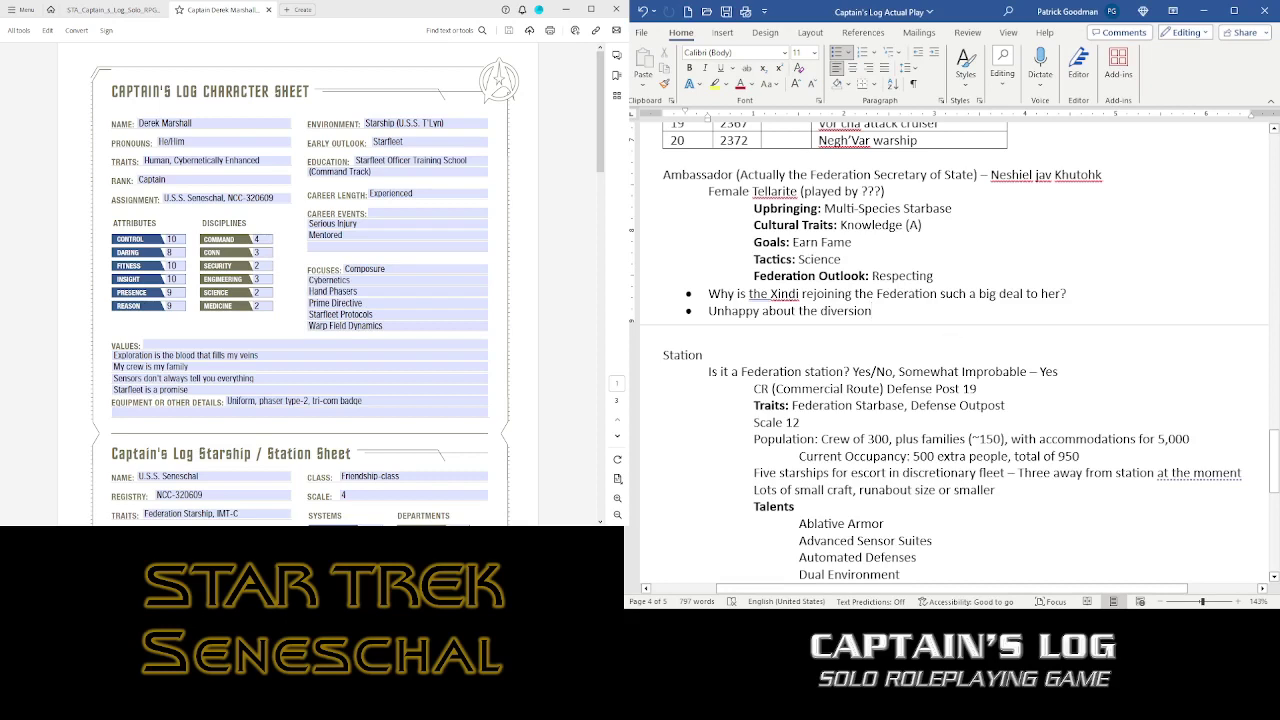
{"action": "key", "text": "Return"}
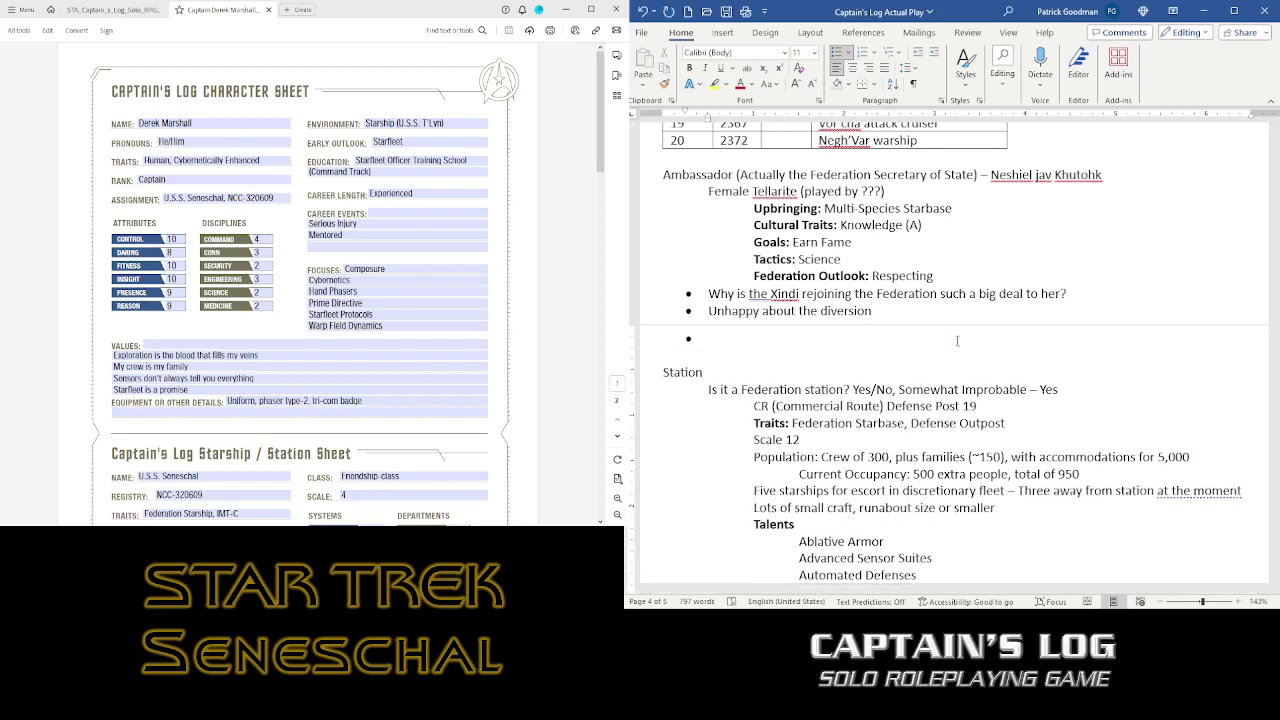
{"action": "type", "text": "Captain Marshall Presence"}
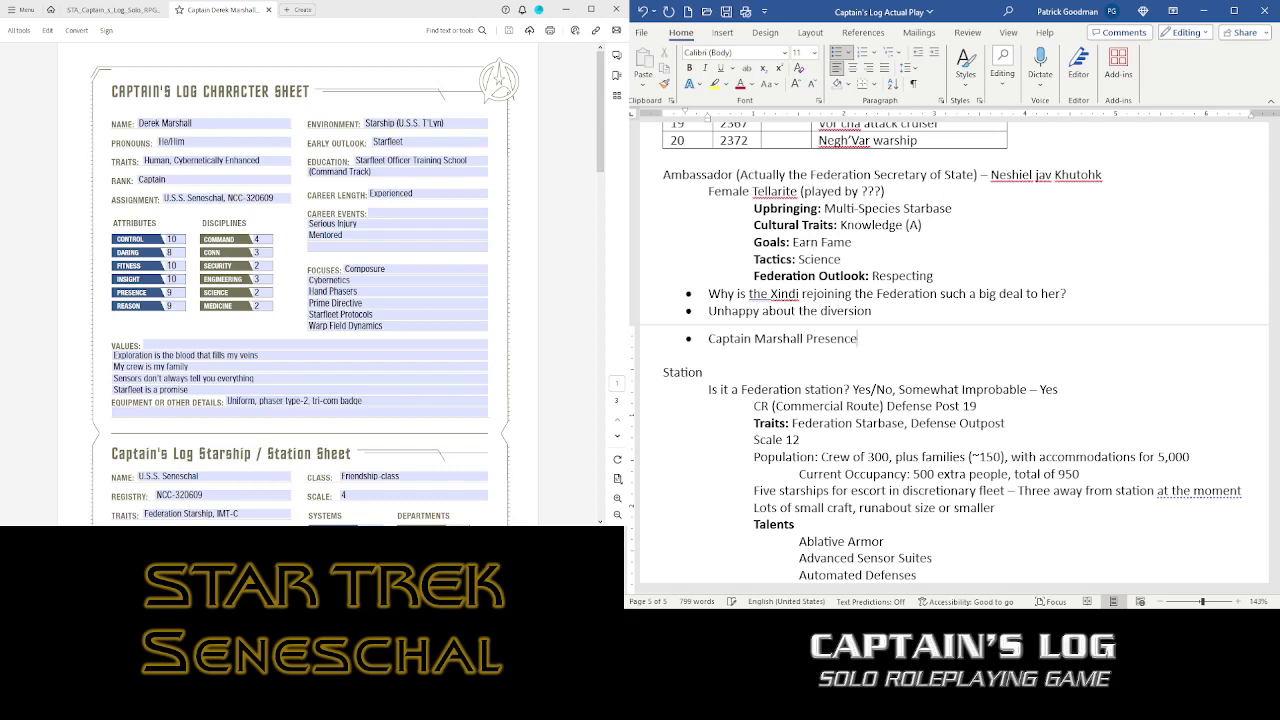
{"action": "type", "text": " + Command Task (9+4)"}
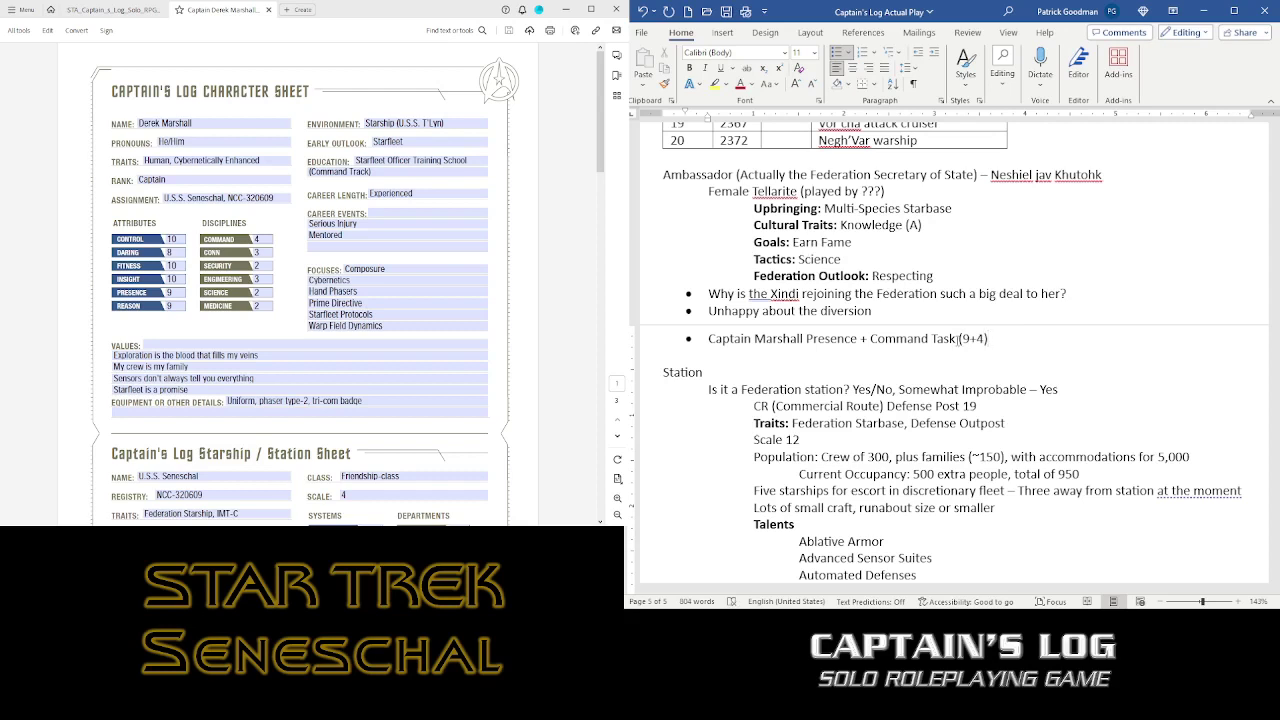
{"action": "type", "text": " to convin"}
{"action": "type", "text": "ce her"}
{"action": "type", "text": "; TN"}
{"action": "type", "text": " 13"}
{"action": "type", "text": "- "}
{"action": "type", "text": "1 "}
{"action": "type", "text": "& "}
{"action": "type", "text": "17"}
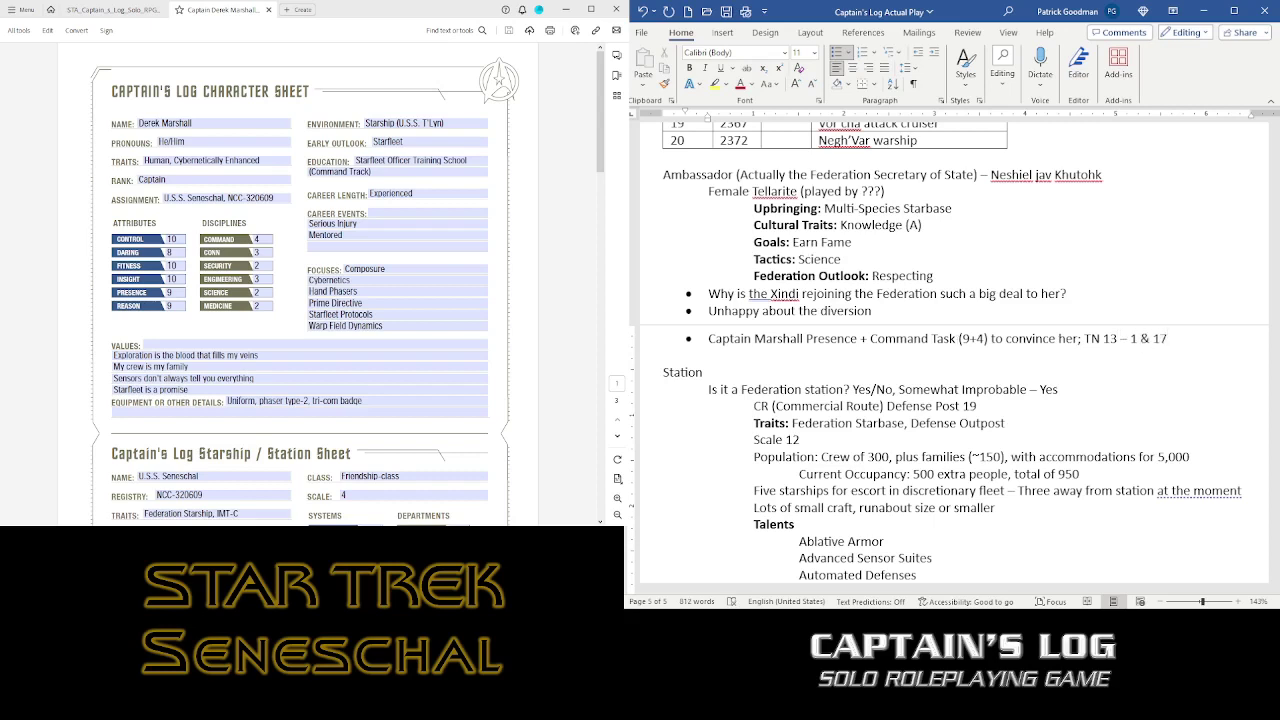
- Add "Success, plus Momentum" on a new line within the captain's task bullet and highlight "Momentum" in yellow
{"action": "key", "text": "shift+Return"}
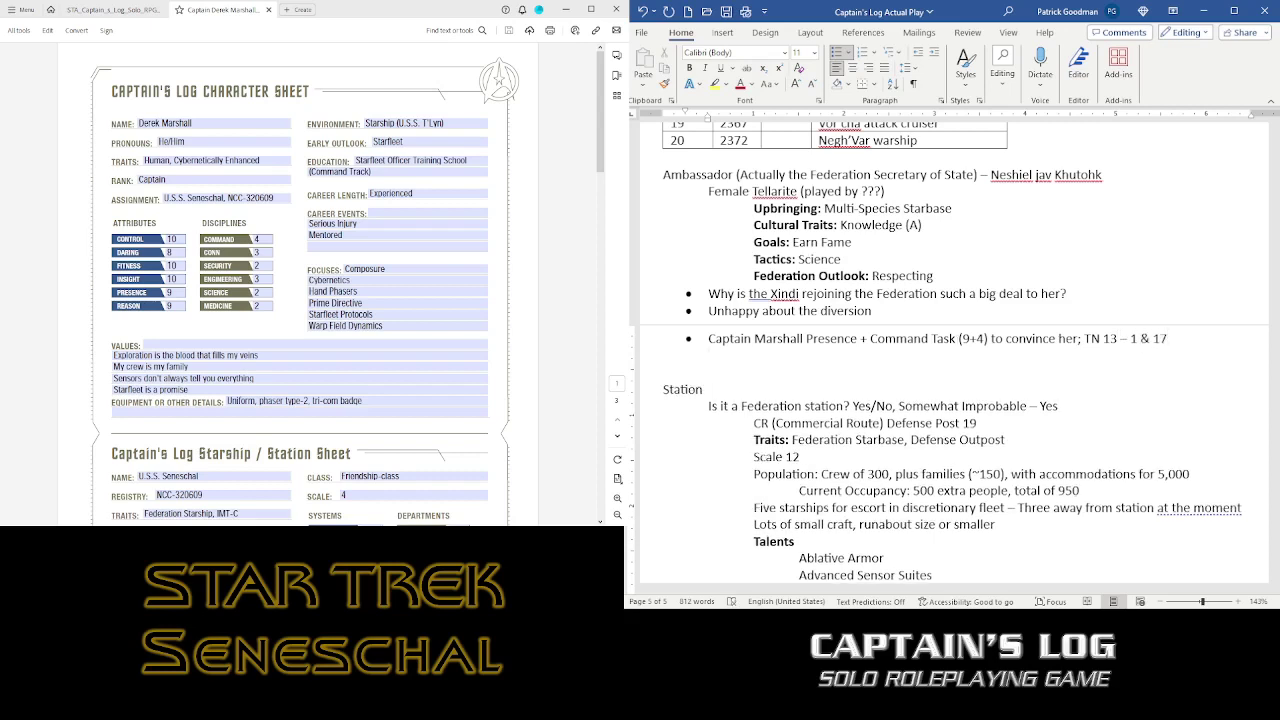
{"action": "type", "text": "SUccess, plus Momentum"}
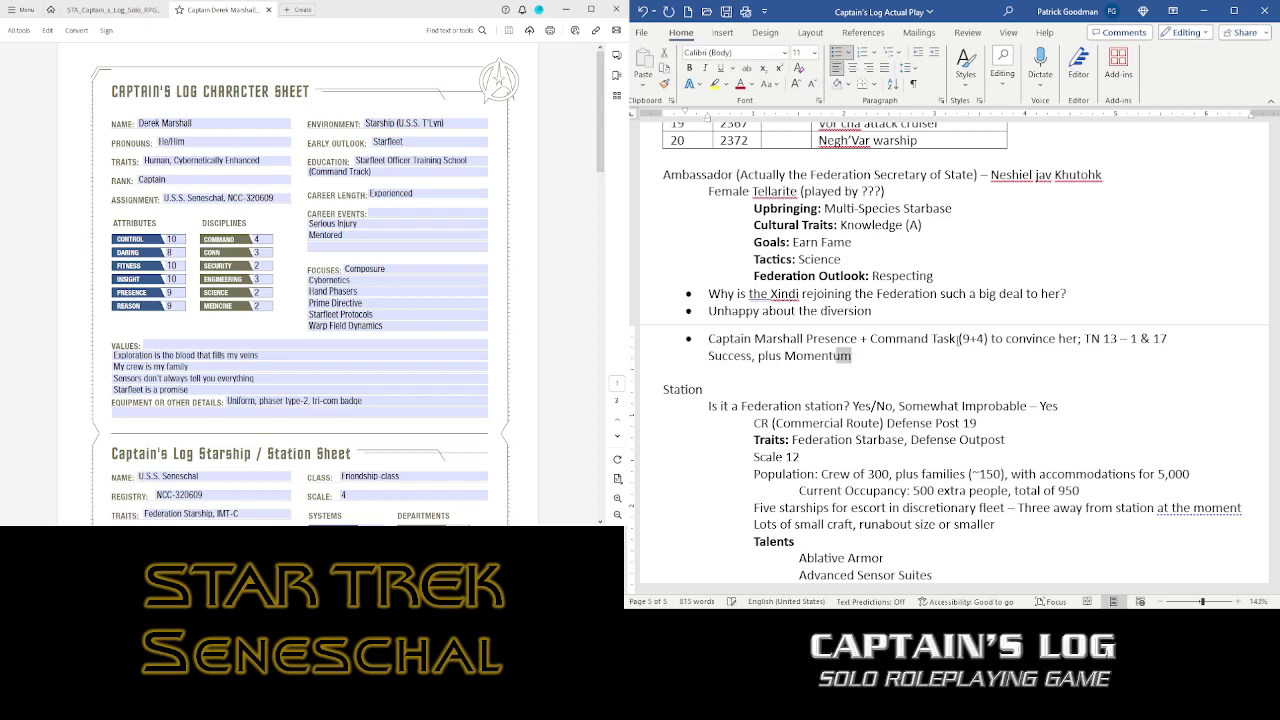
{"action": "key", "text": "shift+Left"}
{"action": "key", "text": "shift+Left"}
{"action": "key", "text": "shift+Left"}
{"action": "key", "text": "shift+Left"}
{"action": "key", "text": "shift+Left"}
{"action": "key", "text": "shift+Left"}
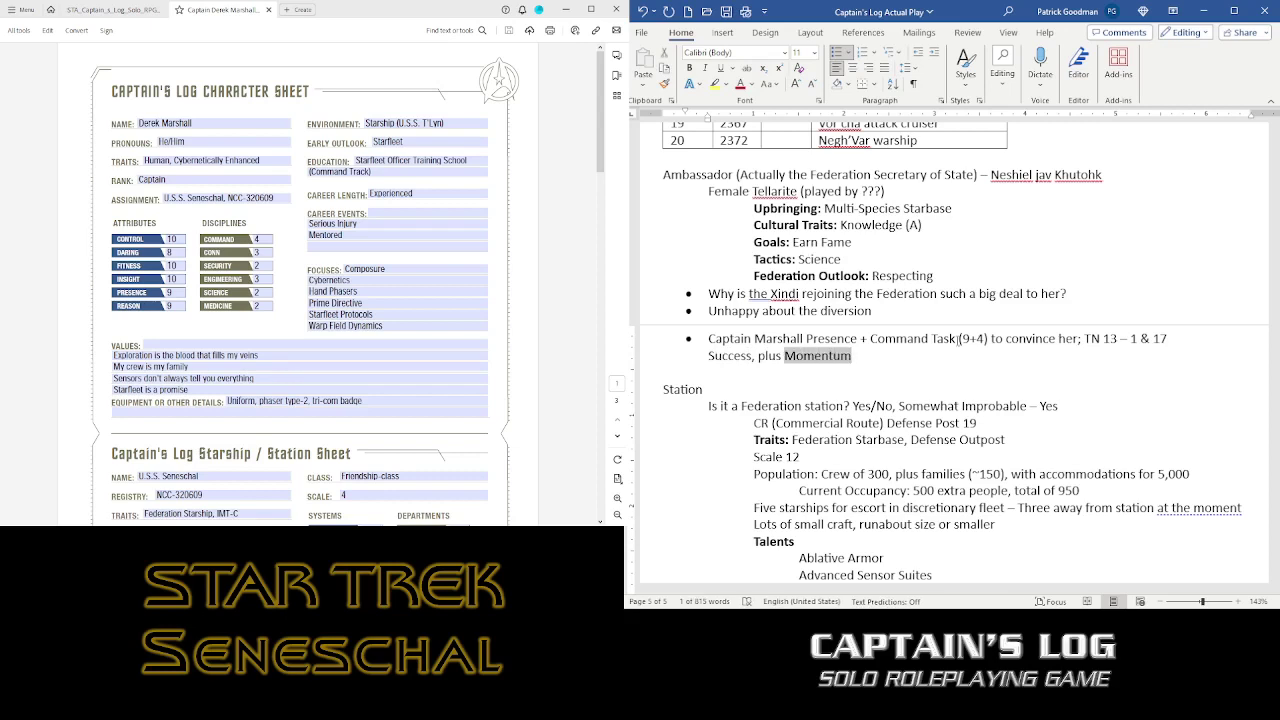
{"action": "left_click", "coordinate": [712, 86]}
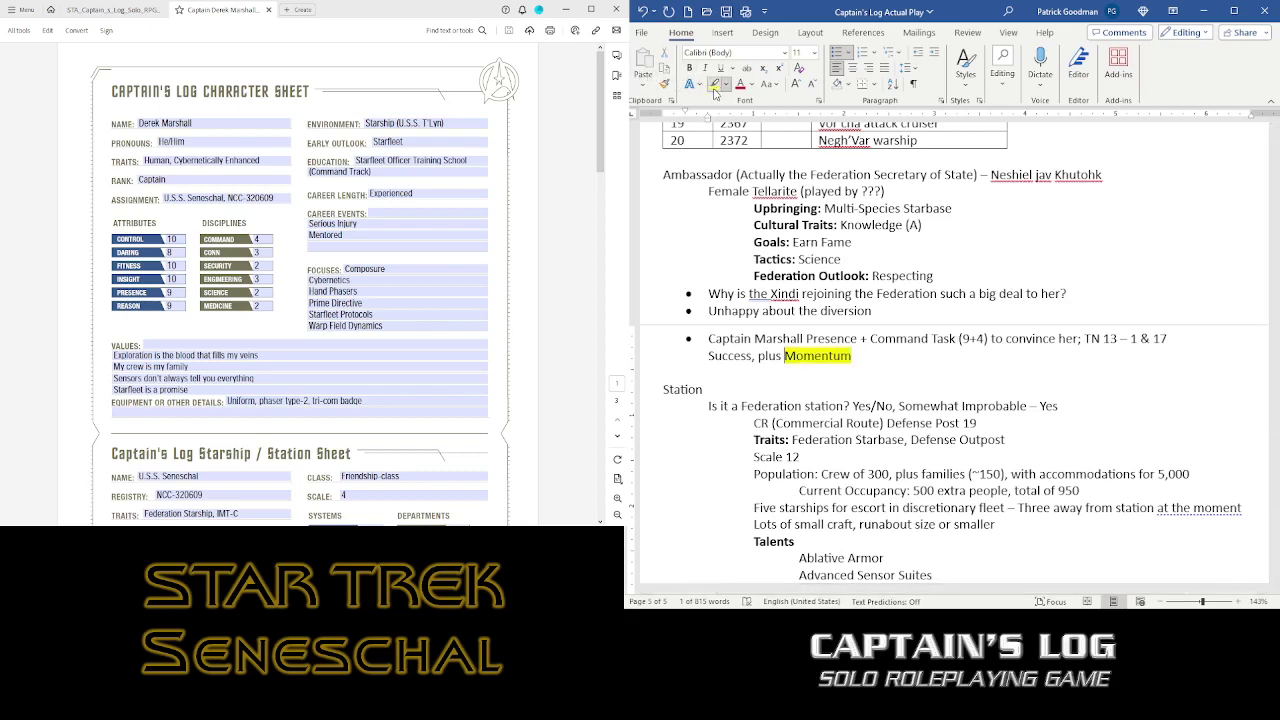
{"action": "key", "text": "Left"}
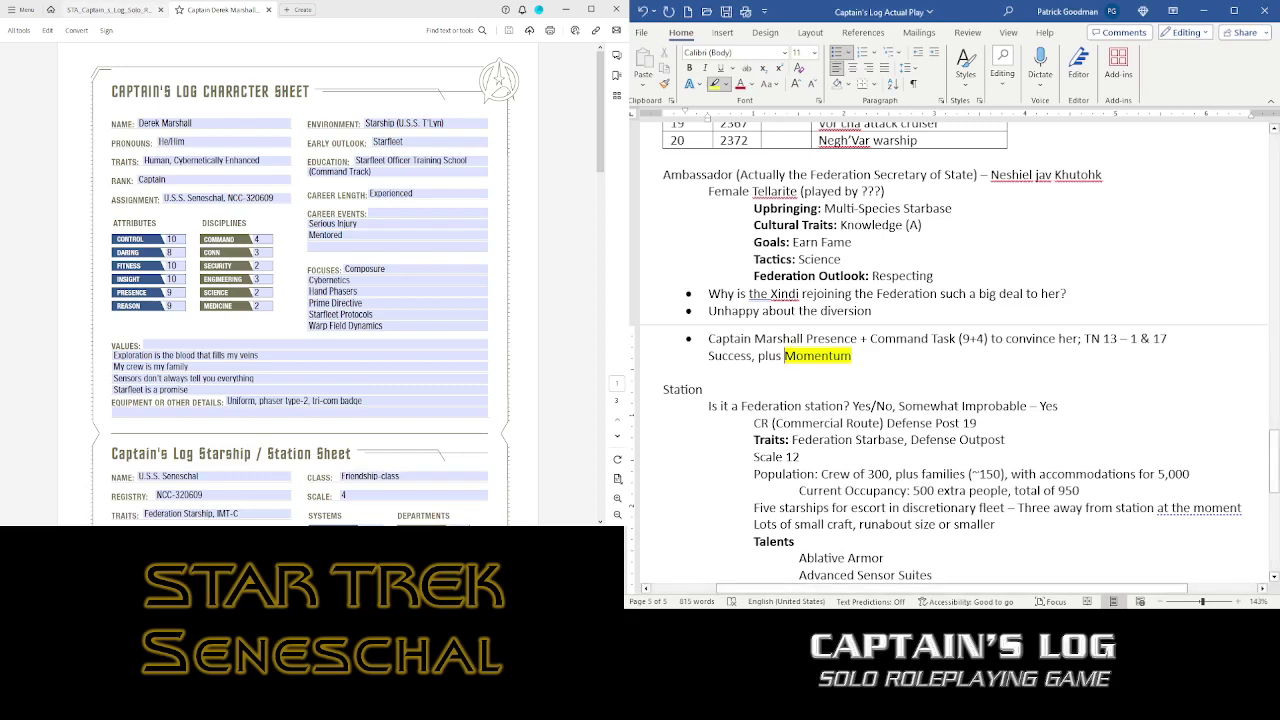
- Bring the rulebook PDF back into view and add the Ambassador bullet "She's understanding about the diversion, for the time being"
{"action": "left_click", "coordinate": [128, 9]}
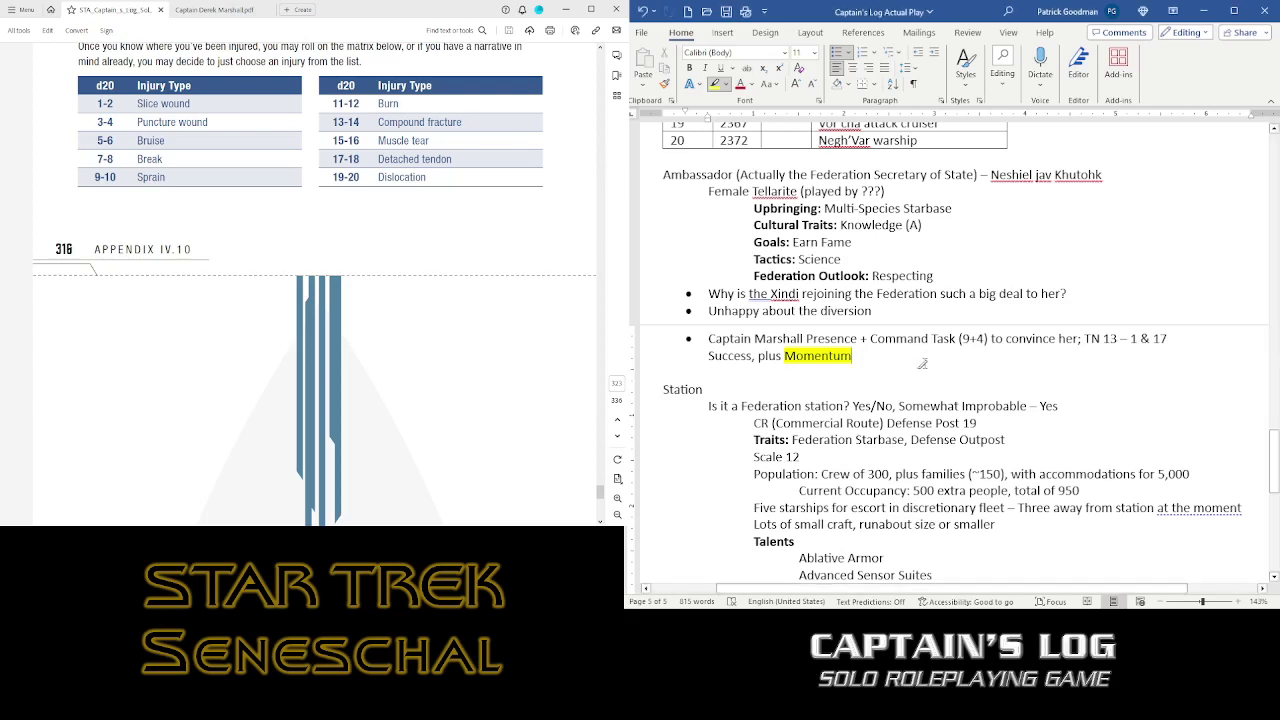
{"action": "key", "text": "Return"}
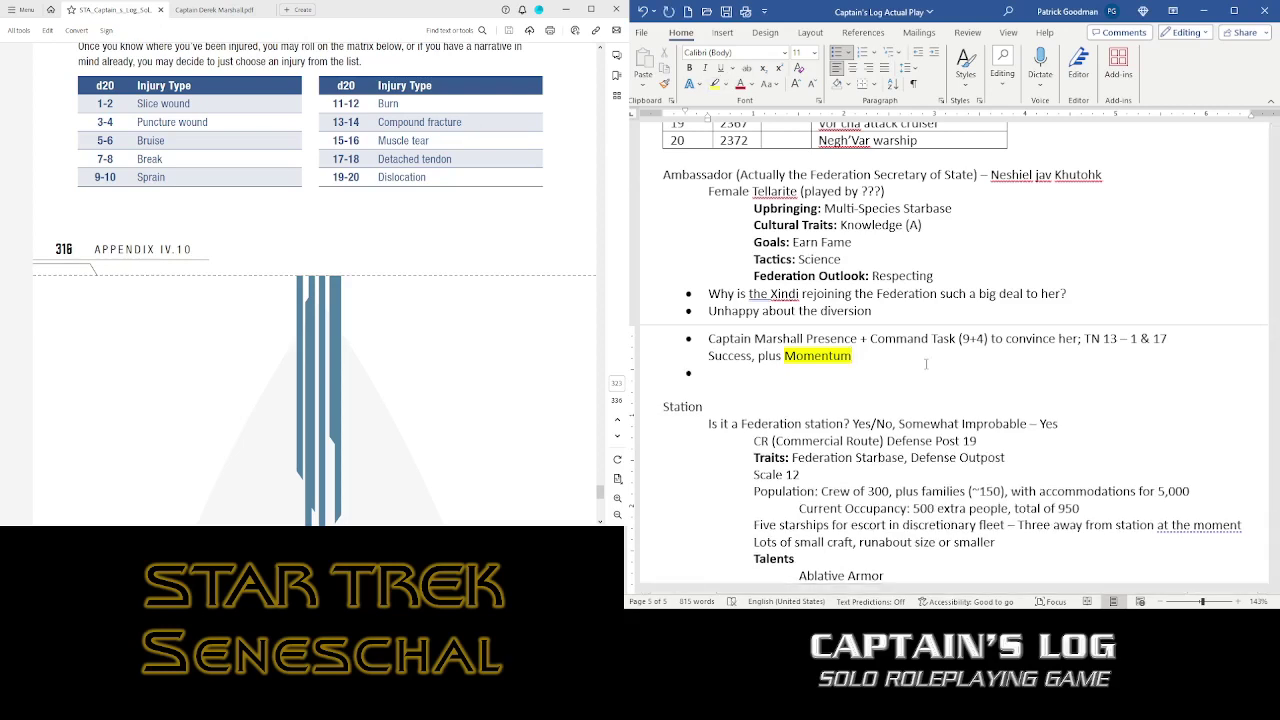
{"action": "type", "text": "She's understanding abo"}
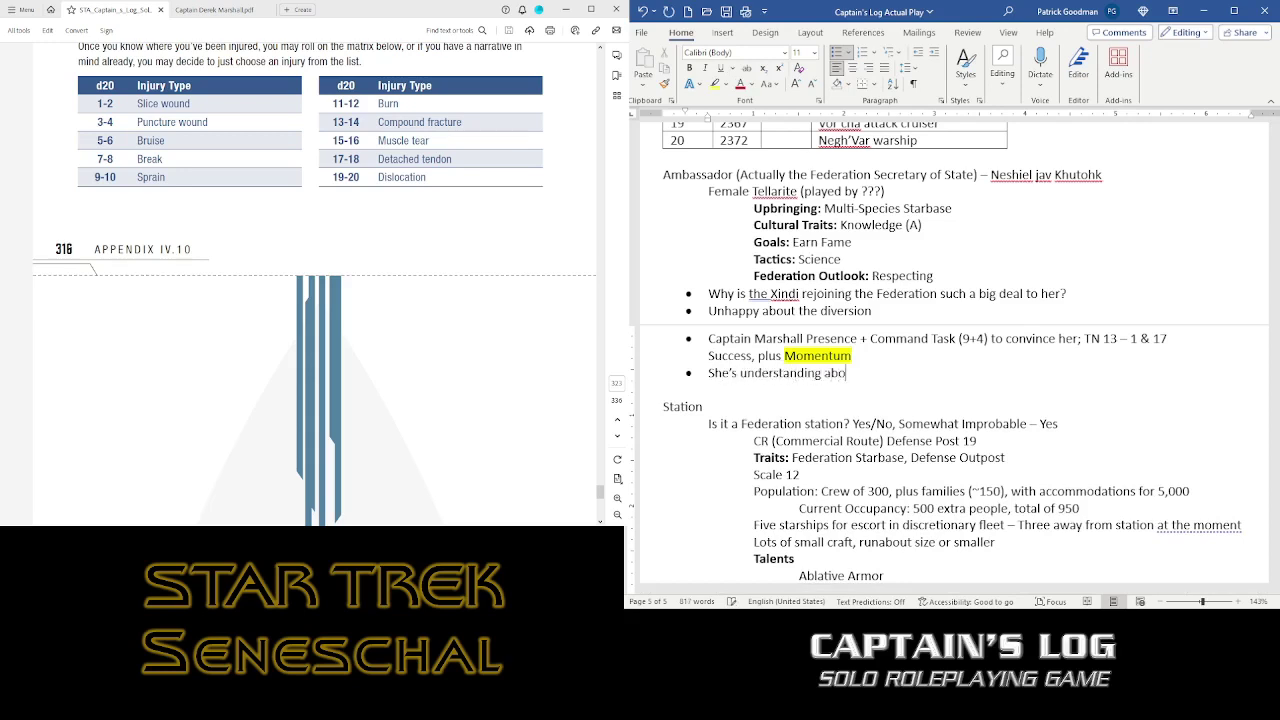
{"action": "type", "text": "ut the diversion, for the time bein"}
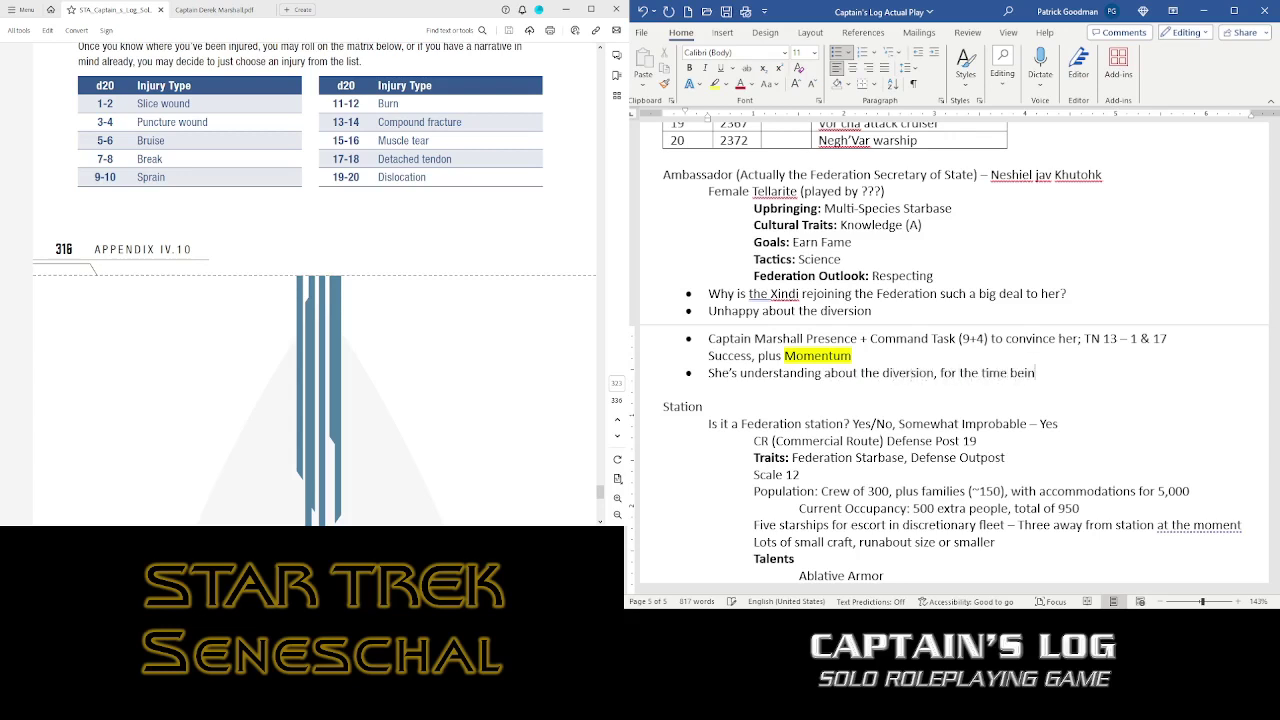
{"action": "type", "text": "g"}
- Add the indented lines "No life signs" and "Out of control" under "Pops out of the temporal anomaly" in Encounter 1, leaving blank lines before the table
{"action": "scroll", "coordinate": [806, 331], "scroll_direction": "down", "scroll_amount": 6}
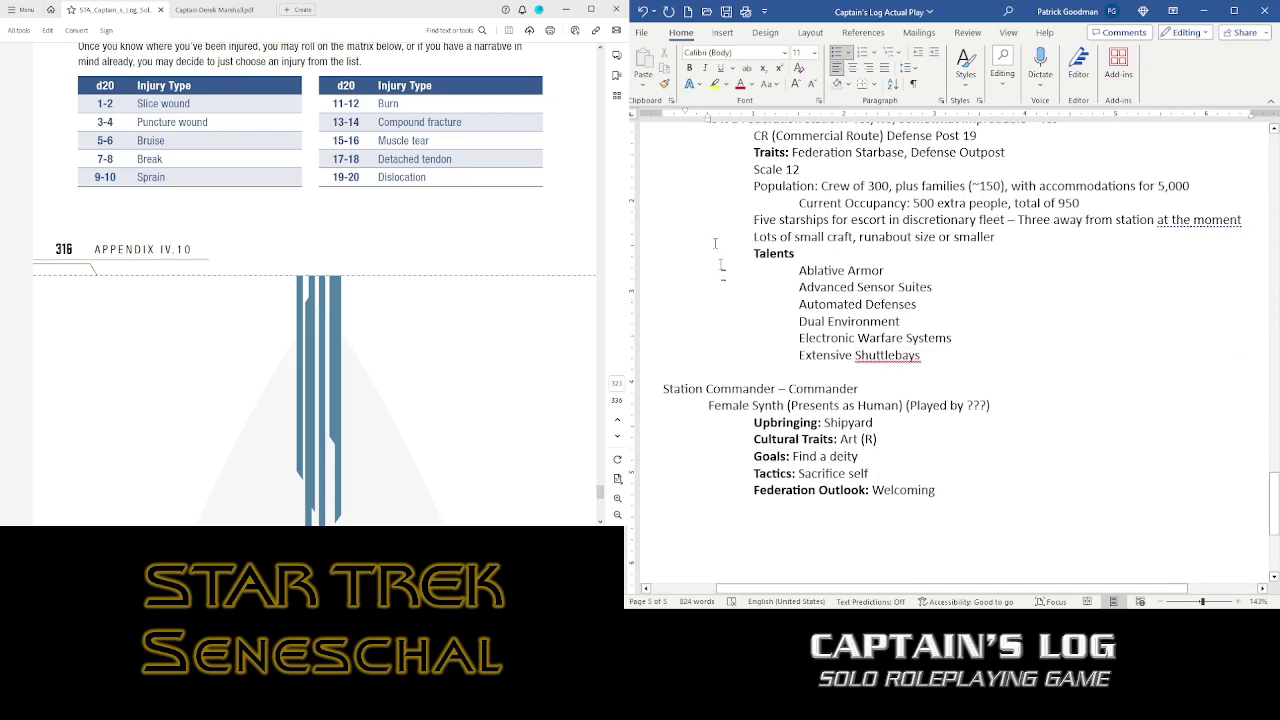
{"action": "scroll", "coordinate": [978, 276], "scroll_direction": "up", "scroll_amount": 2}
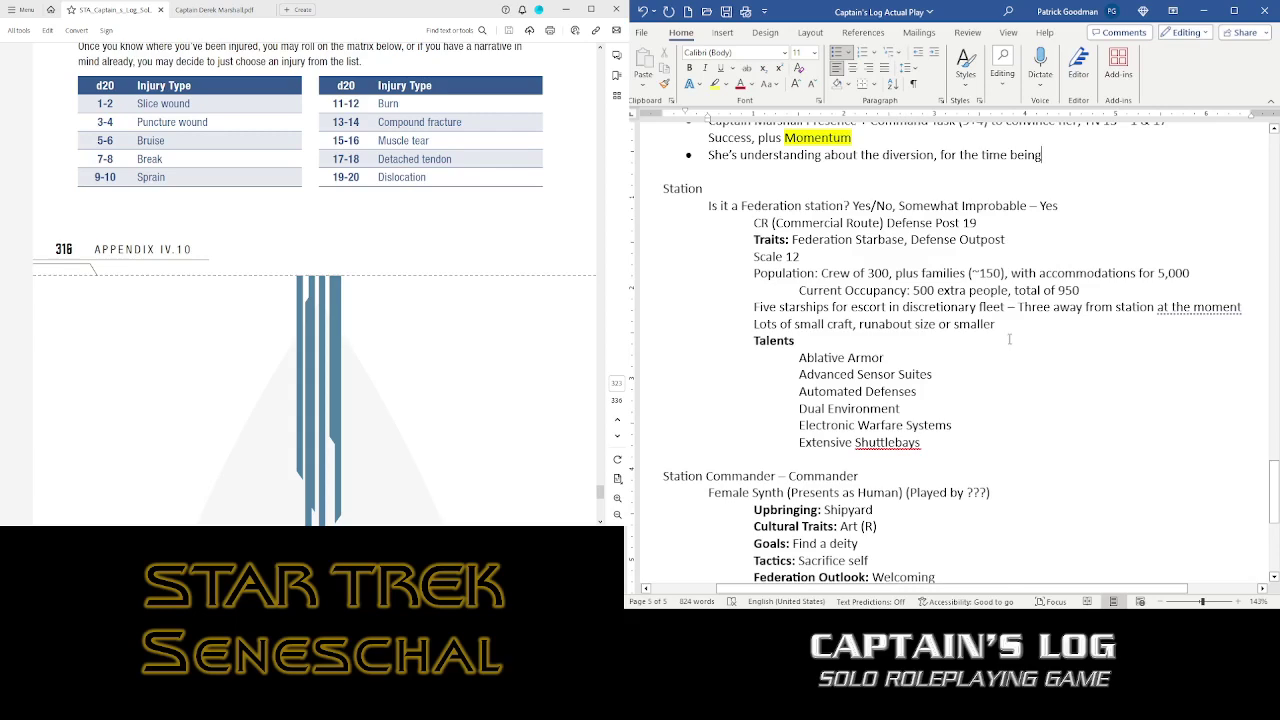
{"action": "scroll", "coordinate": [1008, 340], "scroll_direction": "up", "scroll_amount": 4}
{"action": "scroll", "coordinate": [1010, 338], "scroll_direction": "up", "scroll_amount": 3}
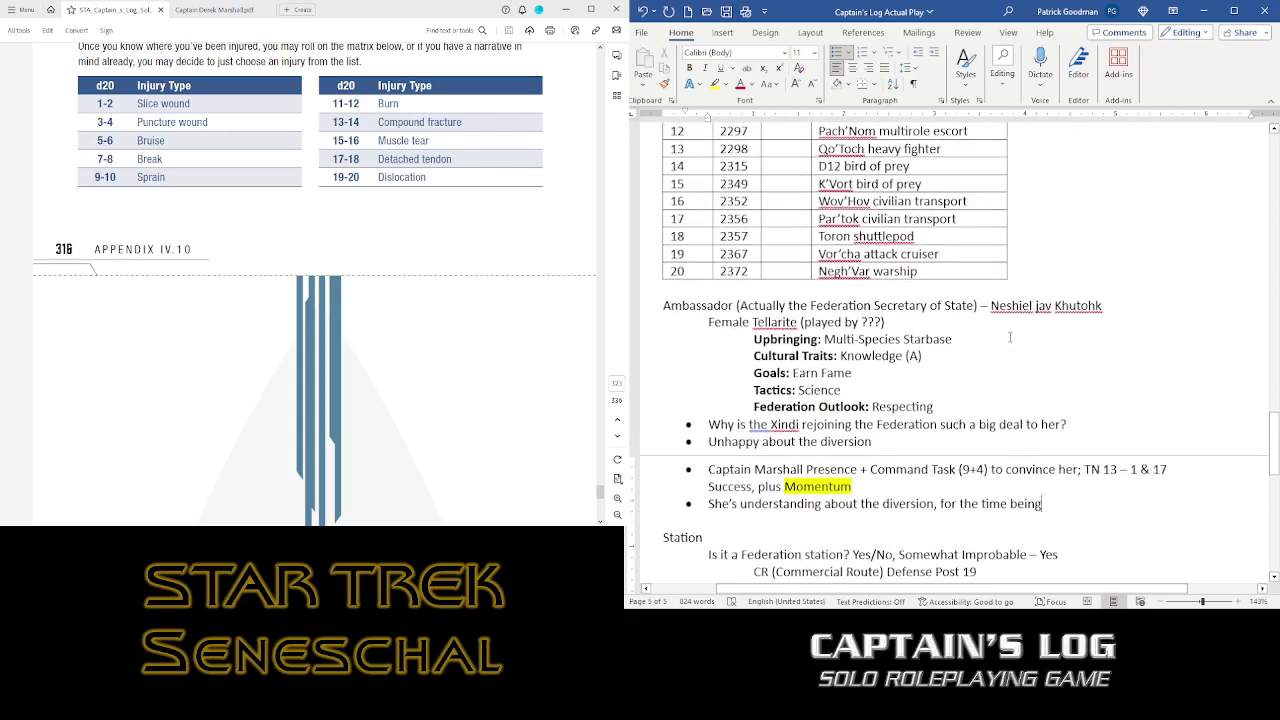
{"action": "scroll", "coordinate": [1012, 333], "scroll_direction": "up", "scroll_amount": 2}
{"action": "scroll", "coordinate": [1012, 333], "scroll_direction": "up", "scroll_amount": 3}
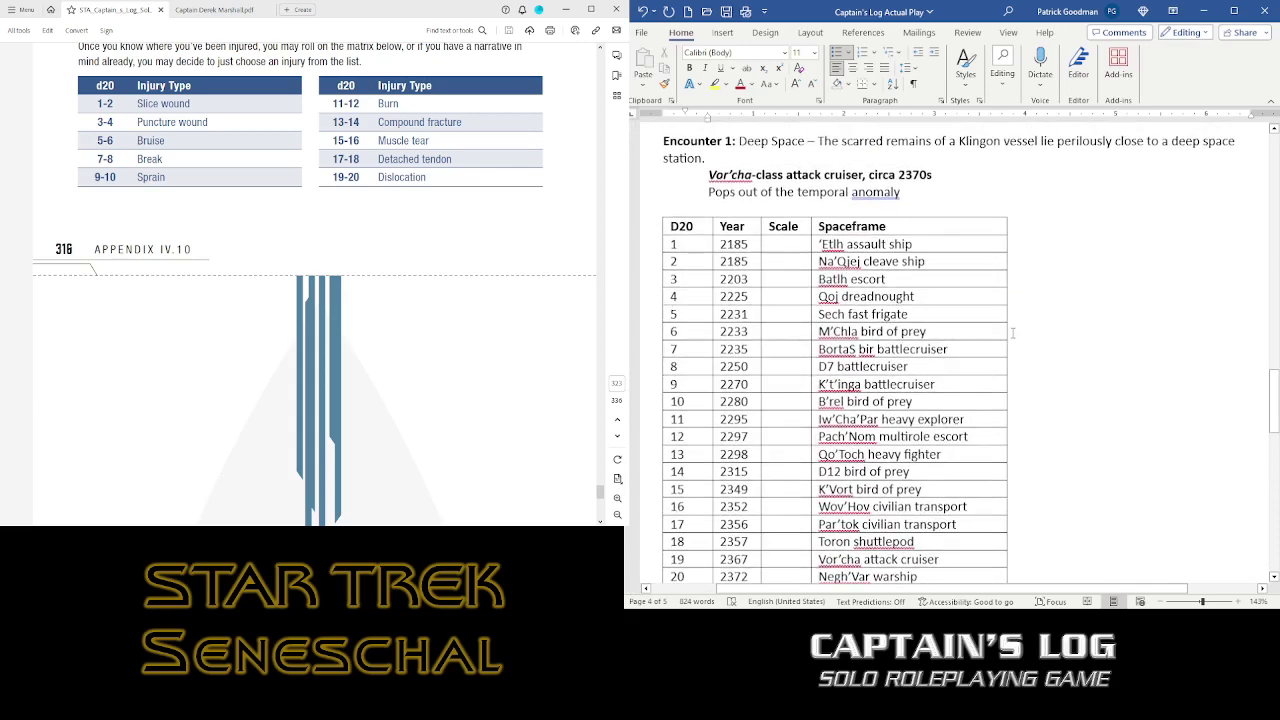
{"action": "scroll", "coordinate": [1012, 333], "scroll_direction": "up", "scroll_amount": 3}
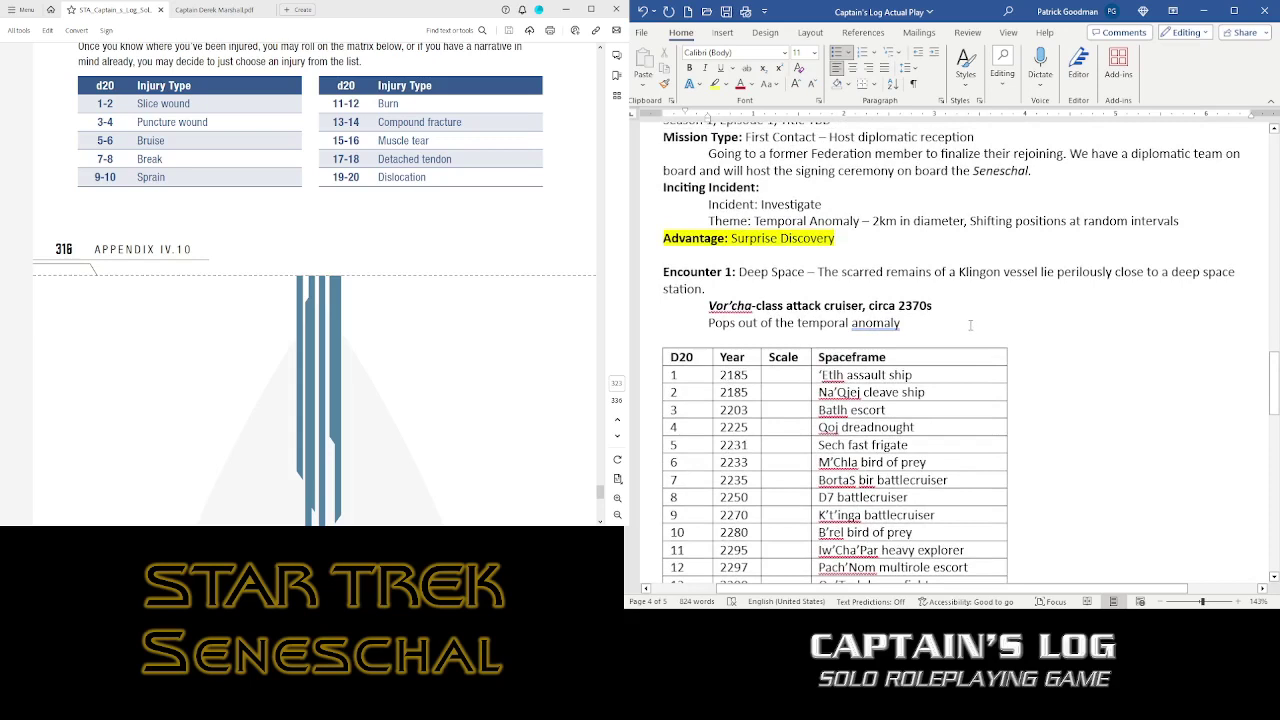
{"action": "left_click", "coordinate": [970, 325]}
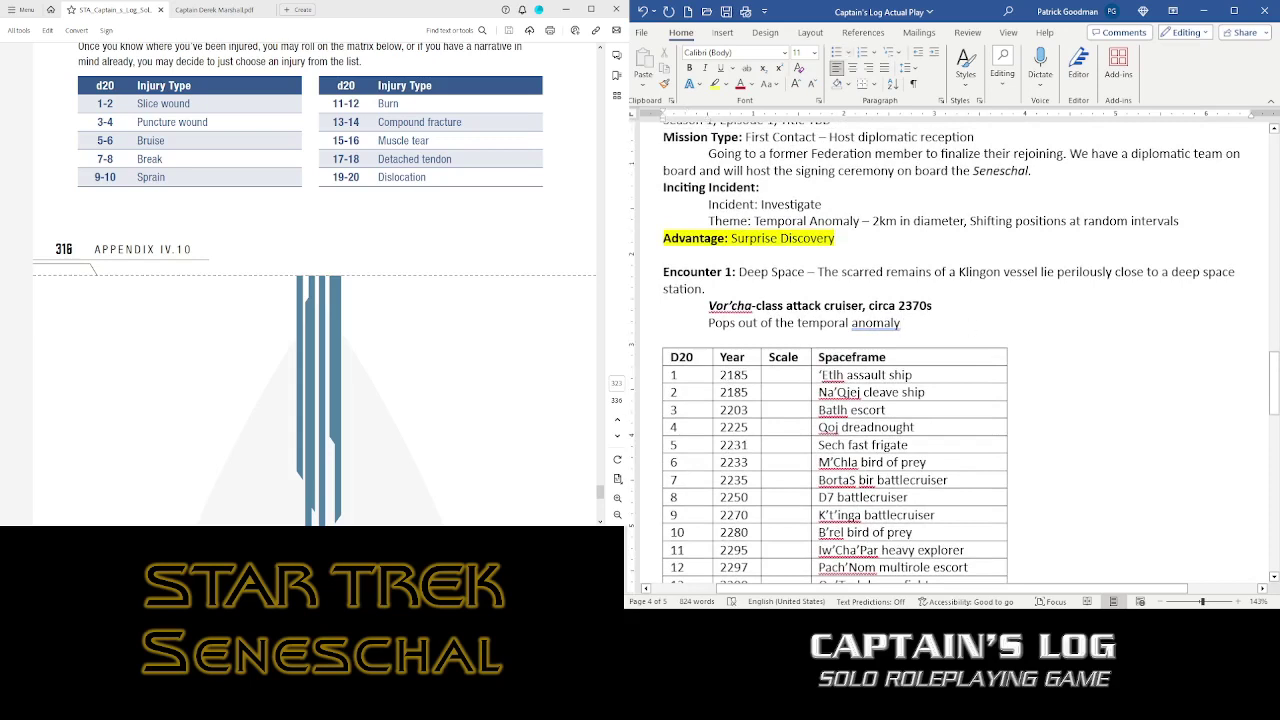
{"action": "key", "text": "Return"}
{"action": "key", "text": "Return"}
{"action": "key", "text": "Return"}
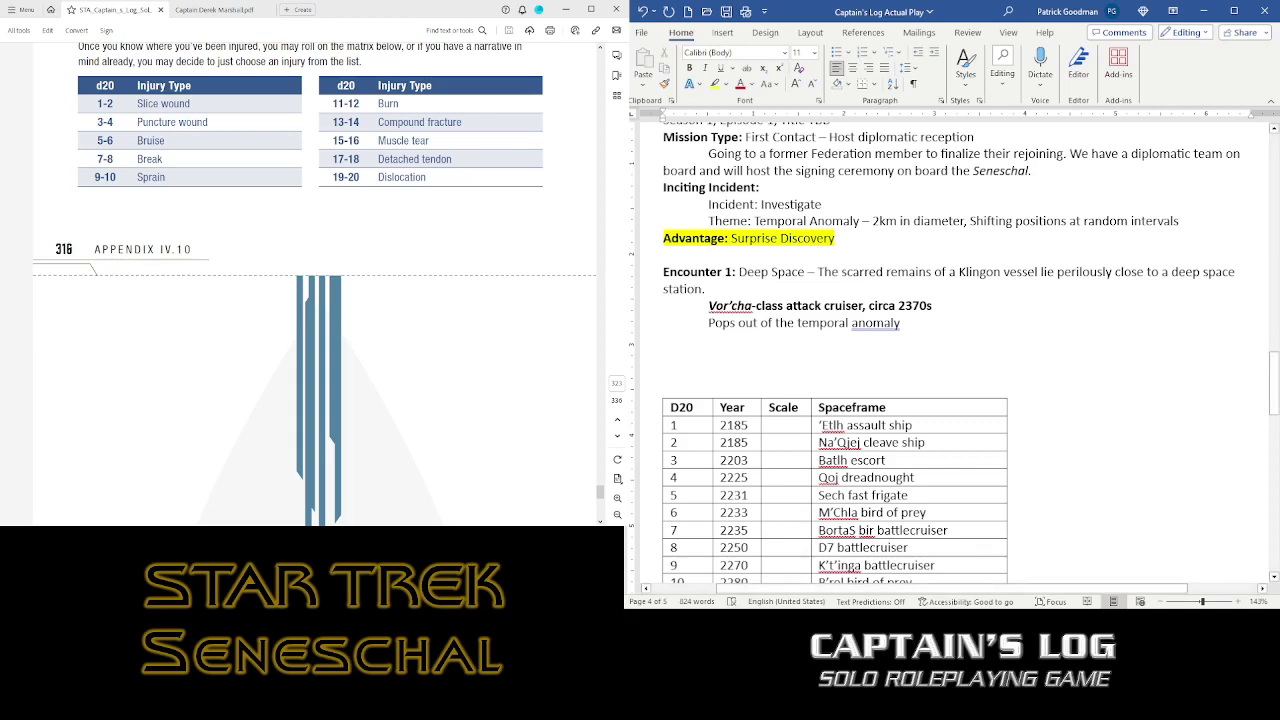
{"action": "left_click", "coordinate": [900, 322]}
{"action": "left_click", "coordinate": [664, 339]}
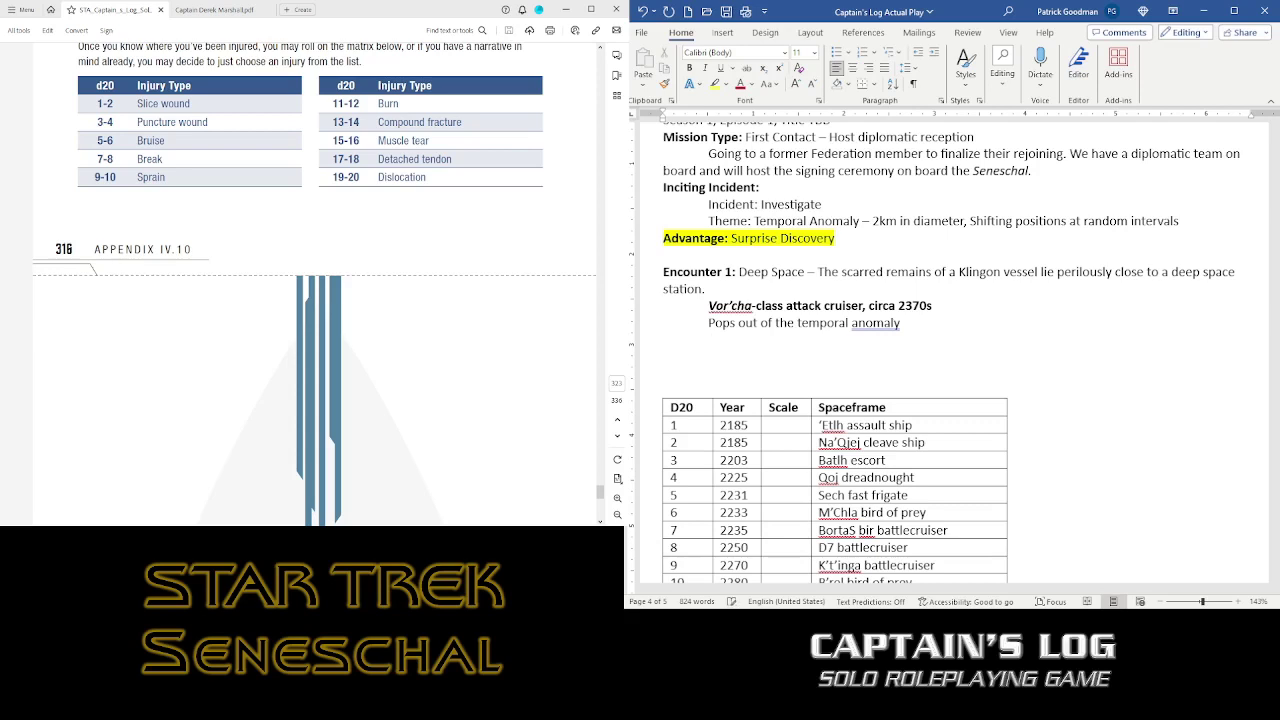
{"action": "type", "text": "No life signs"}
{"action": "key", "text": "Tab"}
{"action": "type", "text": "Out of control"}
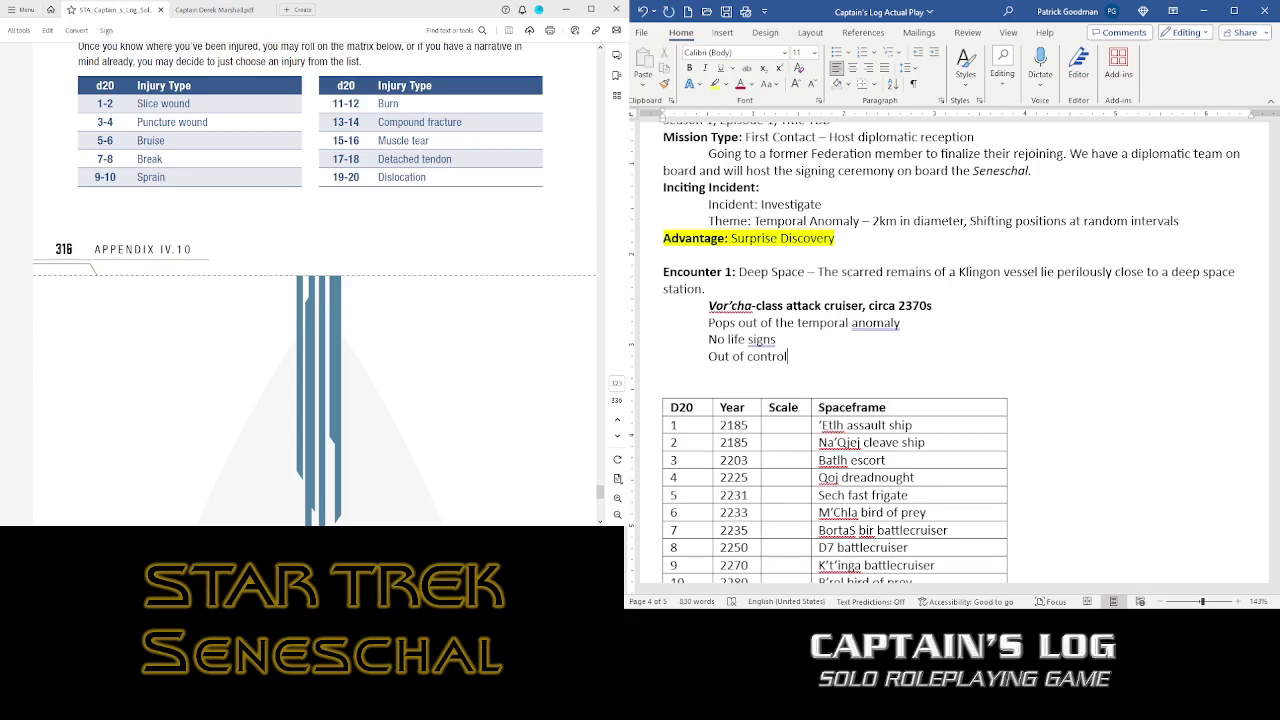
{"action": "key", "text": "Return"}
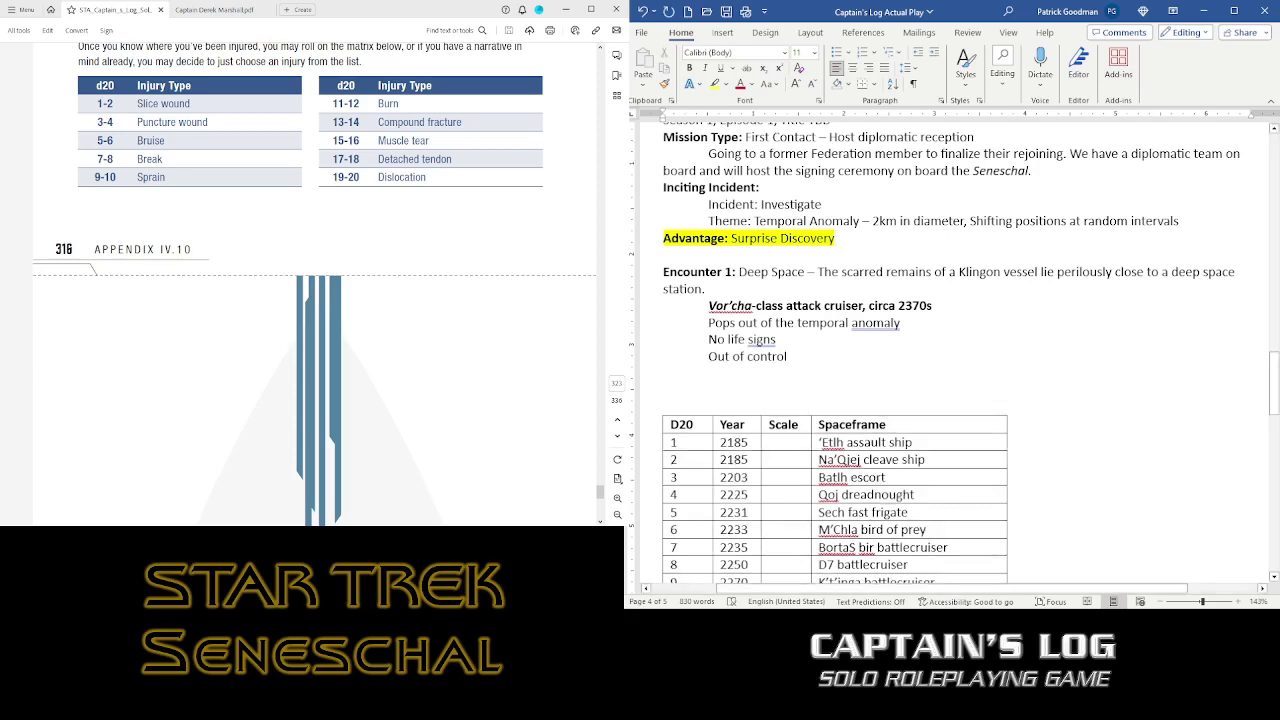
{"action": "key", "text": "Tab"}
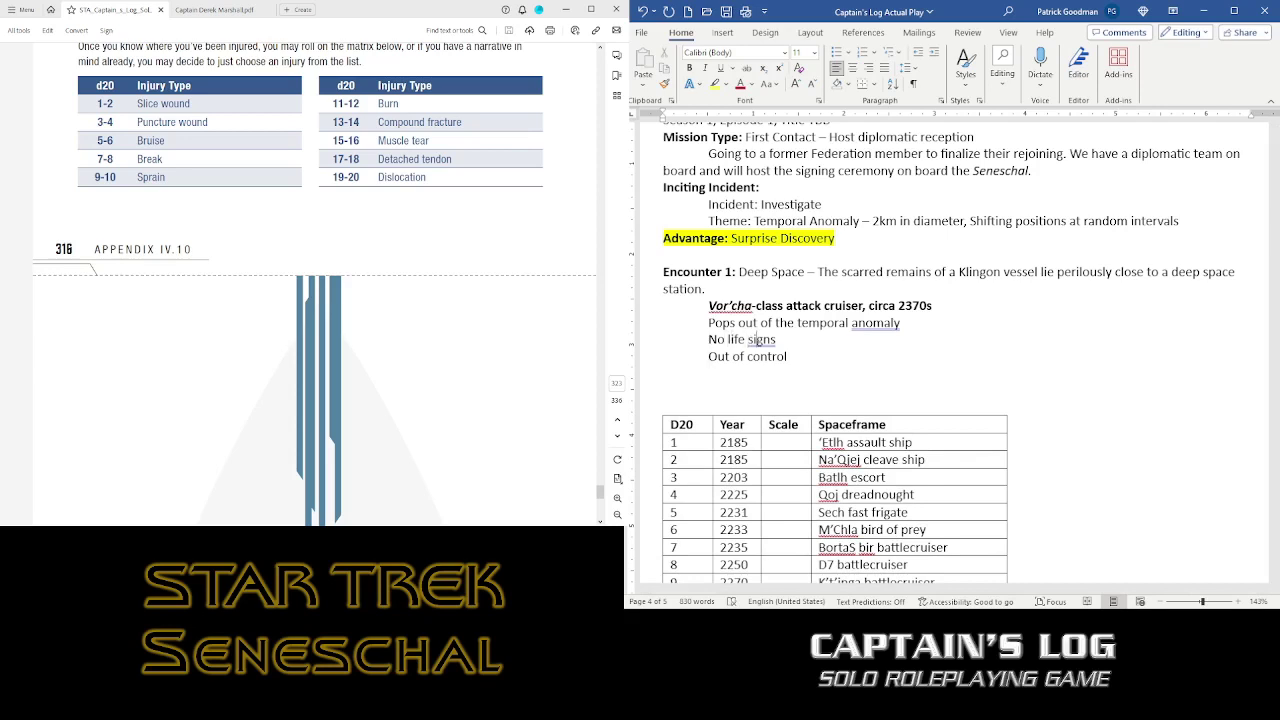
- Extend the "No life signs" line in Encounter 1 with "(highly improbable chance of survivors, rolled a 4)"
{"action": "type", "text": "(highly improbable,"}
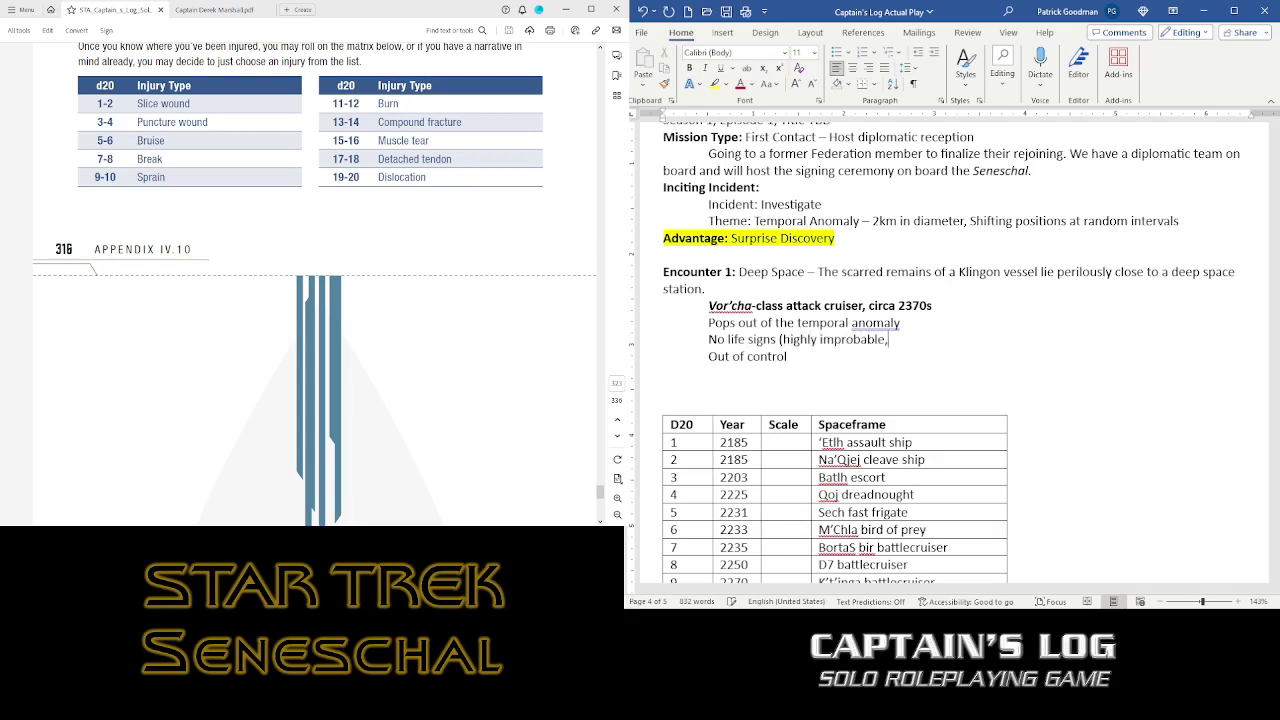
{"action": "type", "text": " rolled a 4"}
{"action": "left_click", "coordinate": [911, 339]}
{"action": "type", "text": "chance of survive"}
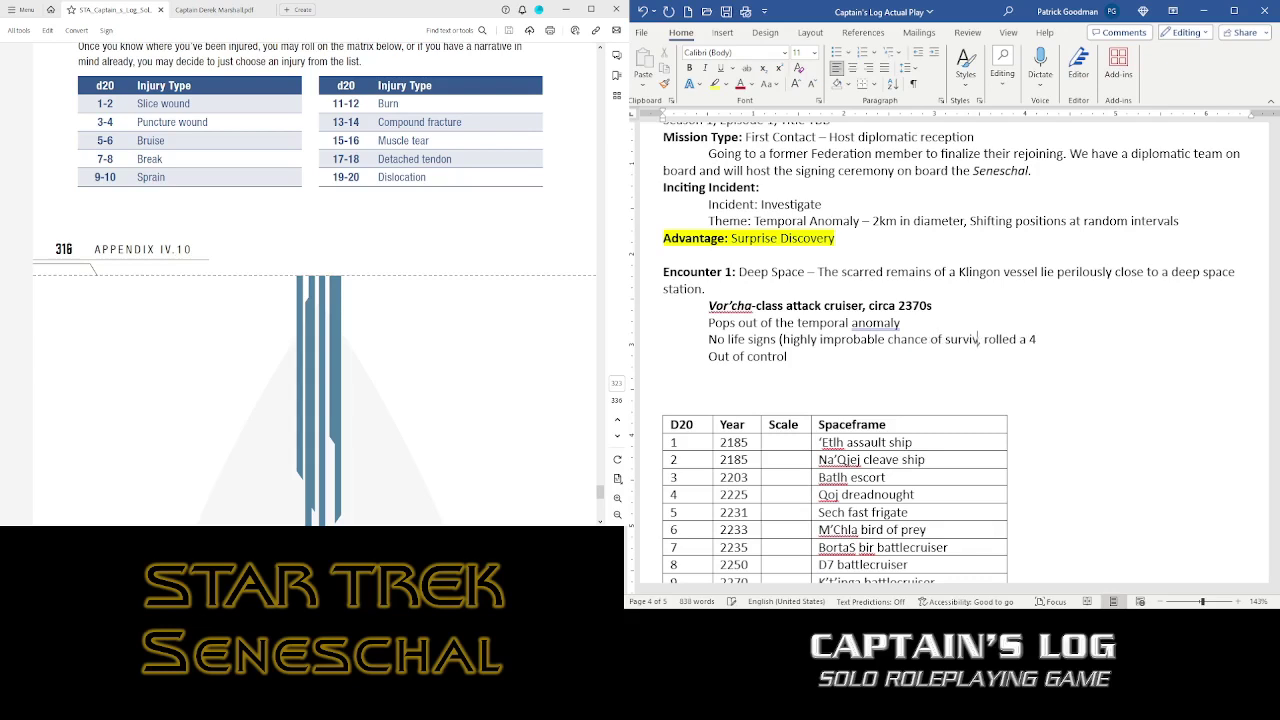
{"action": "key", "text": "BackSpace"}
{"action": "type", "text": "a"}
{"action": "type", "text": "rs"}
{"action": "key", "text": "Right"}
{"action": "left_click", "coordinate": [1047, 339]}
{"action": "key", "text": "Delete"}
{"action": "type", "text": "4)"}
- Extend the "Out of control" line with "(probable chance out of control, rolled 14)"
{"action": "key", "text": "Down"}
{"action": "type", "text": "(probabl"}
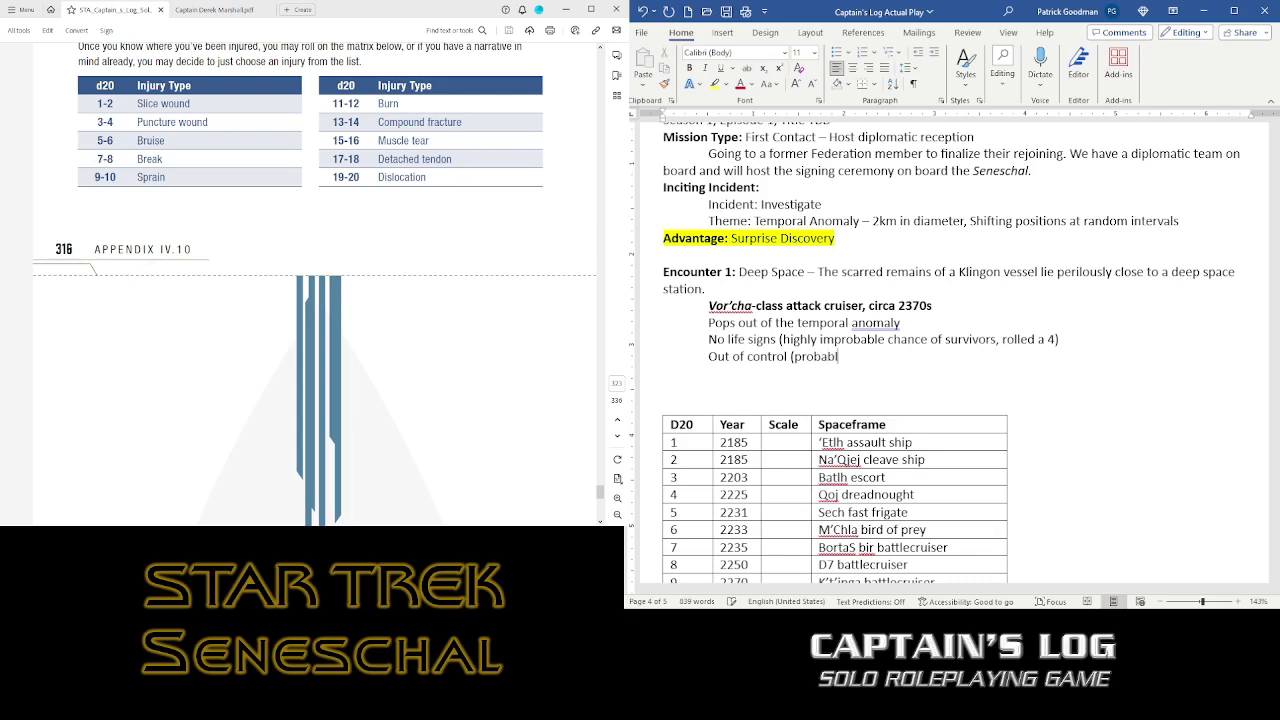
{"action": "type", "text": "e chance out of control, rol"}
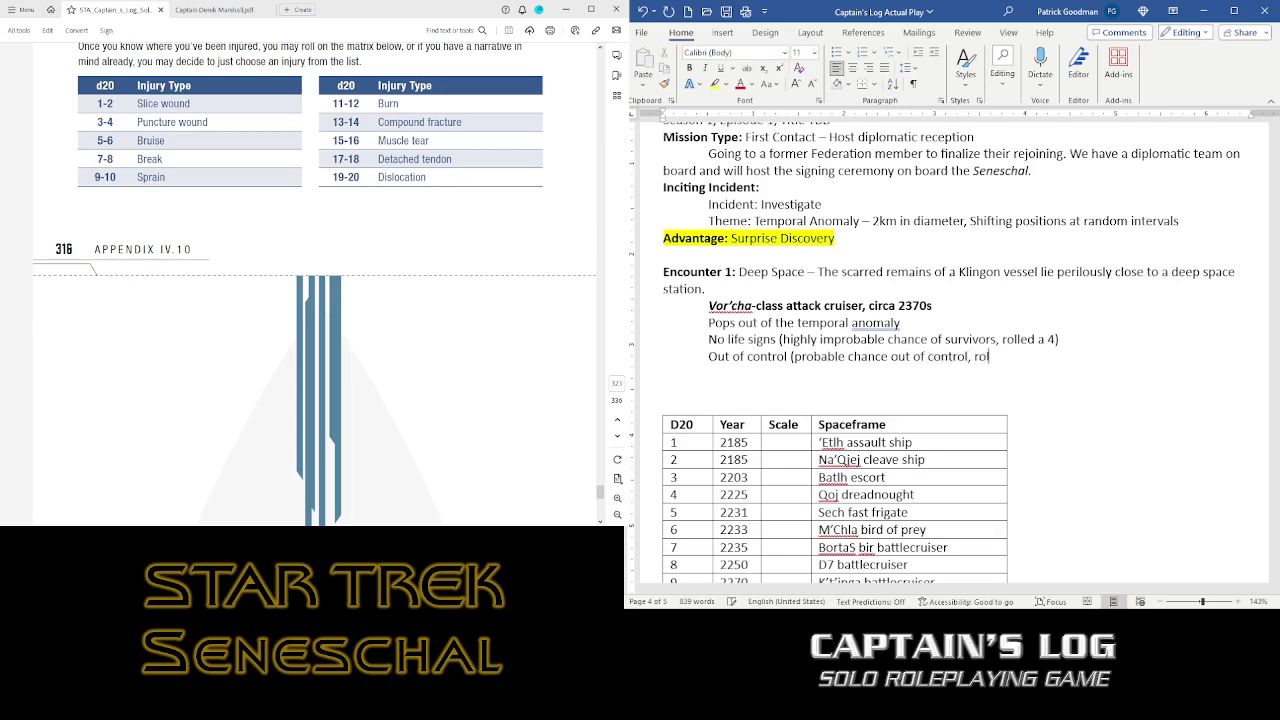
{"action": "type", "text": "led 14)"}
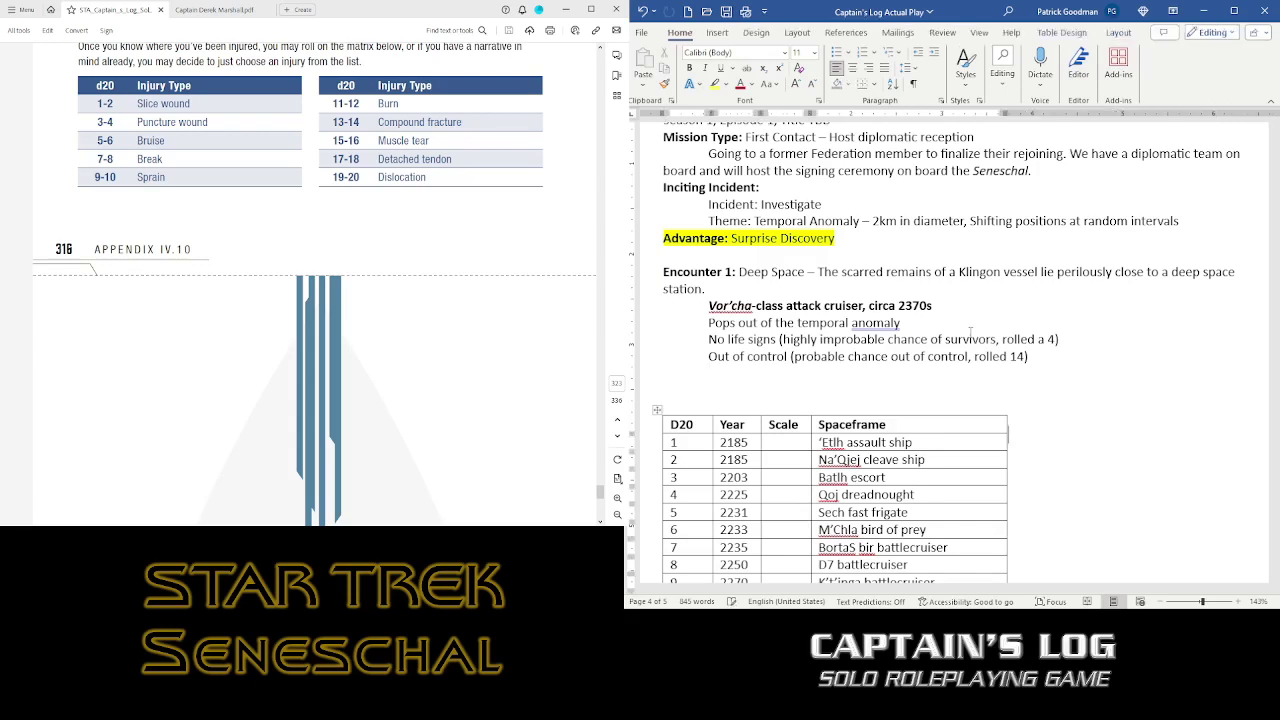
- Add the line "Station will contact Seneschal once it comes out of warp" below the out-of-control note and italicize "Seneschal"
{"action": "scroll", "coordinate": [970, 333], "scroll_direction": "down", "scroll_amount": 10}
{"action": "scroll", "coordinate": [970, 333], "scroll_direction": "down", "scroll_amount": 5}
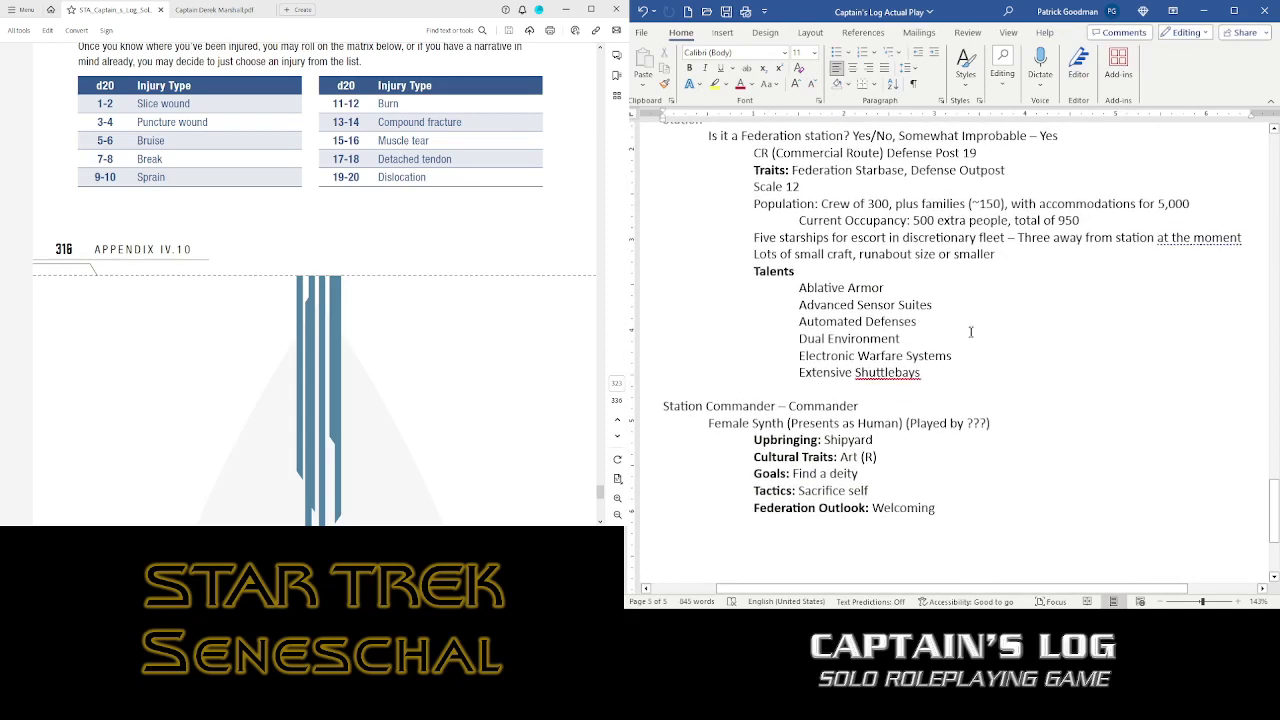
{"action": "scroll", "coordinate": [970, 332], "scroll_direction": "up", "scroll_amount": 15}
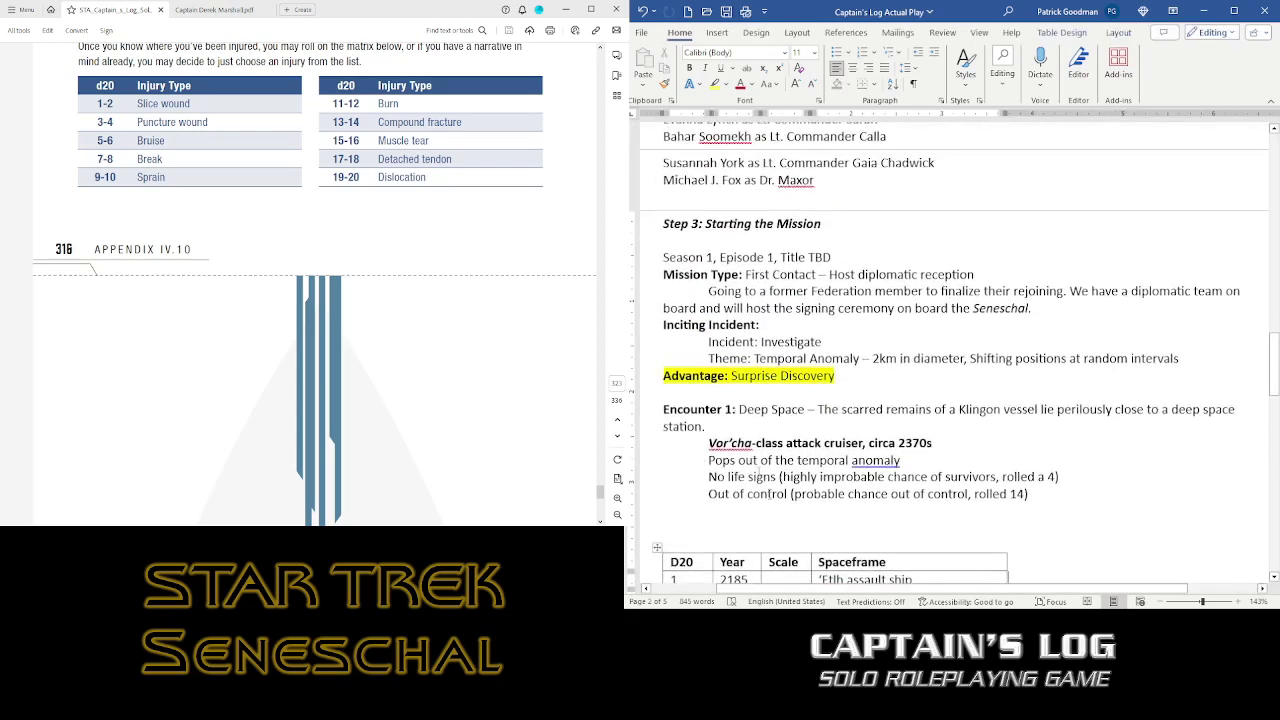
{"action": "left_click", "coordinate": [755, 507]}
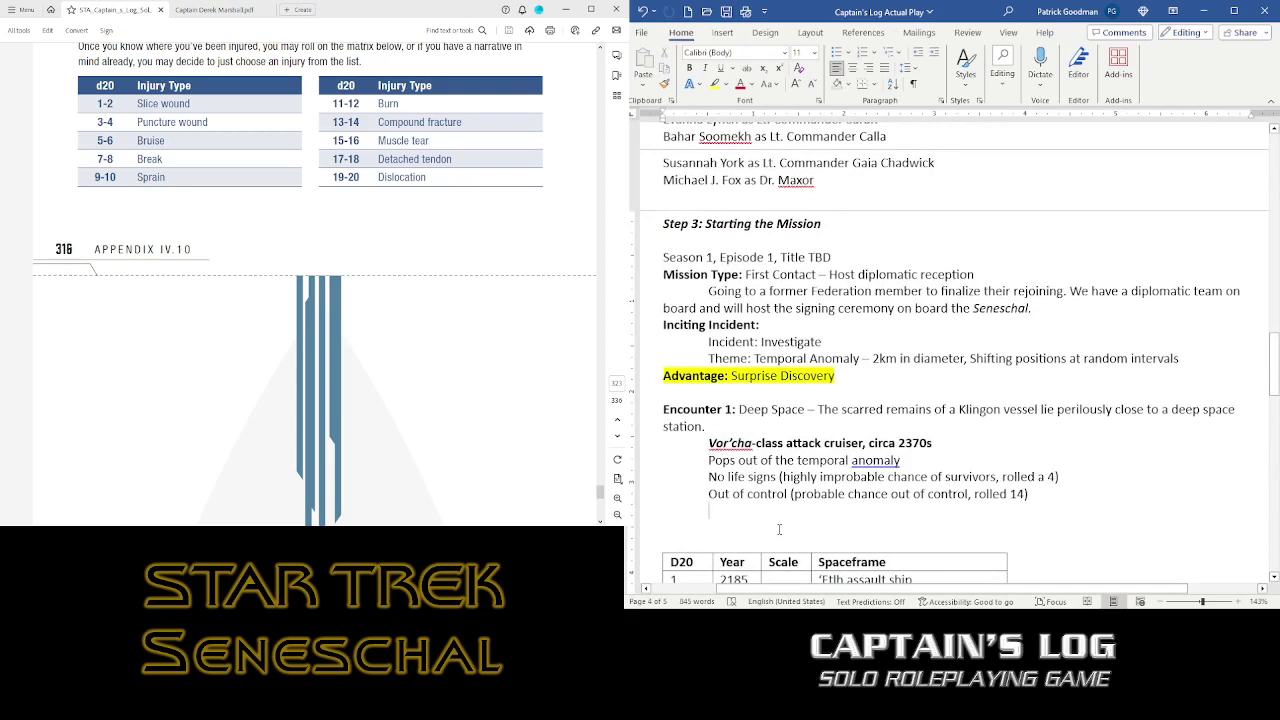
{"action": "type", "text": "Station will "}
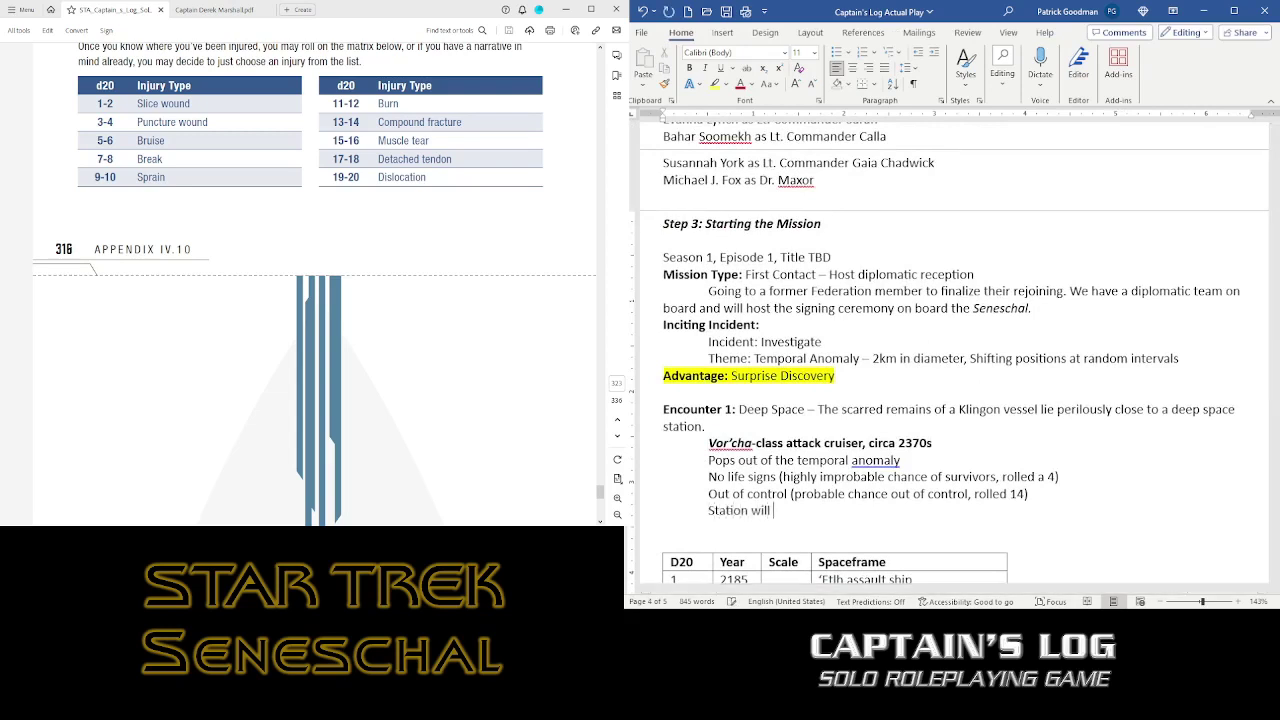
{"action": "type", "text": "contact Seneschal"}
{"action": "type", "text": "once it con"}
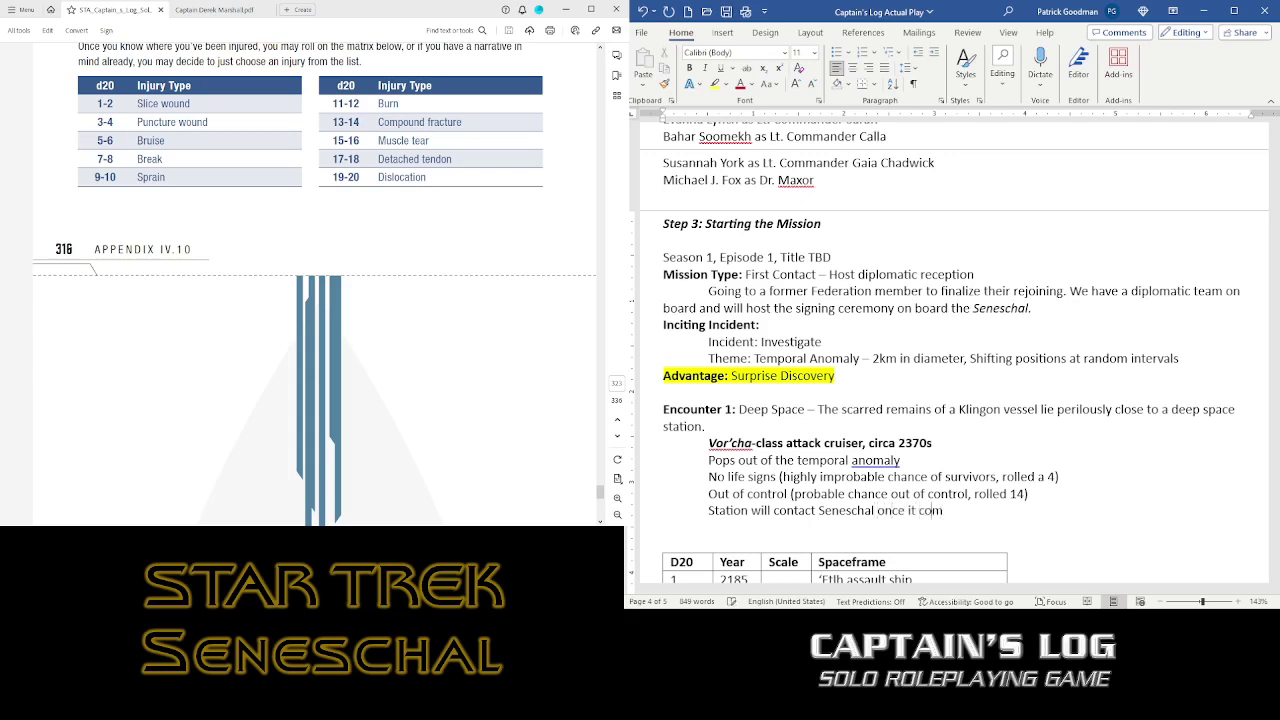
{"action": "type", "text": "es out of warp"}
{"action": "key", "text": "ctrl+shift+Left"}
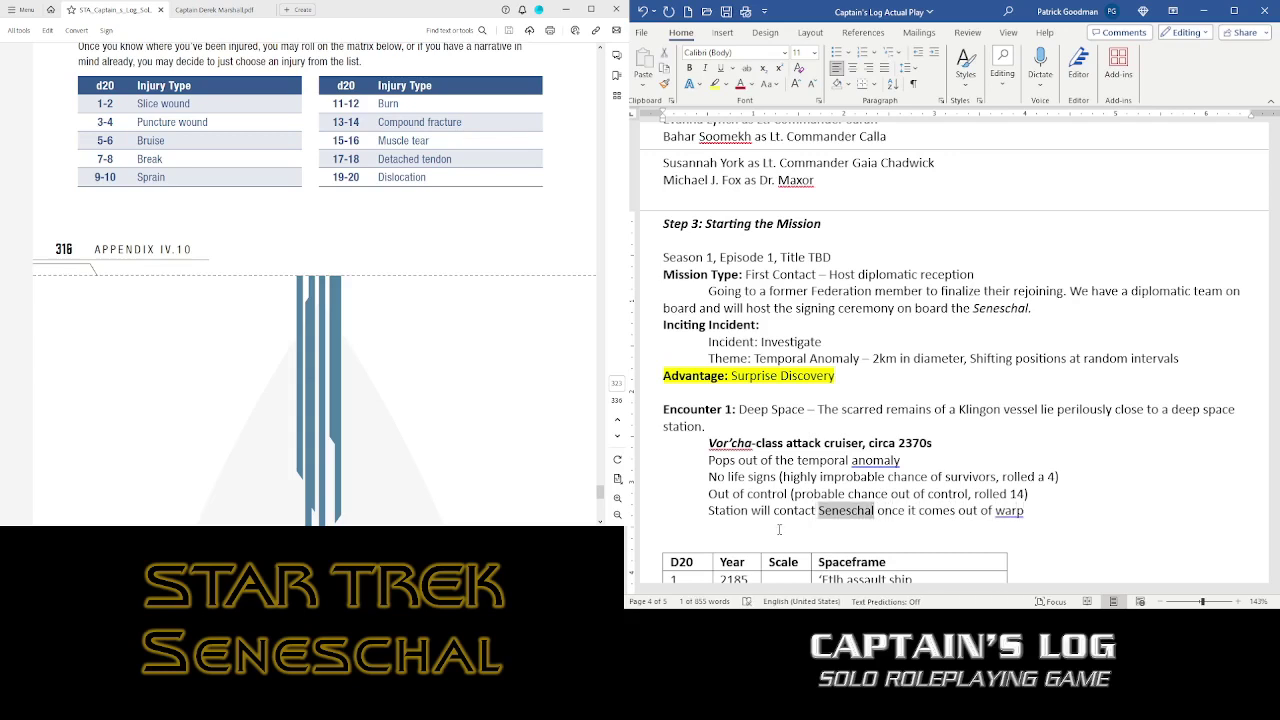
{"action": "key", "text": "ctrl+i"}
{"action": "left_click", "coordinate": [779, 529]}
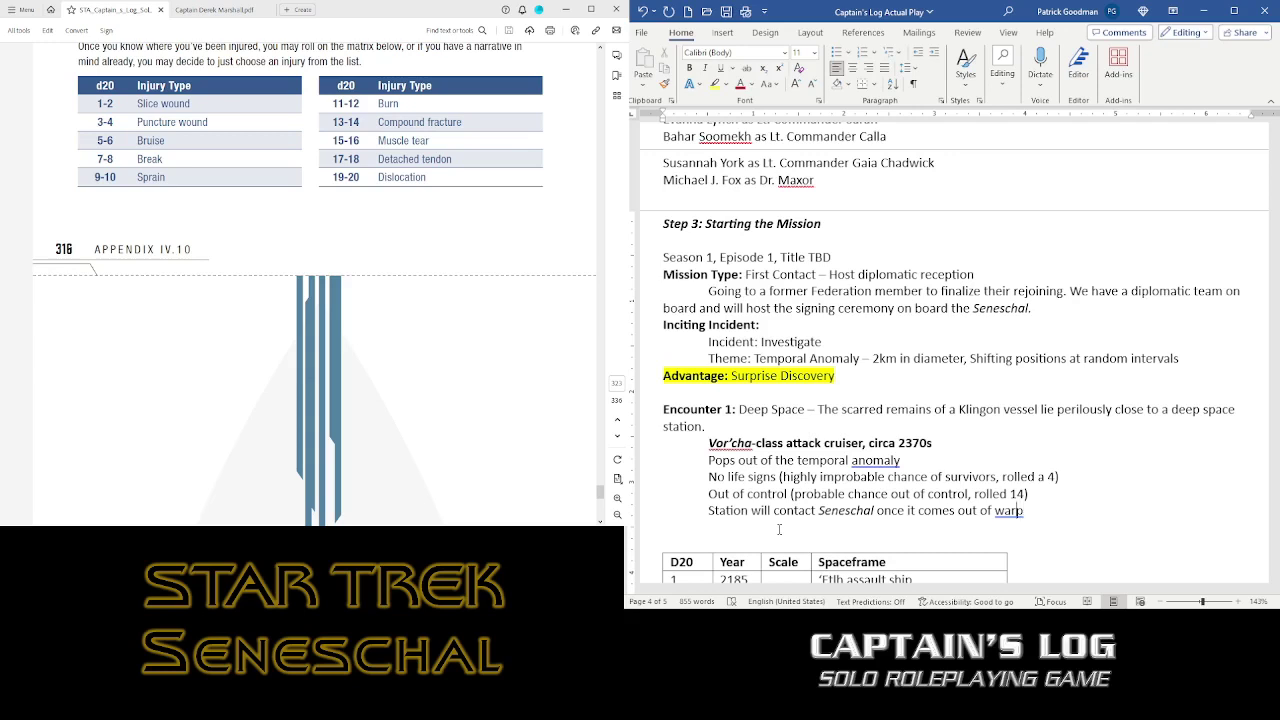
- Insert the line "Scale 5" directly below the Vor'cha-class attack cruiser heading in Encounter 1
{"action": "key", "text": "Up"}
{"action": "key", "text": "Up"}
{"action": "key", "text": "Up"}
{"action": "key", "text": "Up"}
{"action": "key", "text": "Down"}
{"action": "key", "text": "BackSpace"}
{"action": "key", "text": "Return"}
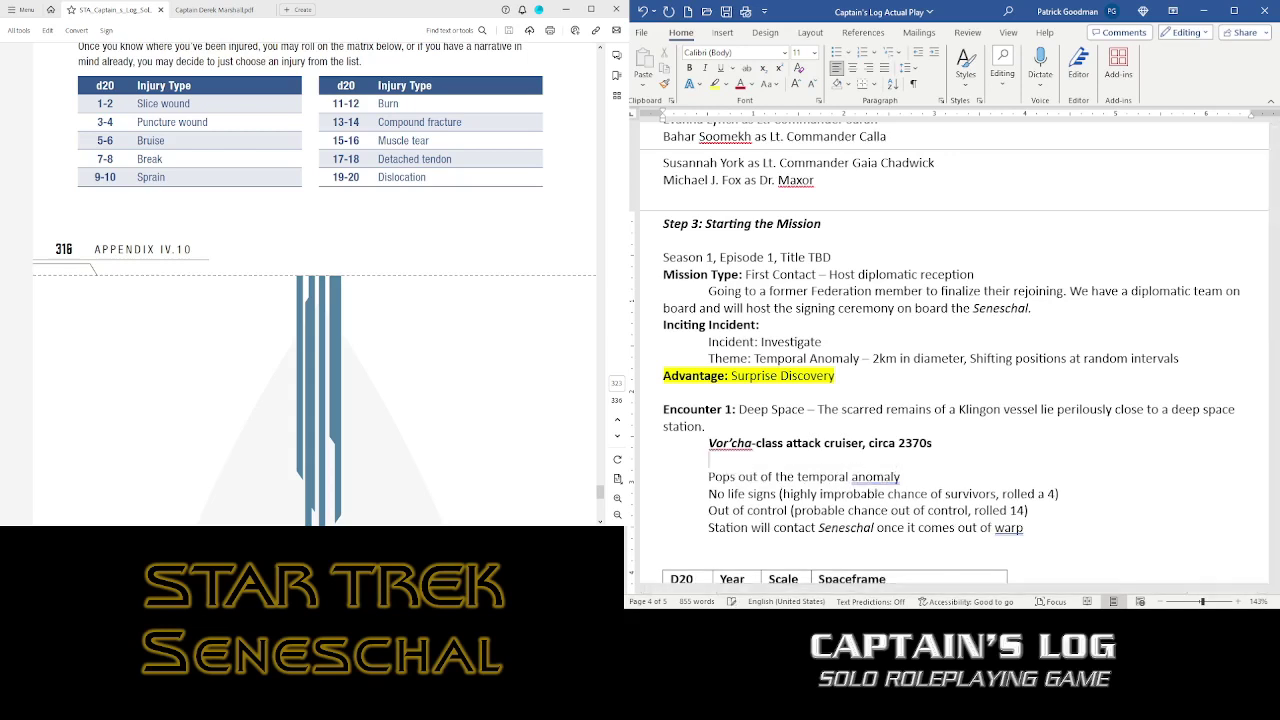
{"action": "type", "text": "Scale 5"}
- Add the line "Escort vessels, scale 3" below the five escort starships in the Station details
{"action": "scroll", "coordinate": [761, 400], "scroll_direction": "down", "scroll_amount": 4}
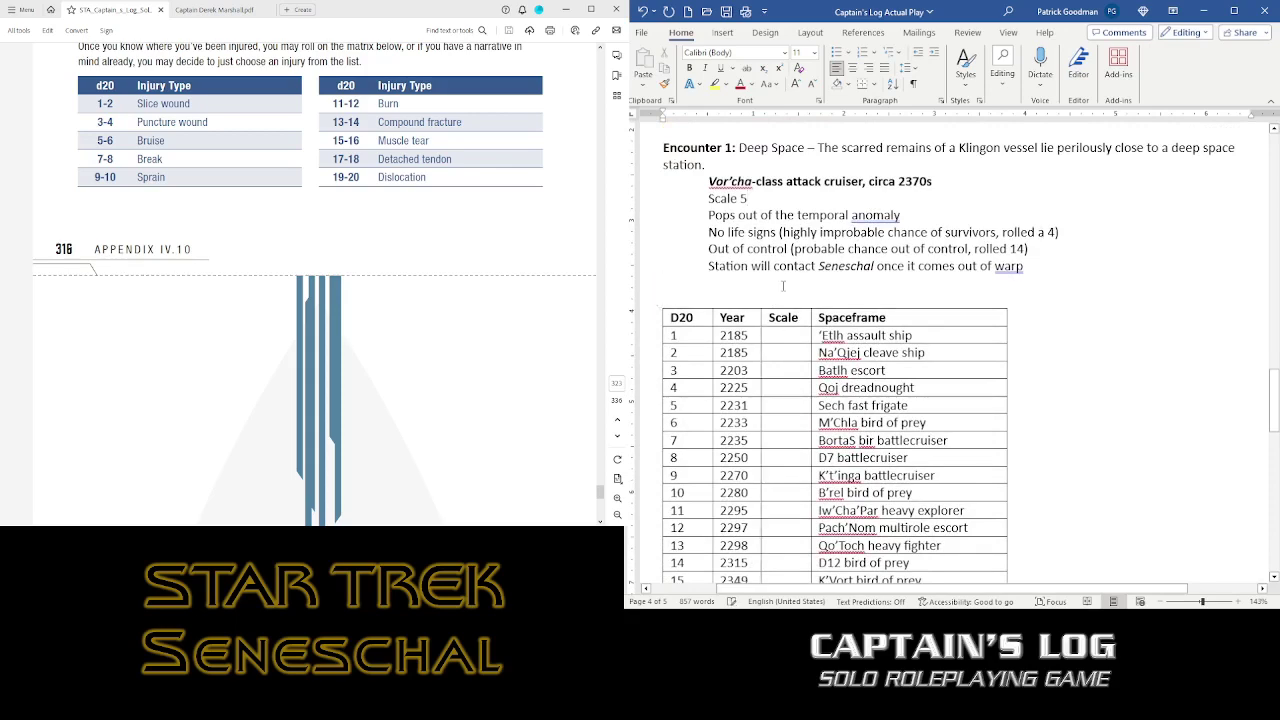
{"action": "scroll", "coordinate": [783, 286], "scroll_direction": "down", "scroll_amount": 10}
{"action": "scroll", "coordinate": [770, 366], "scroll_direction": "down", "scroll_amount": 6}
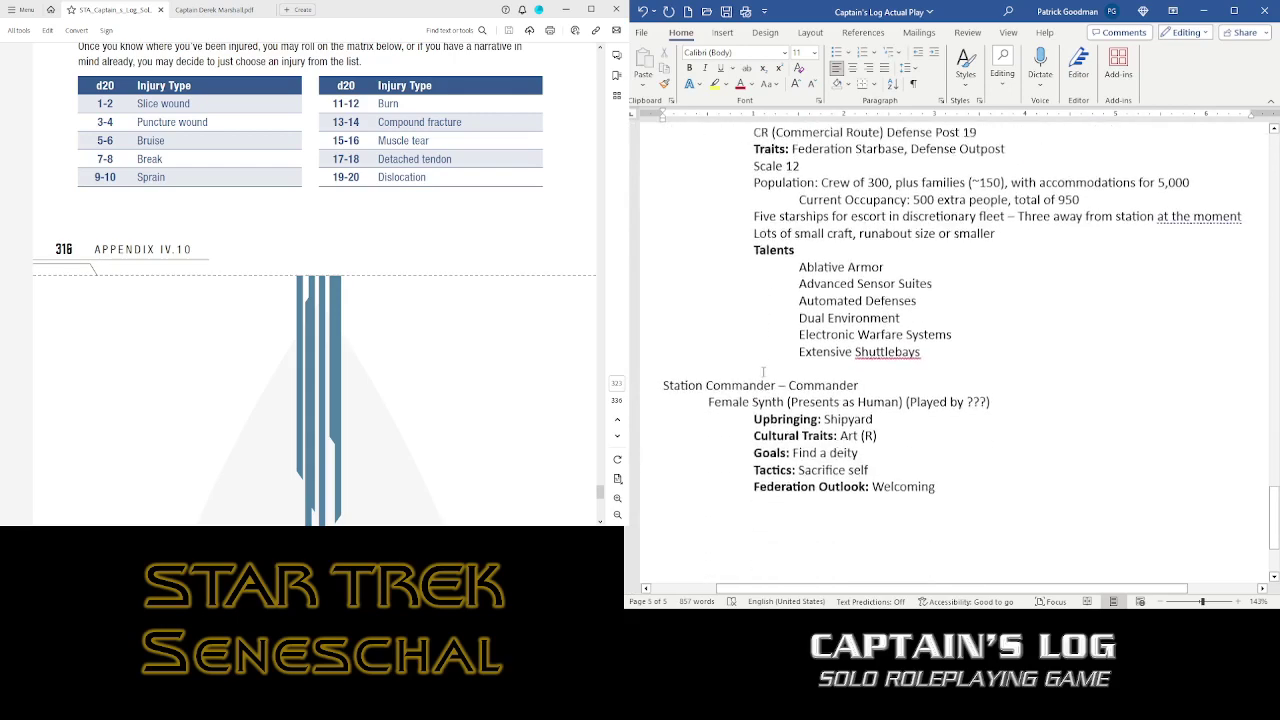
{"action": "scroll", "coordinate": [767, 371], "scroll_direction": "up", "scroll_amount": 4}
{"action": "scroll", "coordinate": [767, 371], "scroll_direction": "up", "scroll_amount": 2}
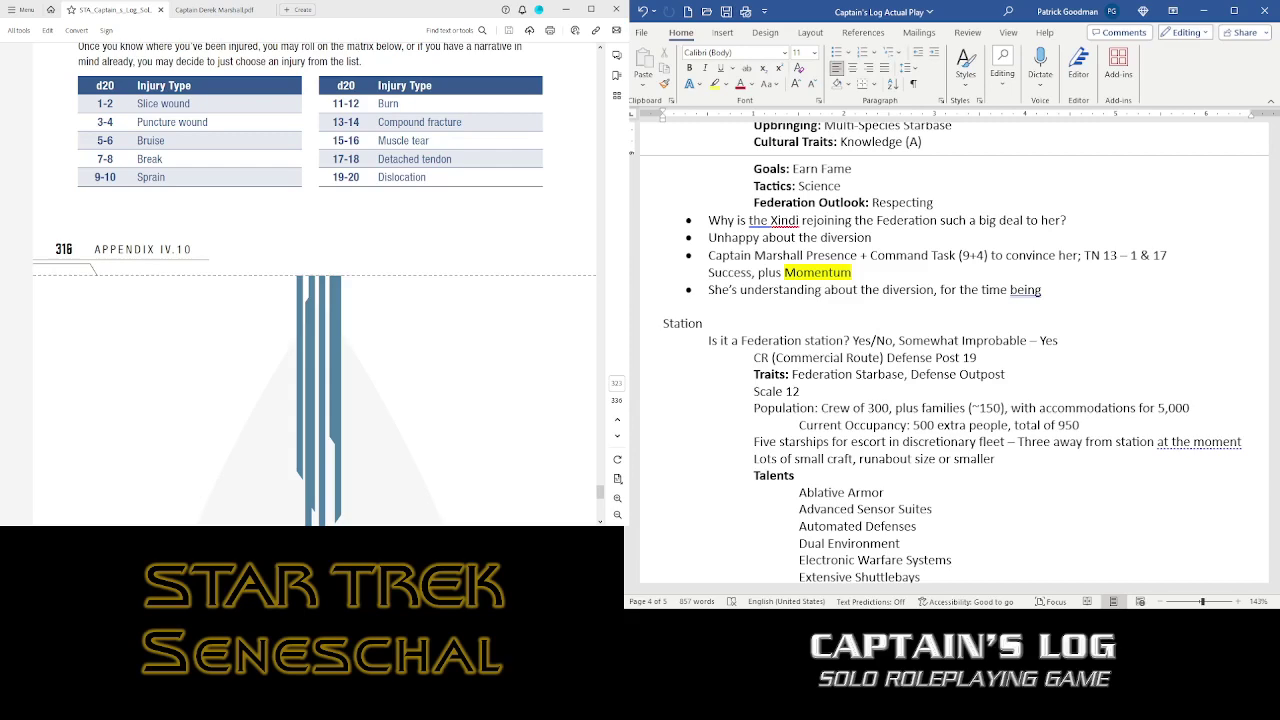
{"action": "scroll", "coordinate": [1170, 310], "scroll_direction": "down", "scroll_amount": 3}
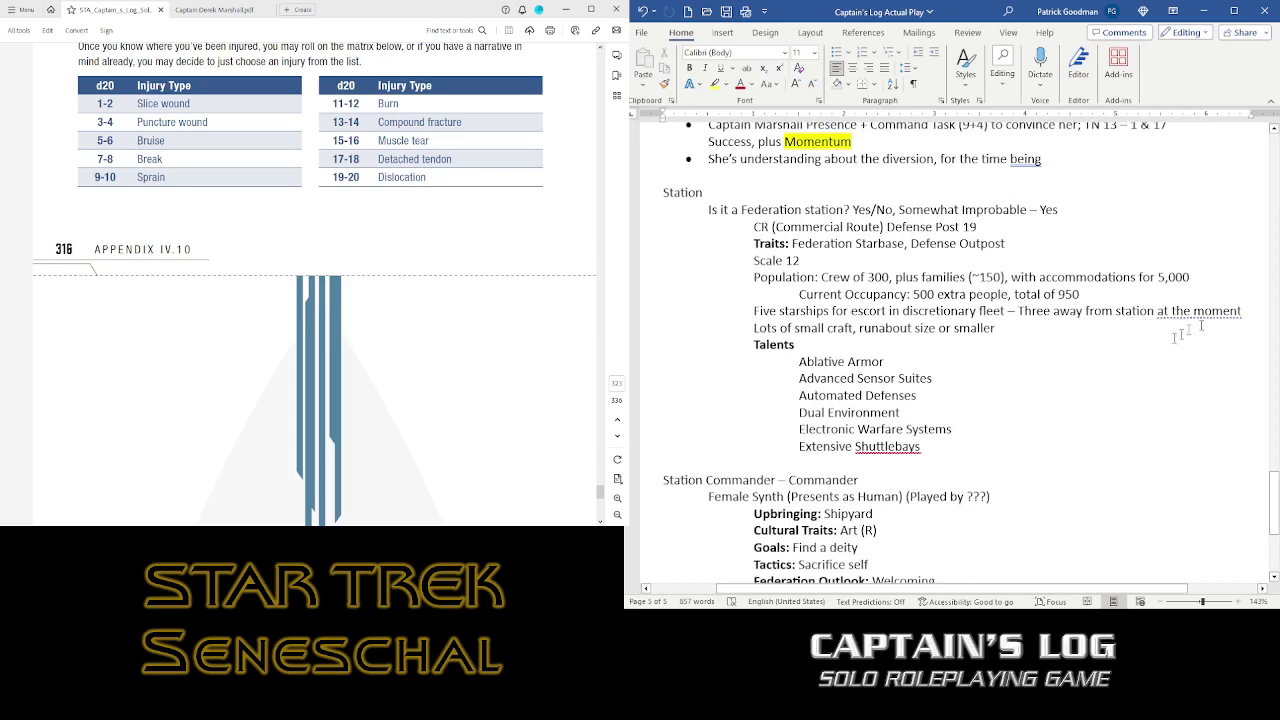
{"action": "left_click", "coordinate": [1252, 317]}
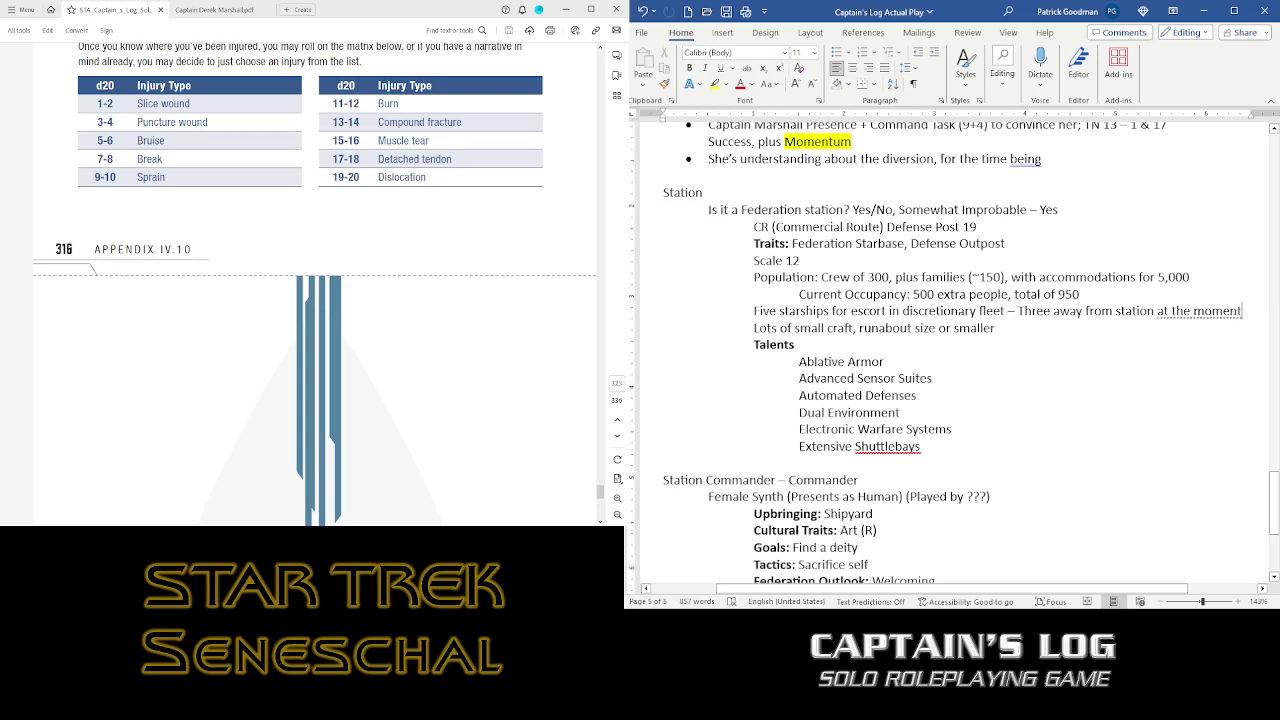
{"action": "key", "text": "Return"}
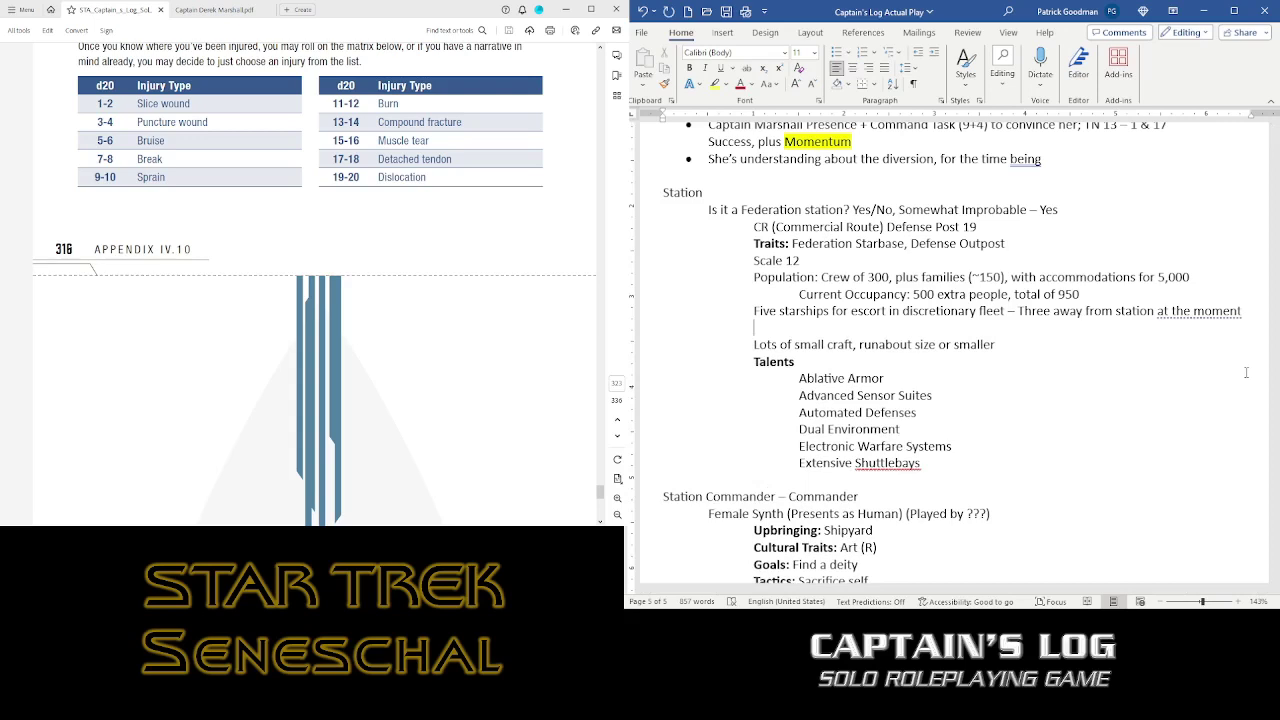
{"action": "type", "text": "Escort vessels, scale 3"}
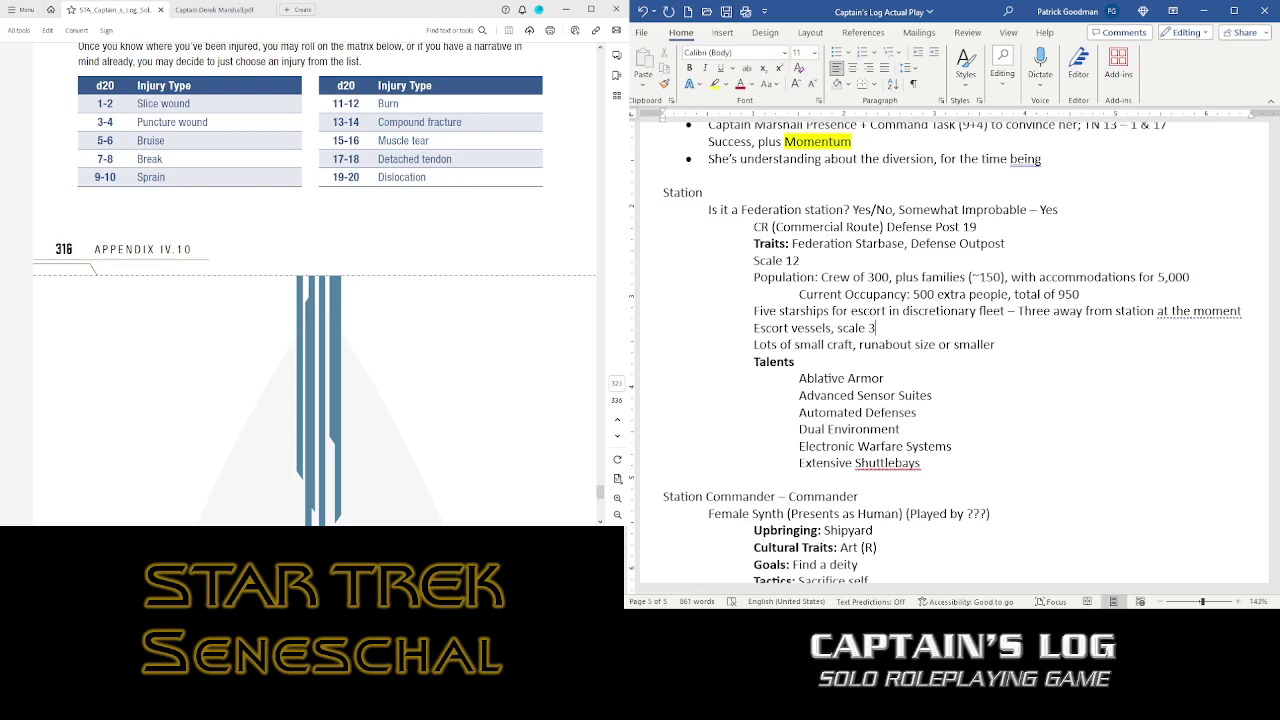
- Indent the "Escort vessels, scale 3" line one level beneath the five starships line
{"action": "key", "text": "Left"}
{"action": "key", "text": "Left"}
{"action": "key", "text": "Left"}
{"action": "key", "text": "Left"}
{"action": "key", "text": "Left"}
{"action": "key", "text": "Left"}
{"action": "key", "text": "Left"}
{"action": "key", "text": "Left"}
{"action": "key", "text": "Left"}
{"action": "key", "text": "Left"}
{"action": "key", "text": "Left"}
{"action": "key", "text": "Left"}
{"action": "key", "text": "Left"}
{"action": "key", "text": "Left"}
{"action": "key", "text": "Left"}
{"action": "key", "text": "Left"}
{"action": "key", "text": "Left"}
{"action": "key", "text": "Left"}
{"action": "key", "text": "Left"}
{"action": "key", "text": "BackSpace"}
{"action": "key", "text": "Tab"}
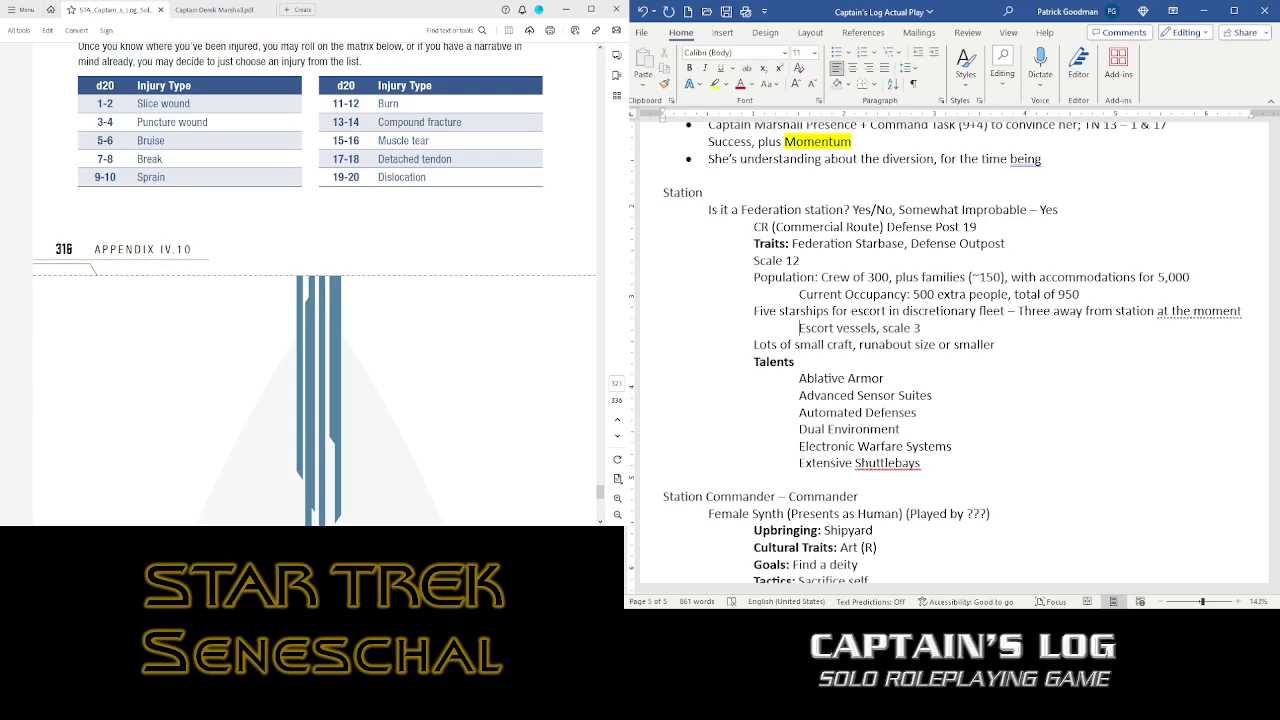
- Consult the U.S.S. Seneschal's starship sheet in the captain's character sheet PDF for its scale, talents, systems and departments
{"action": "scroll", "coordinate": [967, 352], "scroll_direction": "down", "scroll_amount": 3}
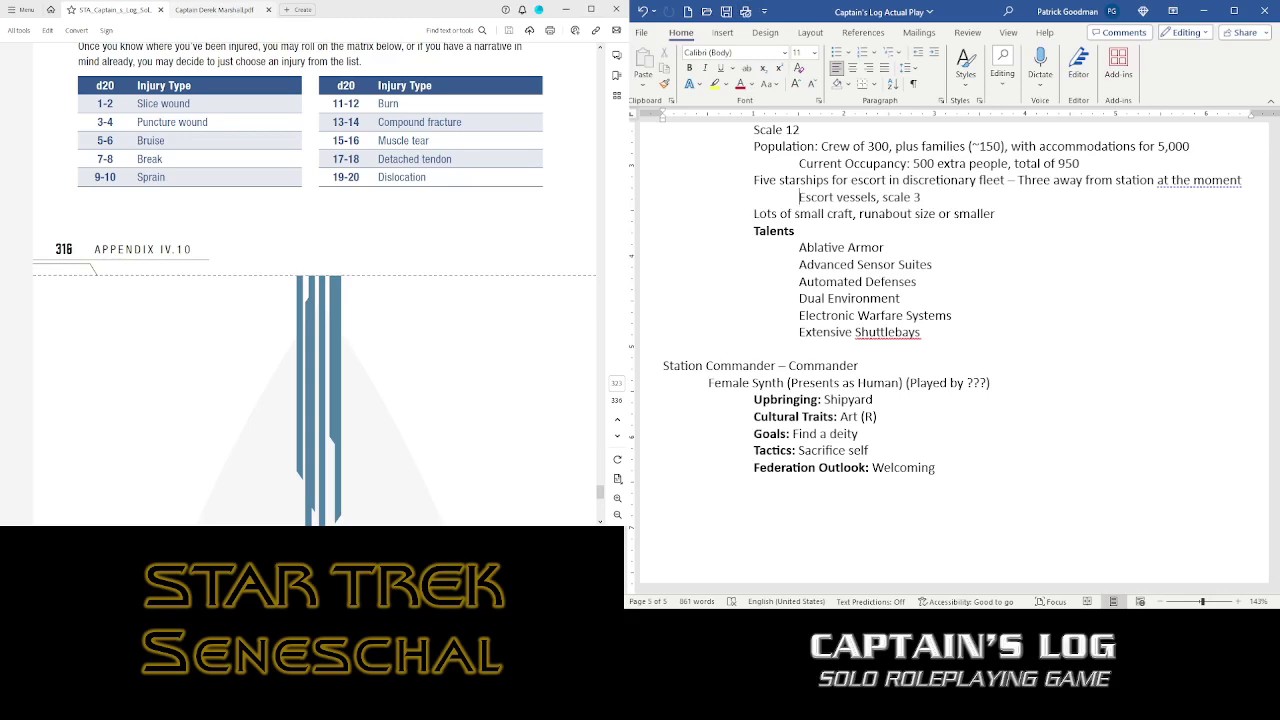
{"action": "left_click", "coordinate": [244, 10]}
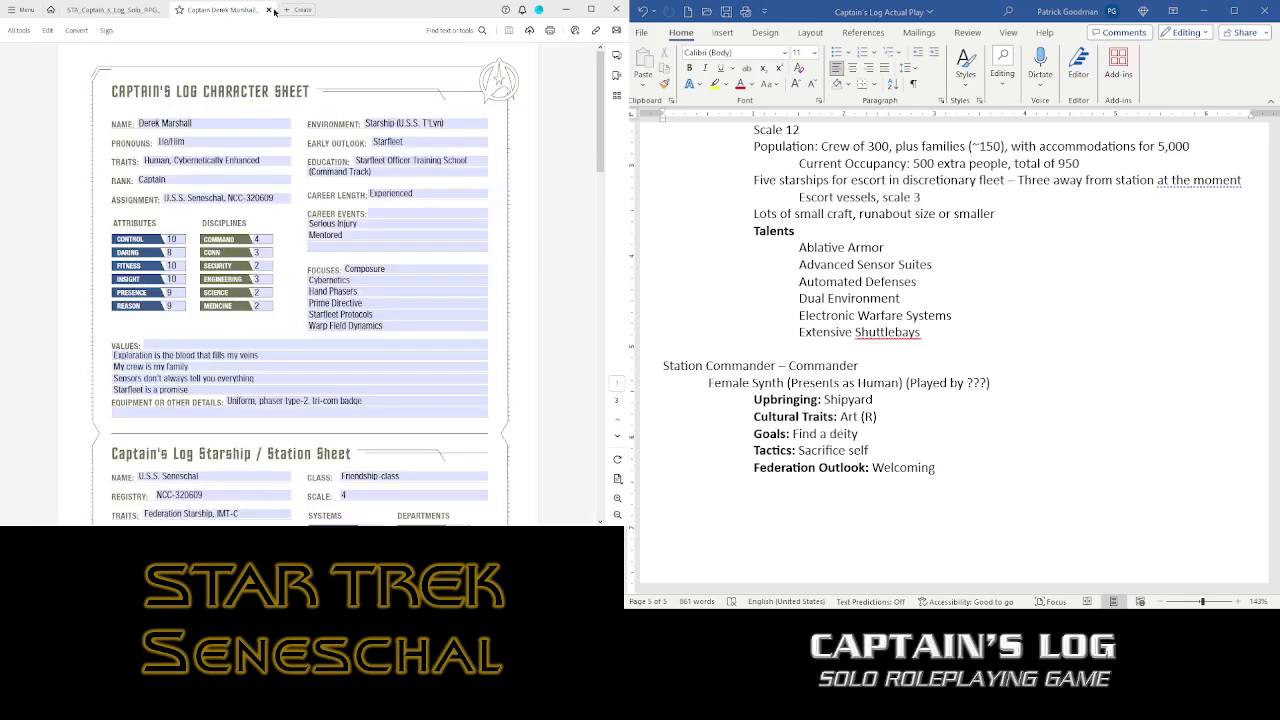
{"action": "scroll", "coordinate": [230, 190], "scroll_direction": "down", "scroll_amount": 10}
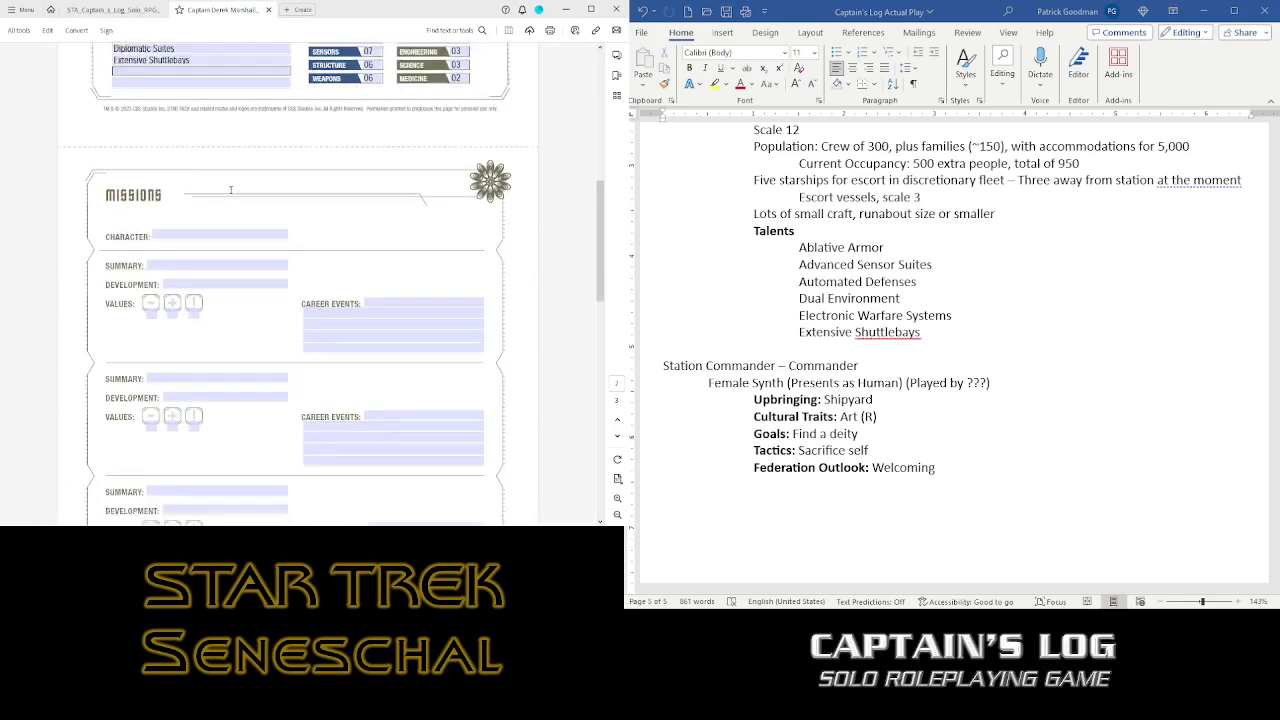
{"action": "scroll", "coordinate": [230, 190], "scroll_direction": "down", "scroll_amount": 1}
{"action": "scroll", "coordinate": [226, 191], "scroll_direction": "up", "scroll_amount": 3}
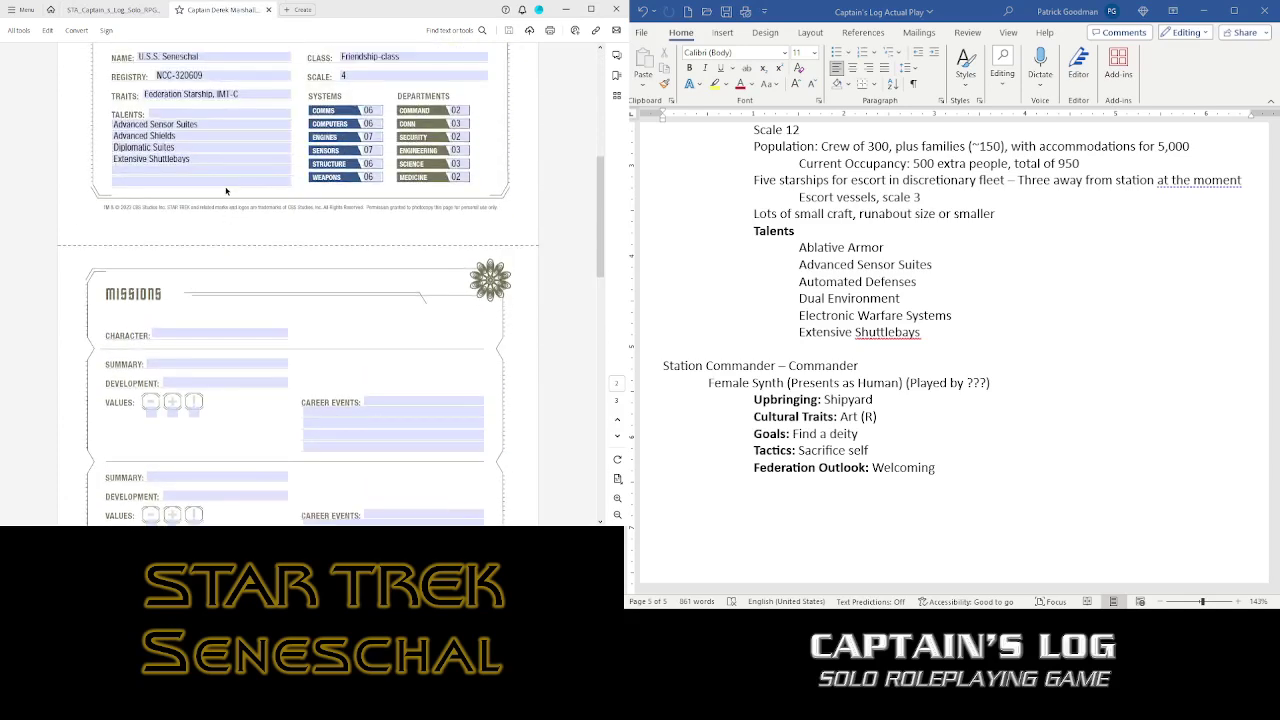
{"action": "scroll", "coordinate": [226, 191], "scroll_direction": "up", "scroll_amount": 1}
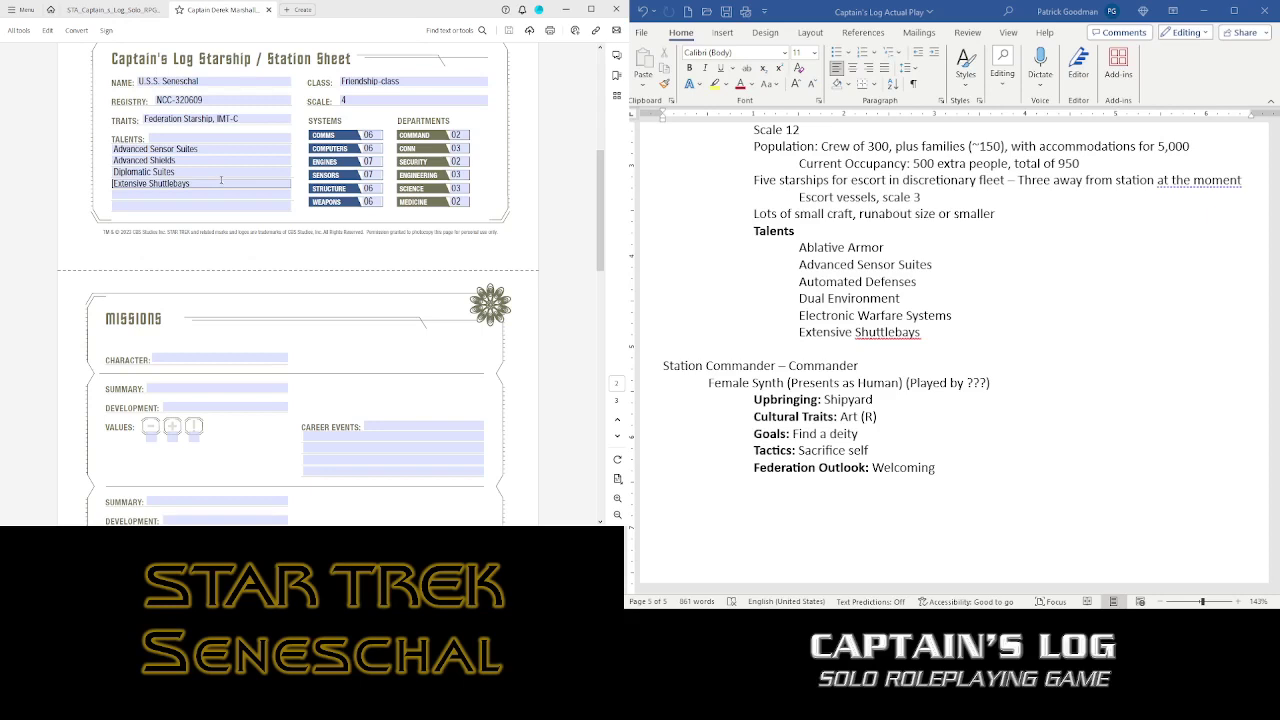
- Look up the ship scales and the Discovery (32nd Century) Era starship rules in the rulebook PDF, and return to the Encounter 1 notes
{"action": "left_click", "coordinate": [130, 9]}
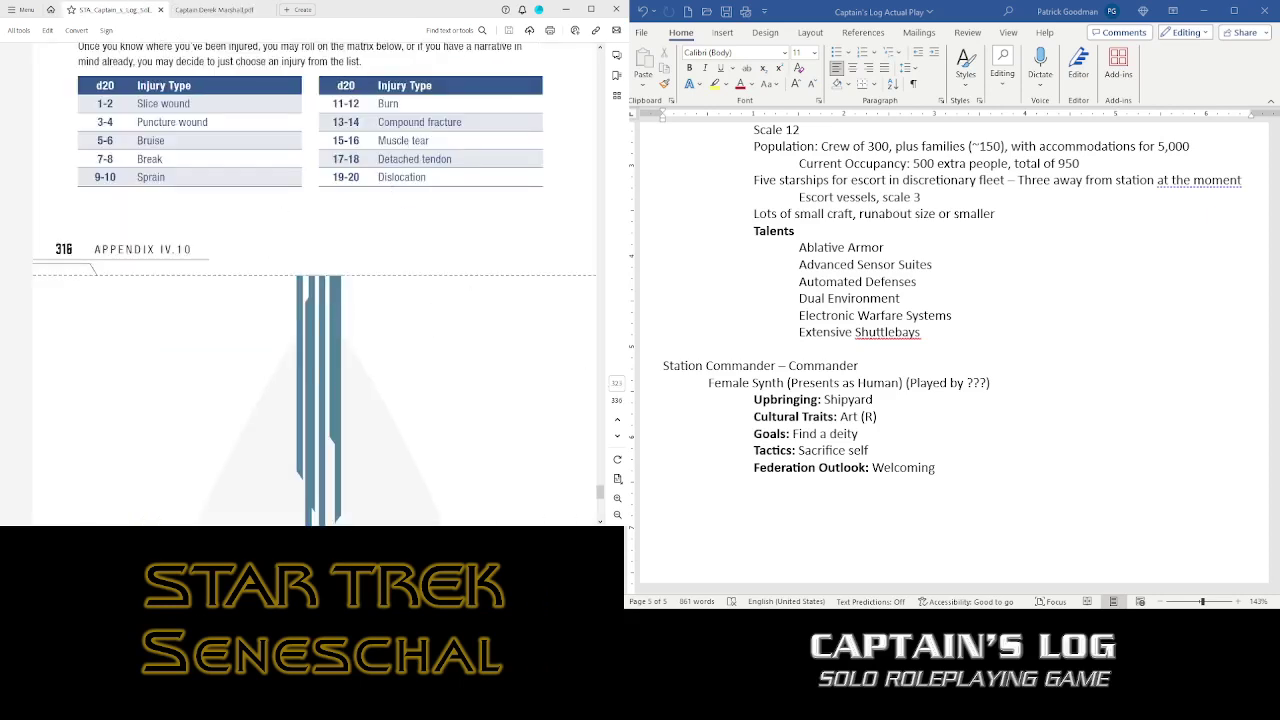
{"action": "left_click", "coordinate": [617, 383]}
{"action": "type", "text": "29"}
{"action": "key", "text": "Return"}
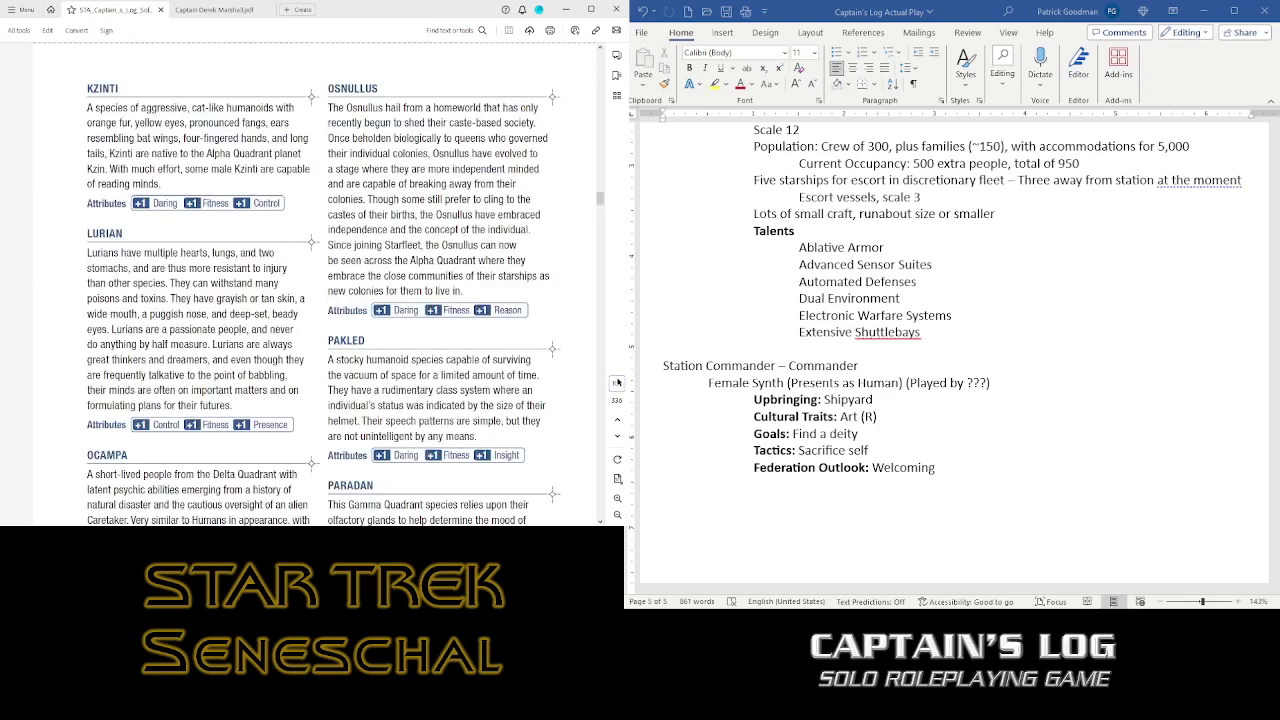
{"action": "key", "text": "Page_Down"}
{"action": "key", "text": "Page_Down"}
{"action": "key", "text": "Page_Down"}
{"action": "key", "text": "Page_Down"}
{"action": "key", "text": "Page_Down"}
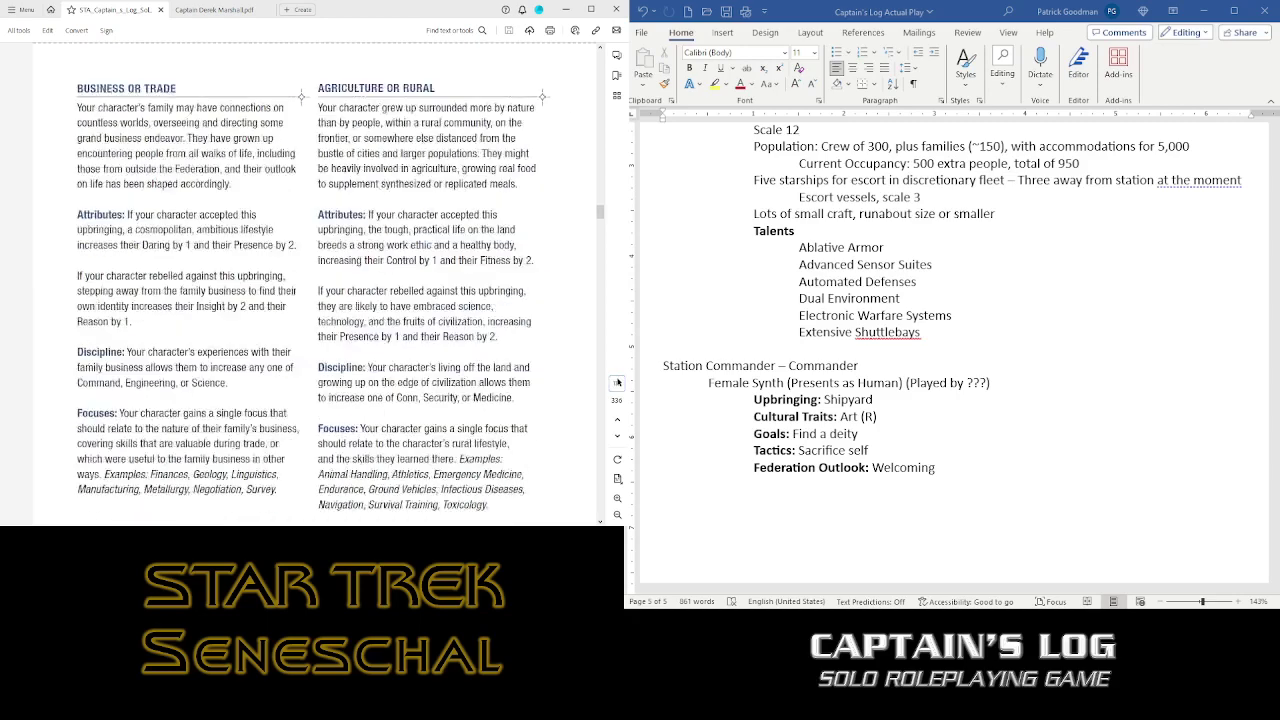
{"action": "key", "text": "Page_Down"}
{"action": "key", "text": "Page_Down"}
{"action": "key", "text": "Page_Down"}
{"action": "key", "text": "Page_Down"}
{"action": "key", "text": "Page_Down"}
{"action": "key", "text": "Page_Down"}
{"action": "key", "text": "Page_Down"}
{"action": "key", "text": "Page_Down"}
{"action": "key", "text": "Page_Down"}
{"action": "key", "text": "Page_Down"}
{"action": "key", "text": "Page_Down"}
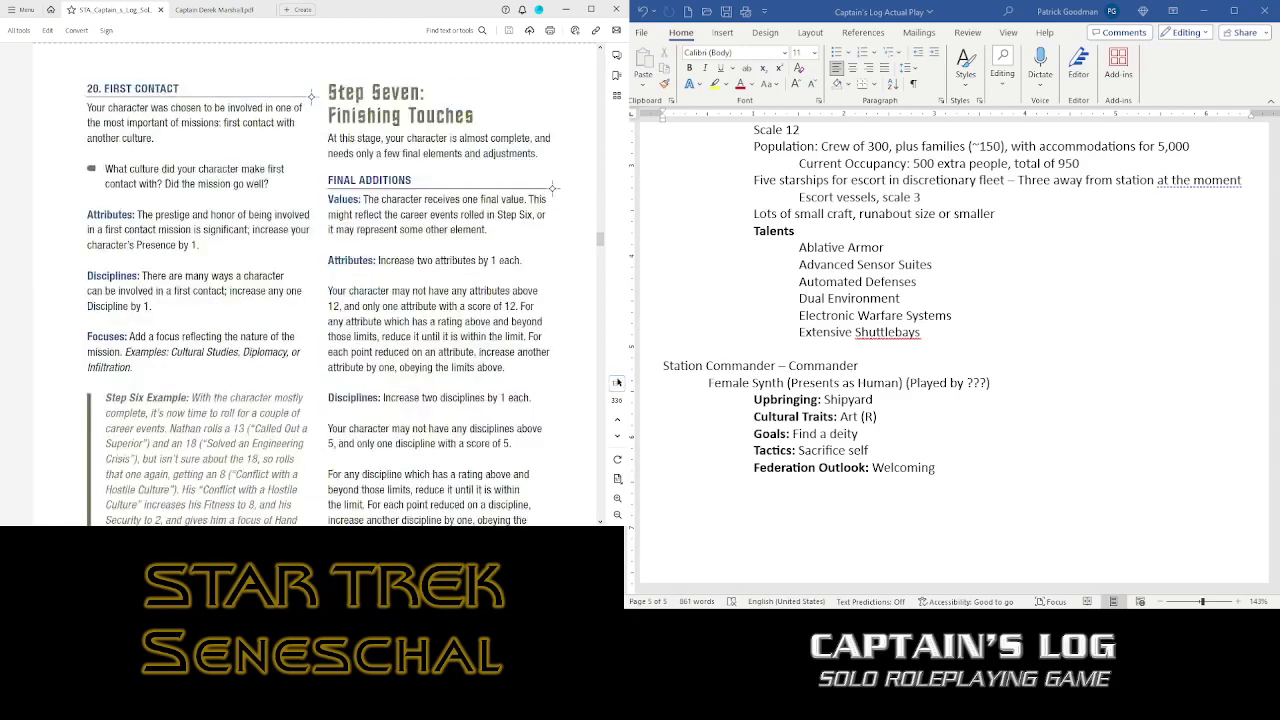
{"action": "key", "text": "Page_Down"}
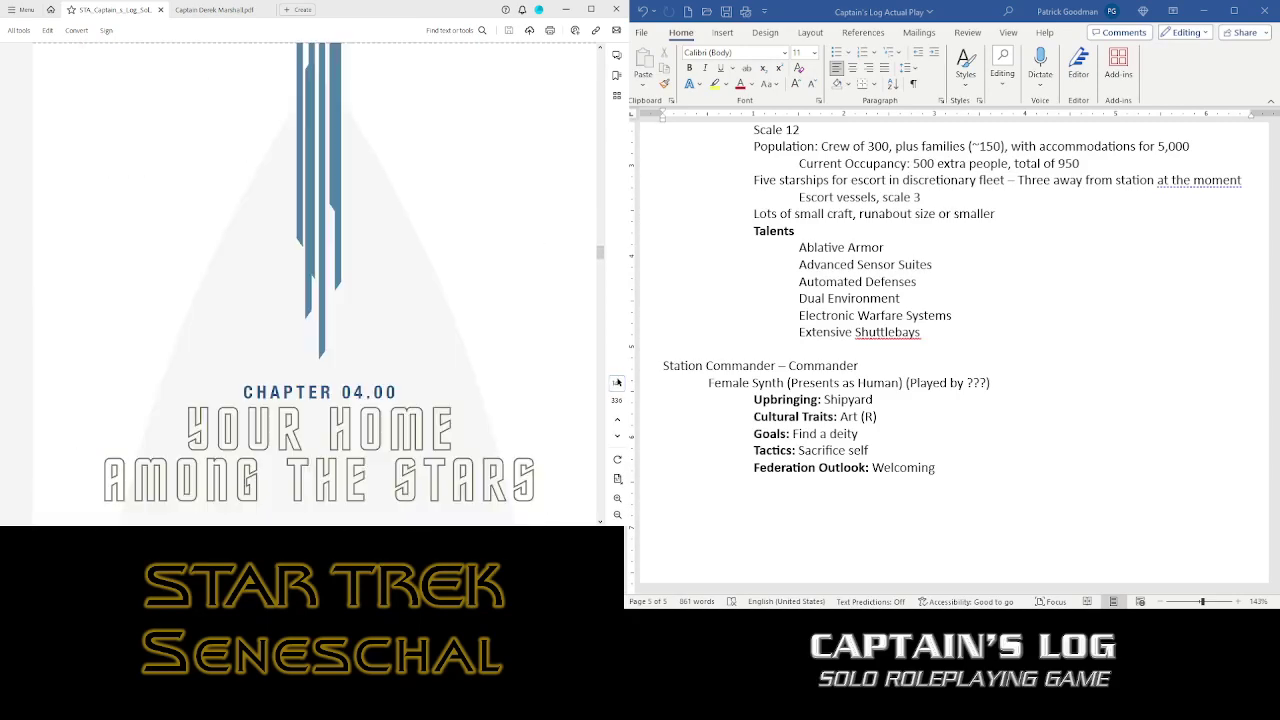
{"action": "key", "text": "Page_Down"}
{"action": "key", "text": "Page_Down"}
{"action": "key", "text": "Page_Down"}
{"action": "key", "text": "Page_Down"}
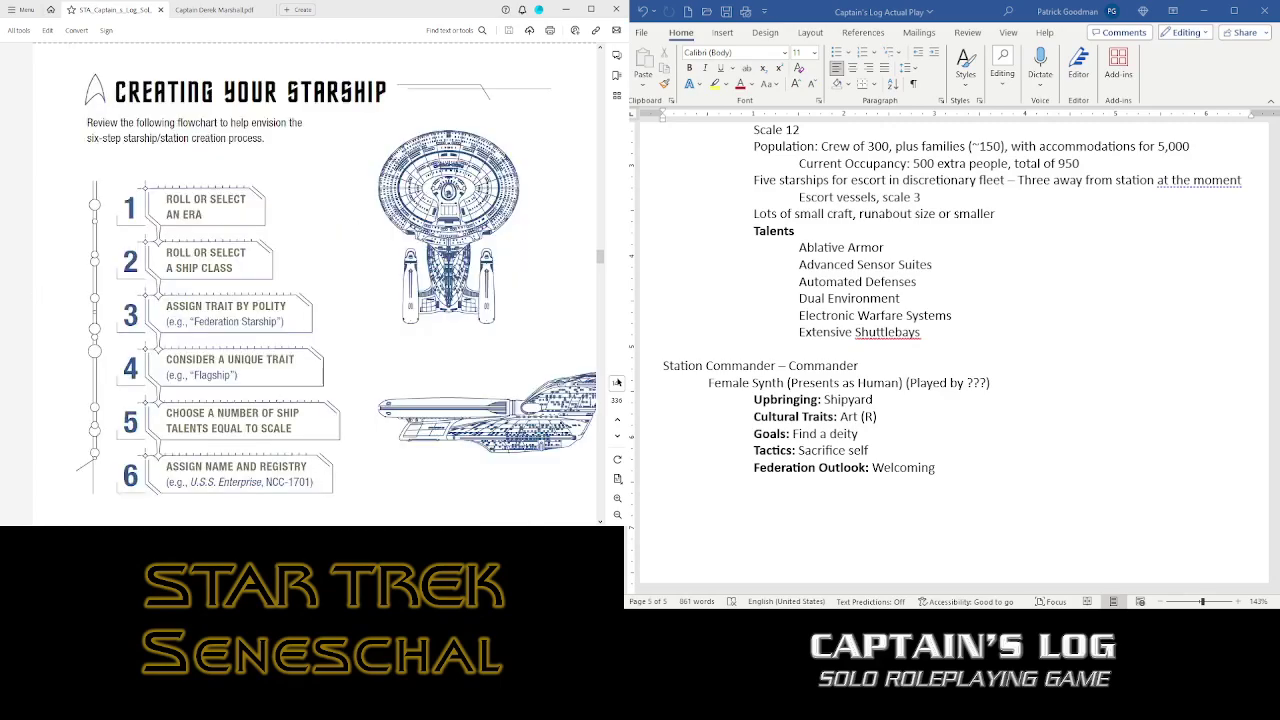
{"action": "key", "text": "Page_Down"}
{"action": "key", "text": "Page_Down"}
{"action": "key", "text": "Page_Down"}
{"action": "key", "text": "Page_Down"}
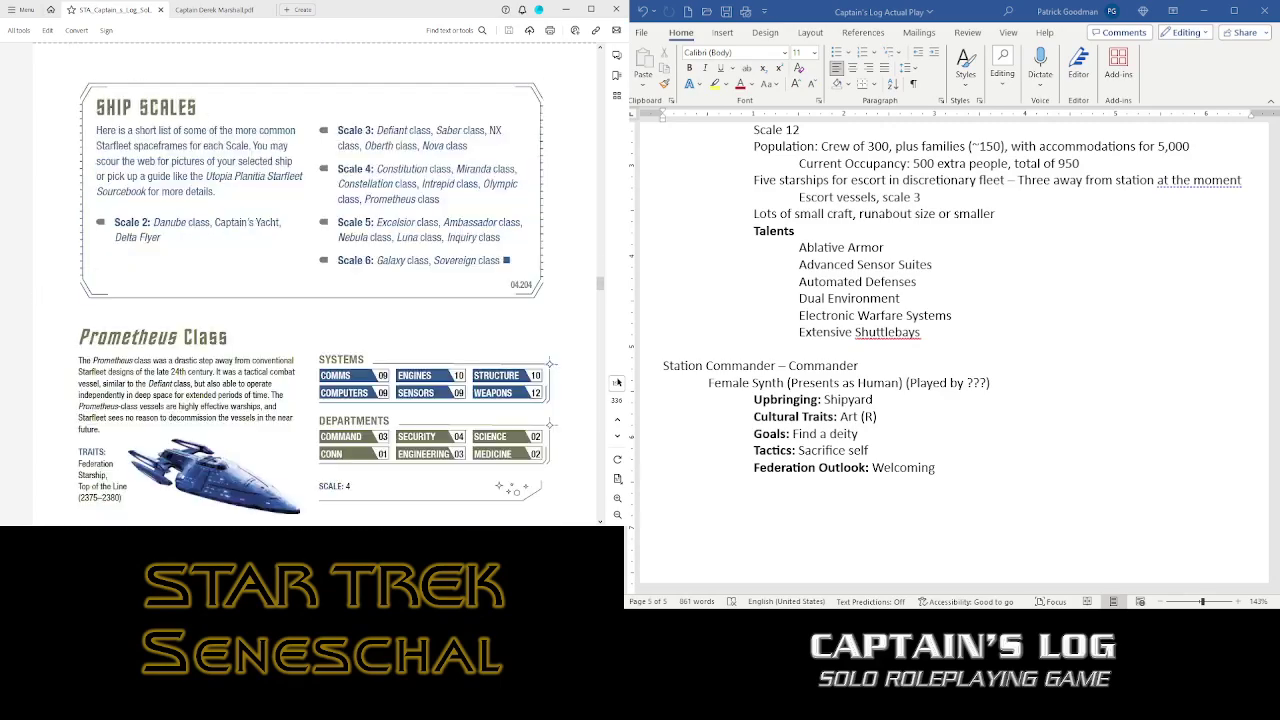
{"action": "key", "text": "Page_Up"}
{"action": "key", "text": "Page_Up"}
{"action": "key", "text": "Page_Up"}
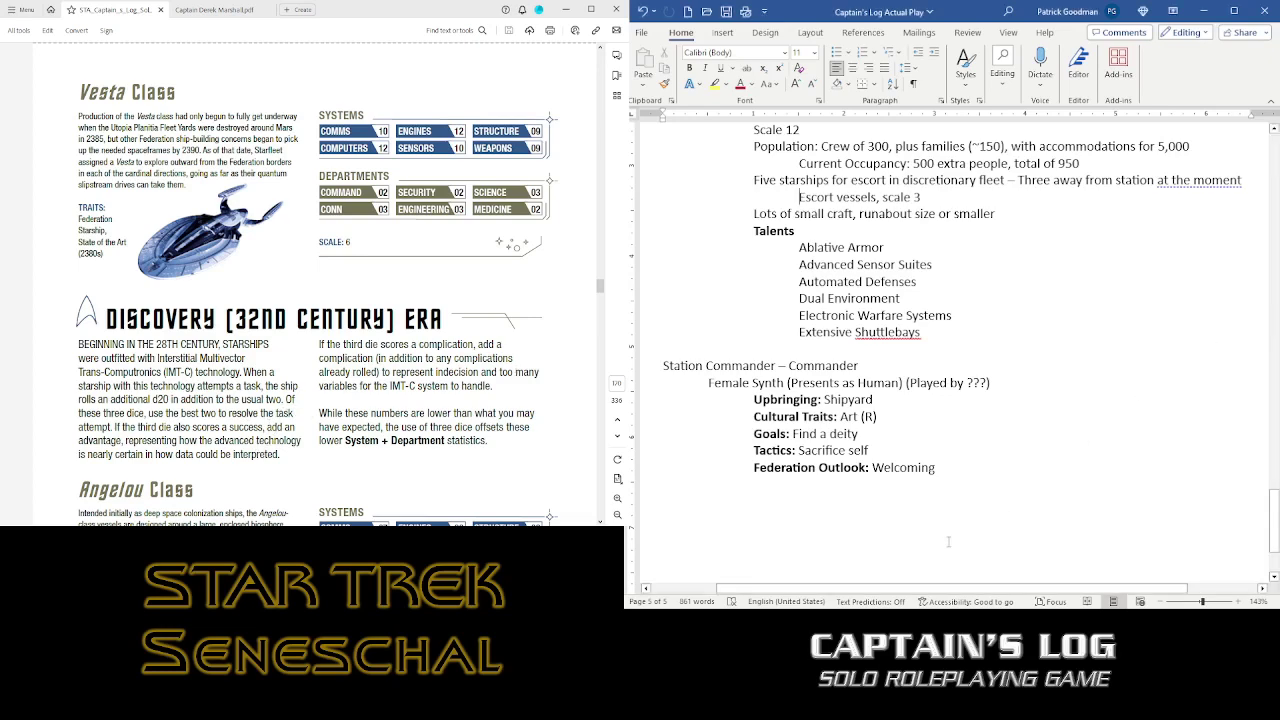
{"action": "scroll", "coordinate": [985, 490], "scroll_direction": "up", "scroll_amount": 20}
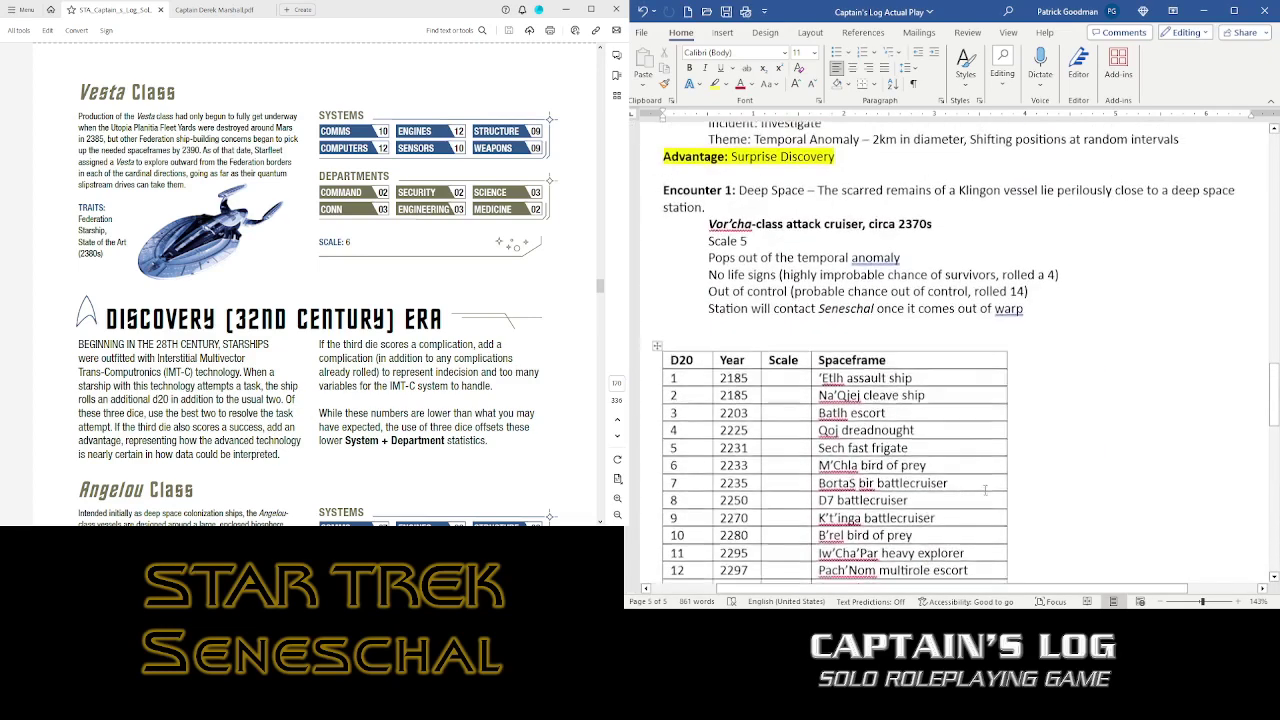
- Add the indented line "Ships will try to tractor the Vor'cha to bring it under control" below the station contact line in Encounter 1
{"action": "scroll", "coordinate": [985, 490], "scroll_direction": "down", "scroll_amount": 5}
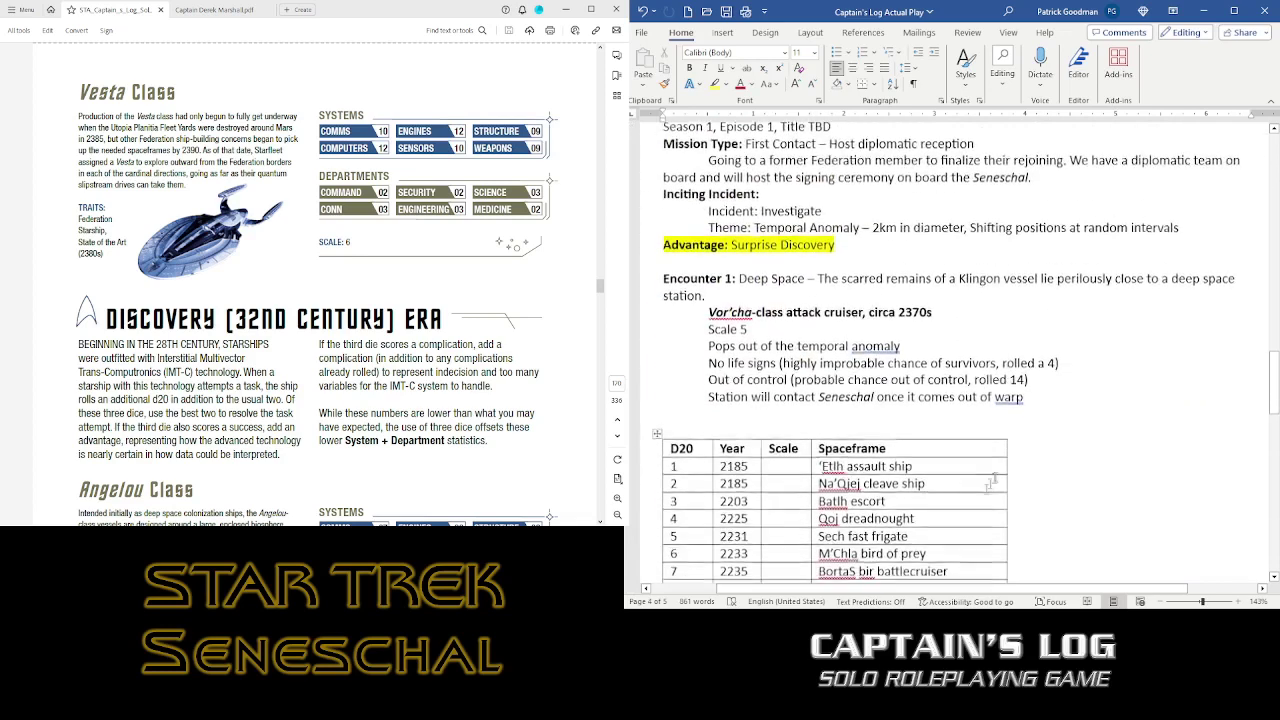
{"action": "left_click", "coordinate": [1046, 410]}
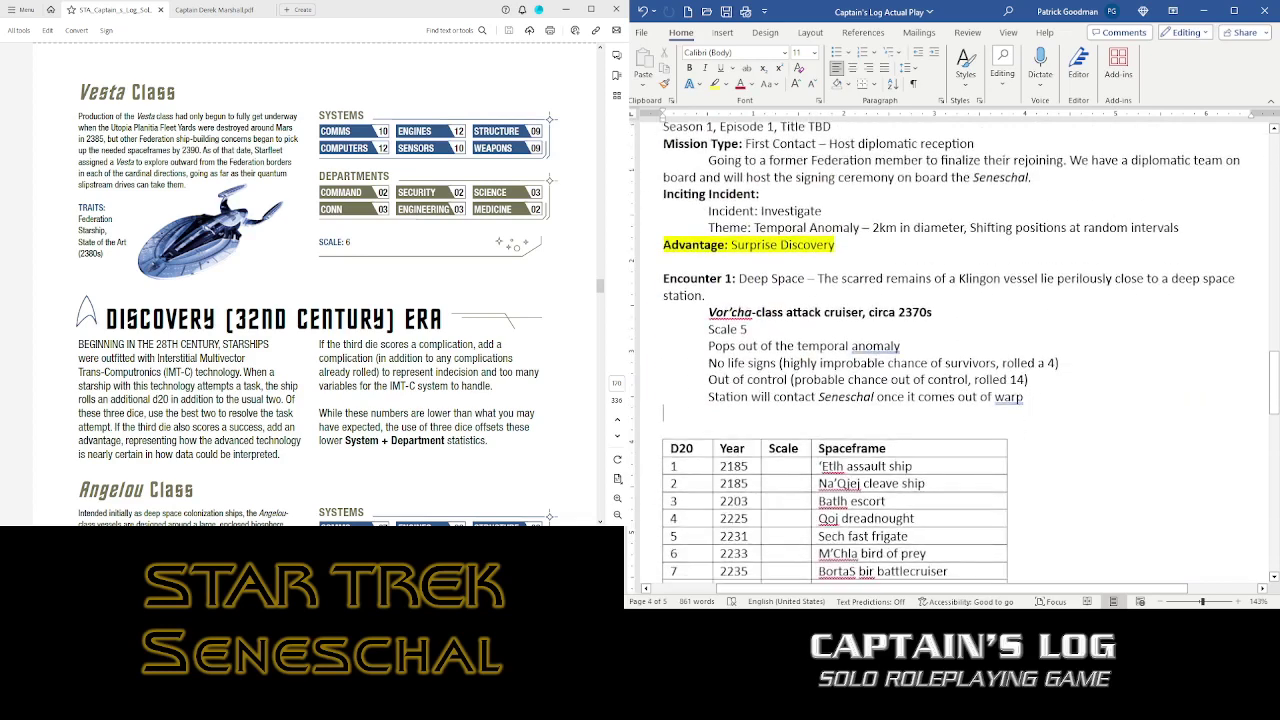
{"action": "key", "text": "Return"}
{"action": "key", "text": "Return"}
{"action": "key", "text": "Return"}
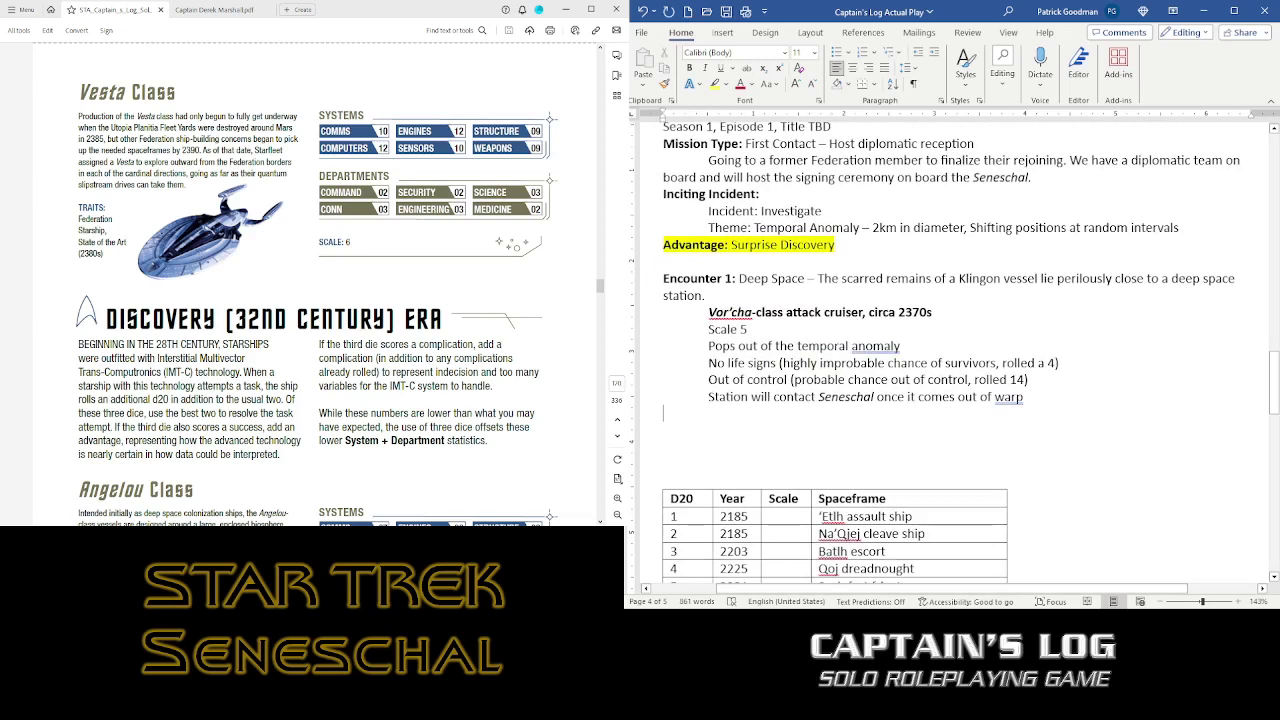
{"action": "key", "text": "Tab"}
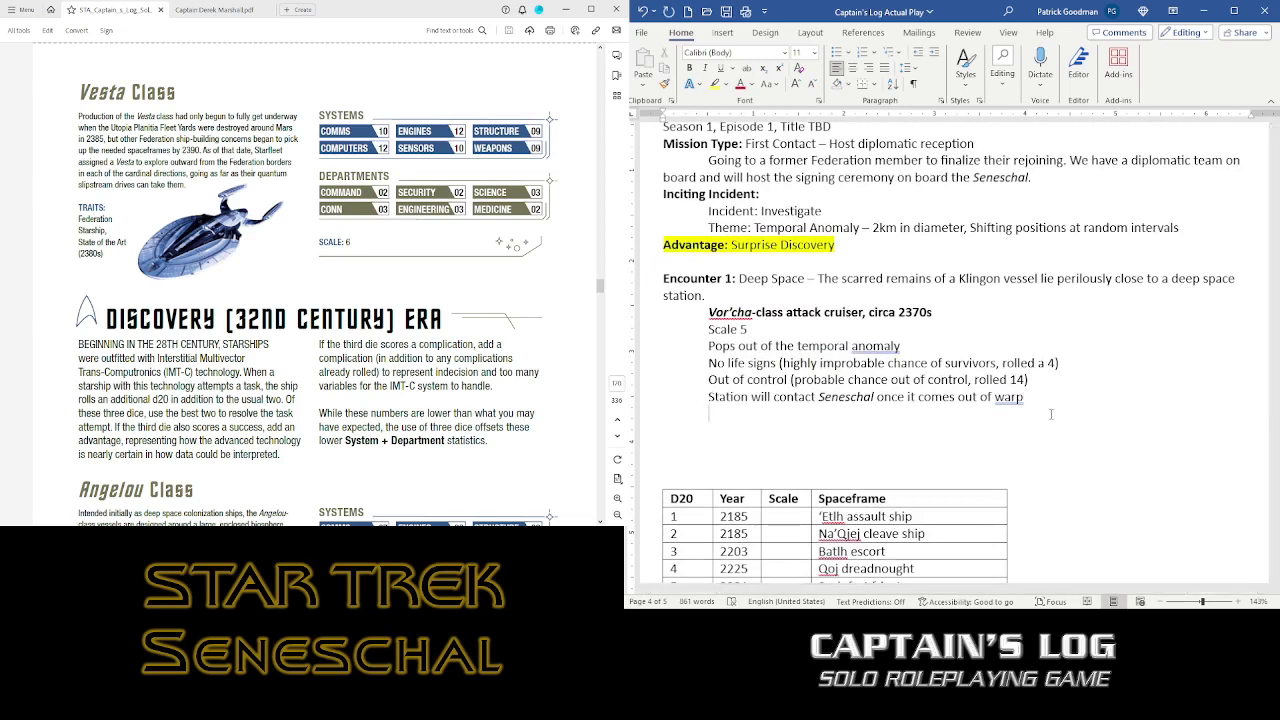
{"action": "type", "text": "Ships will try to tractor the"}
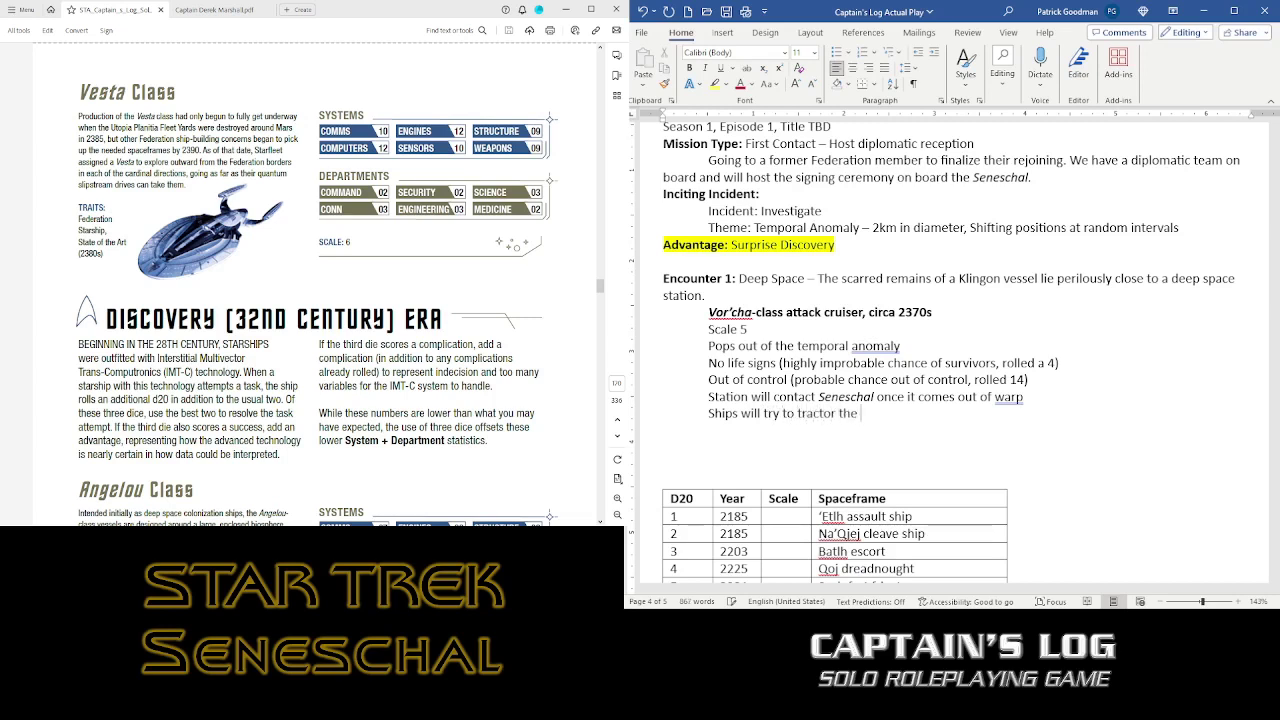
{"action": "type", "text": " Vor'"}
{"action": "type", "text": "chan"}
{"action": "key", "text": "BackSpace"}
{"action": "type", "text": "to bring it under control"}
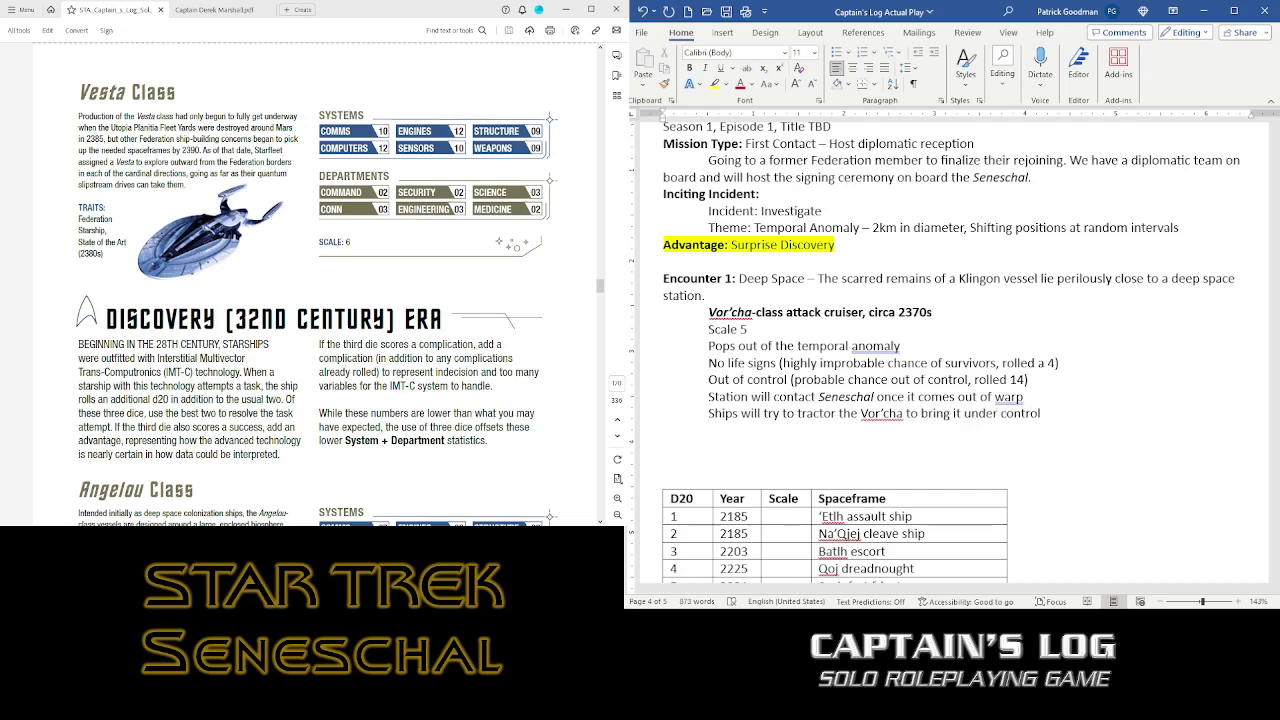
- Add a sub-line "Weapons + Security Task (6+2, TN8)" under the tractor attempt, taking the ratings from the Seneschal's starship sheet
{"action": "key", "text": "Return"}
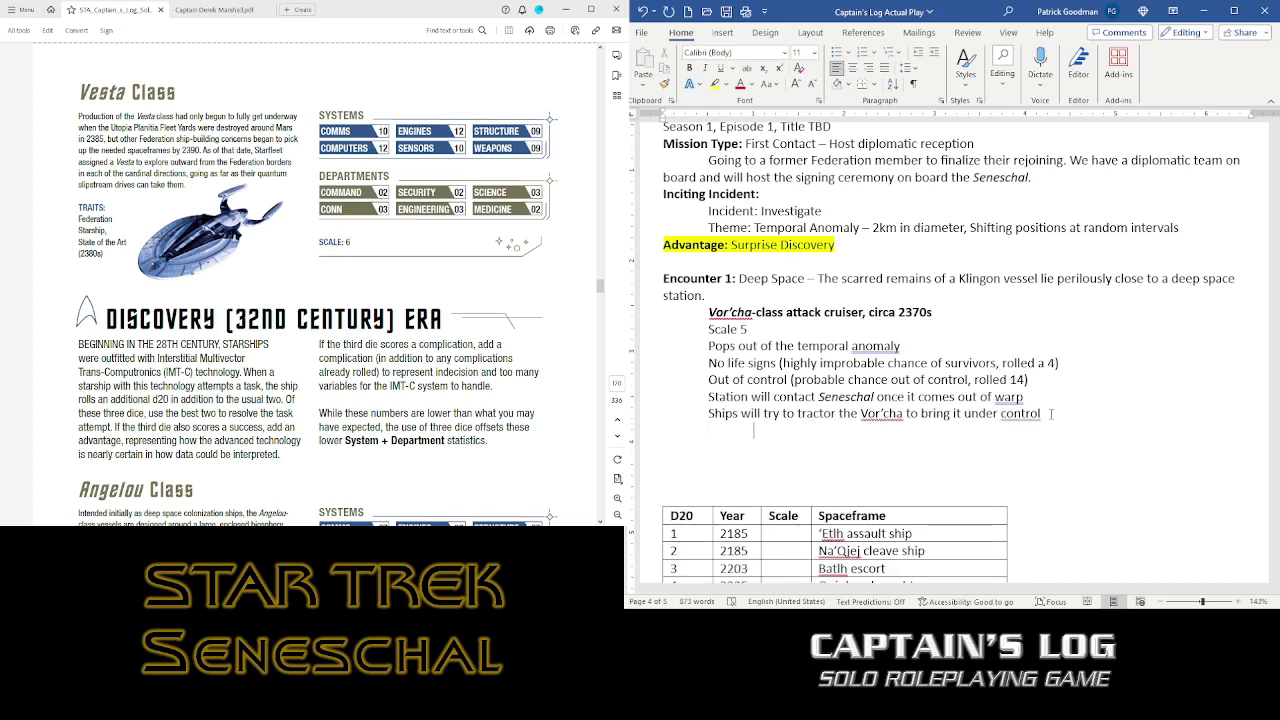
{"action": "type", "text": "Weapons + Security Task"}
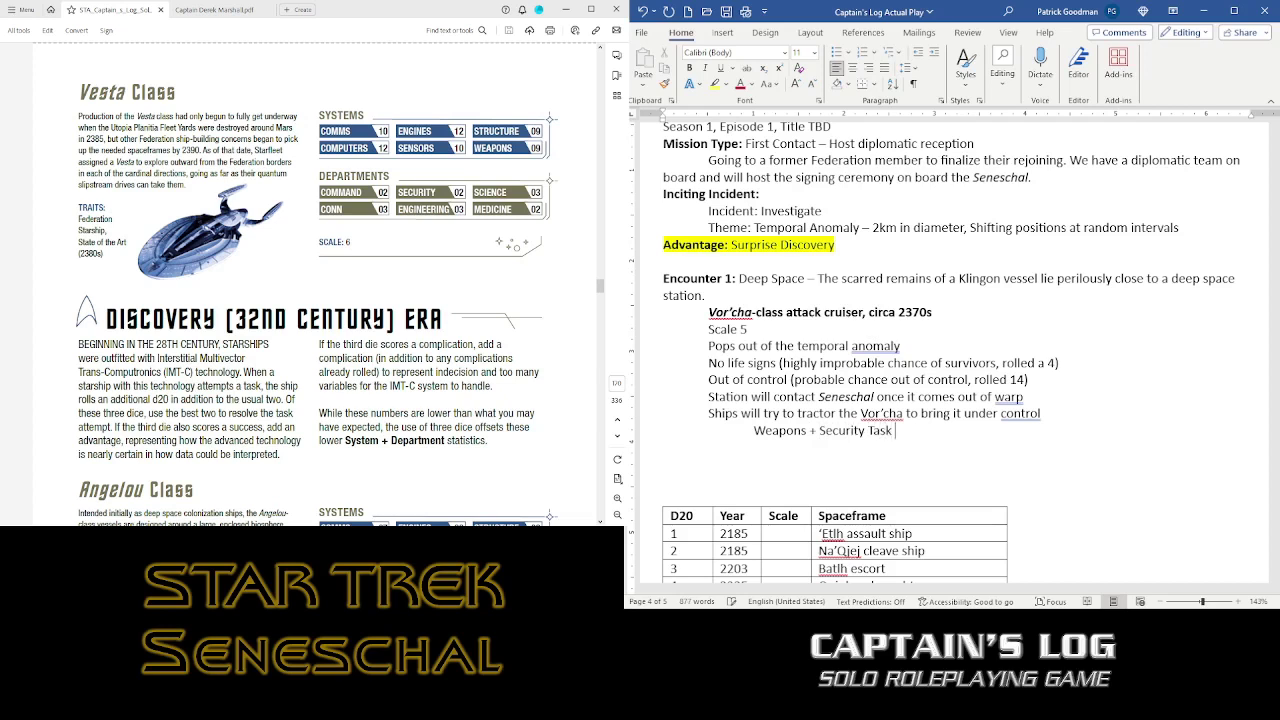
{"action": "type", "text": " (TN"}
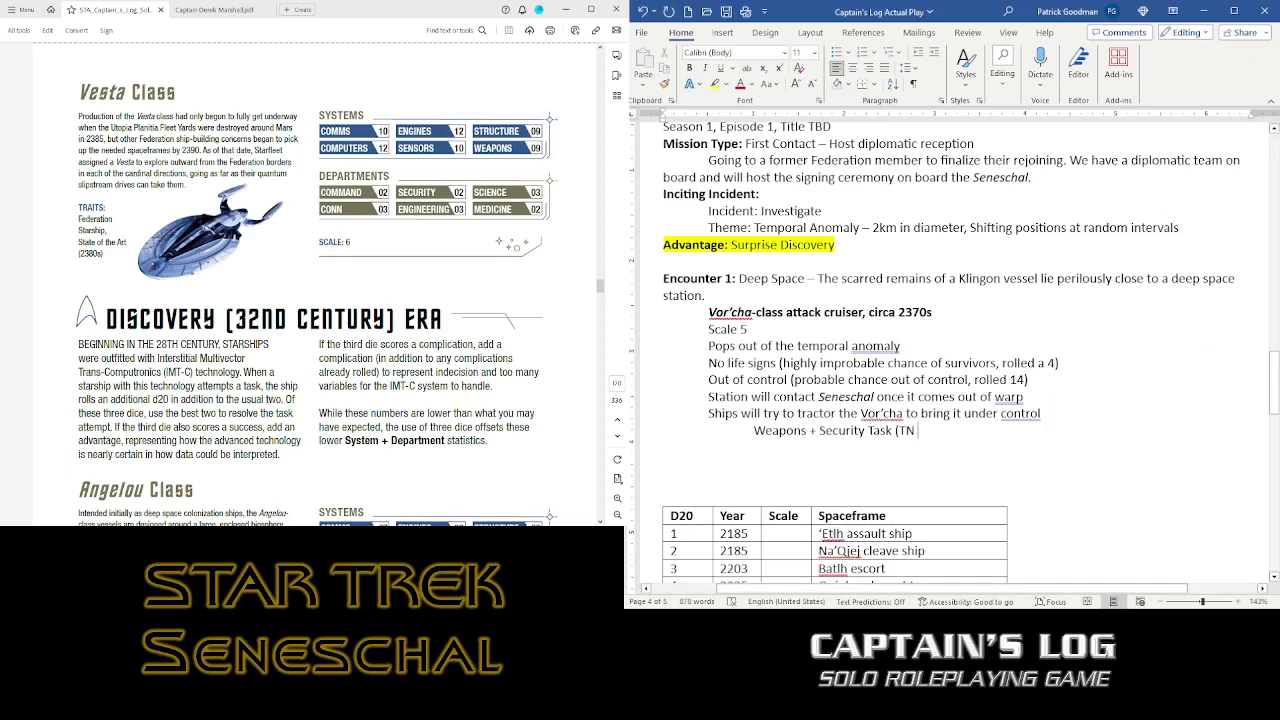
{"action": "key", "text": "BackSpace"}
{"action": "key", "text": "BackSpace"}
{"action": "key", "text": "BackSpace"}
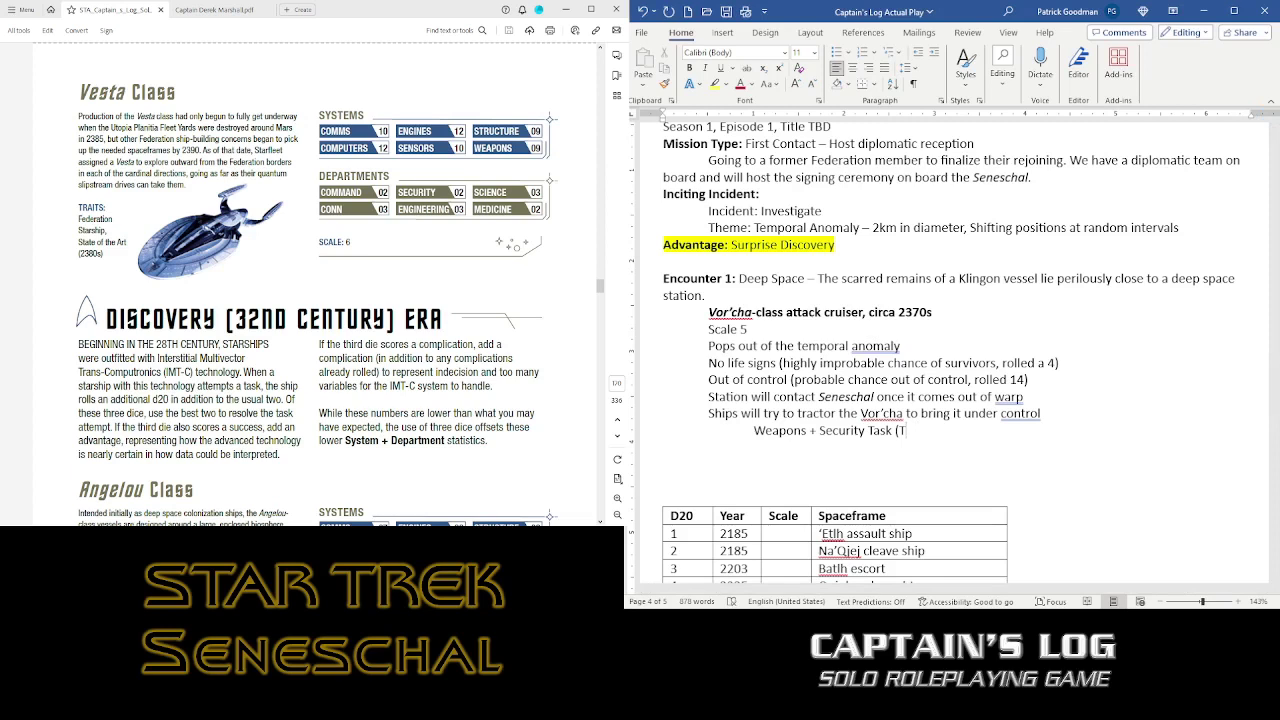
{"action": "key", "text": "ctrl+i"}
{"action": "left_click", "coordinate": [245, 10]}
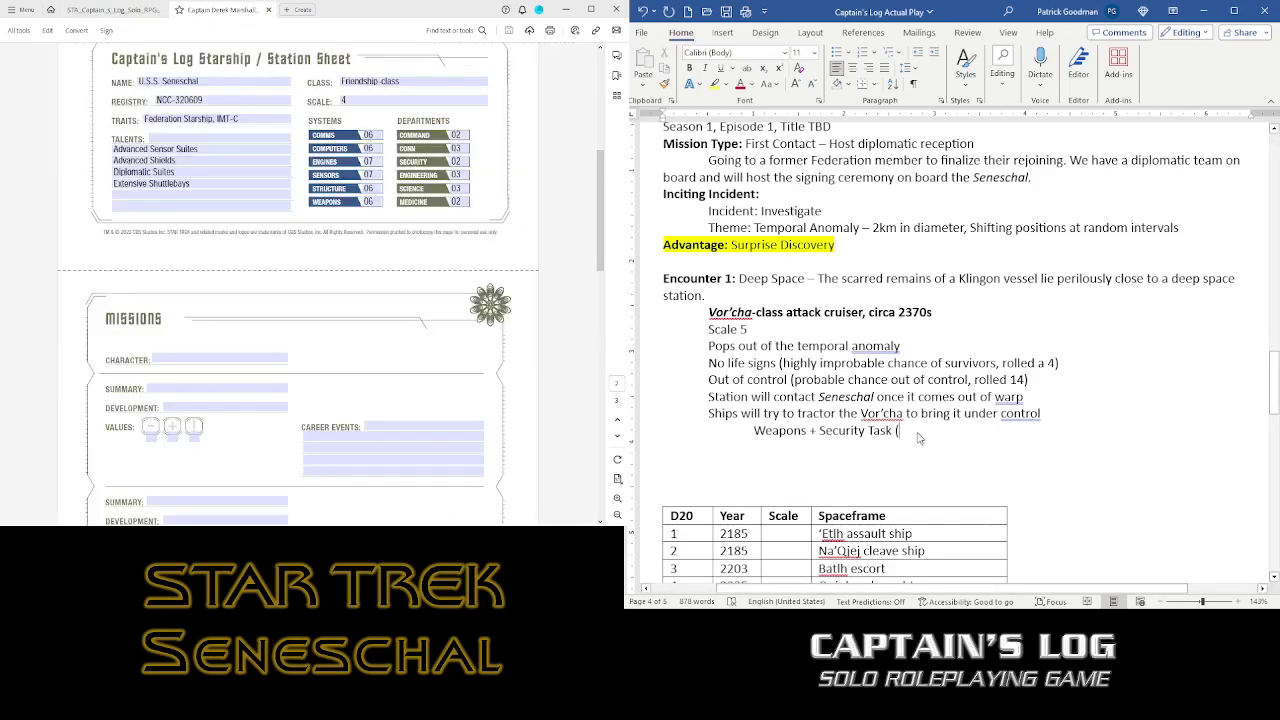
{"action": "type", "text": "6+"}
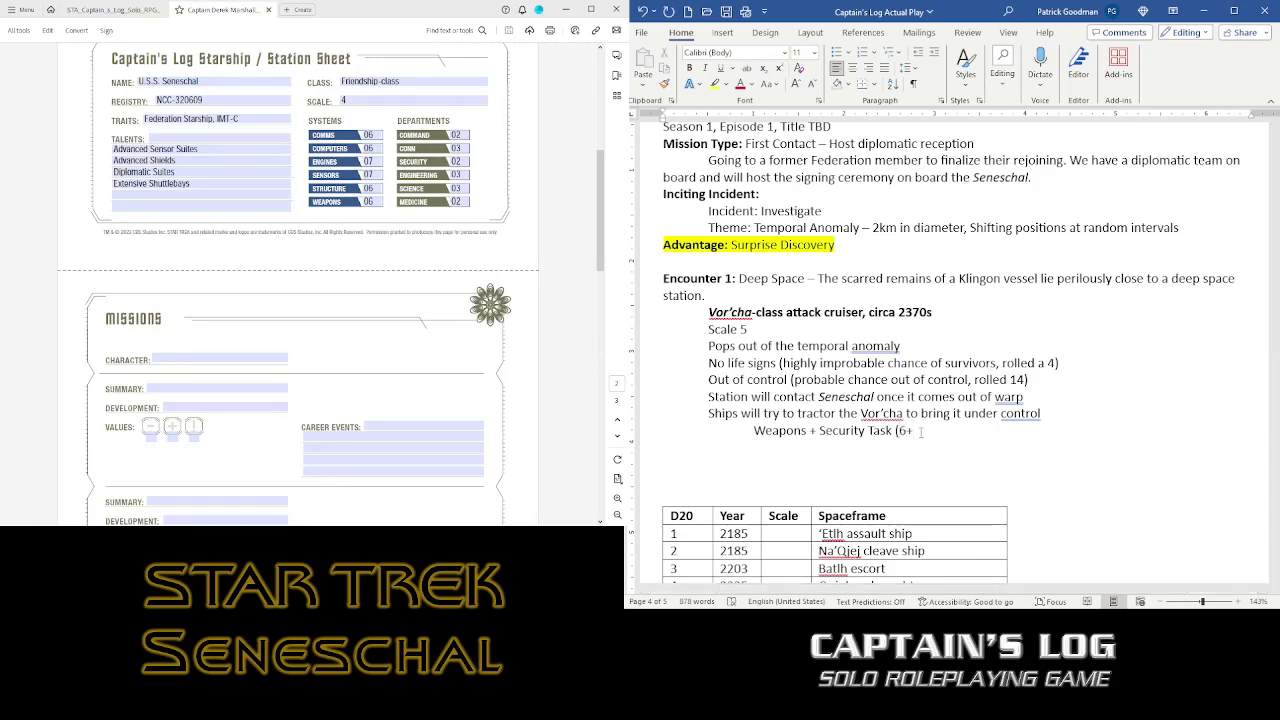
{"action": "type", "text": "2"}
{"action": "type", "text": "; TN"}
{"action": "type", "text": "8"}
{"action": "type", "text": ")"}
- Record the task's outcome on the same line as "3 Successes, tractor beam not strong enough"
{"action": "type", "text": "3"}
{"action": "type", "text": " Succe"}
{"action": "type", "text": "sses"}
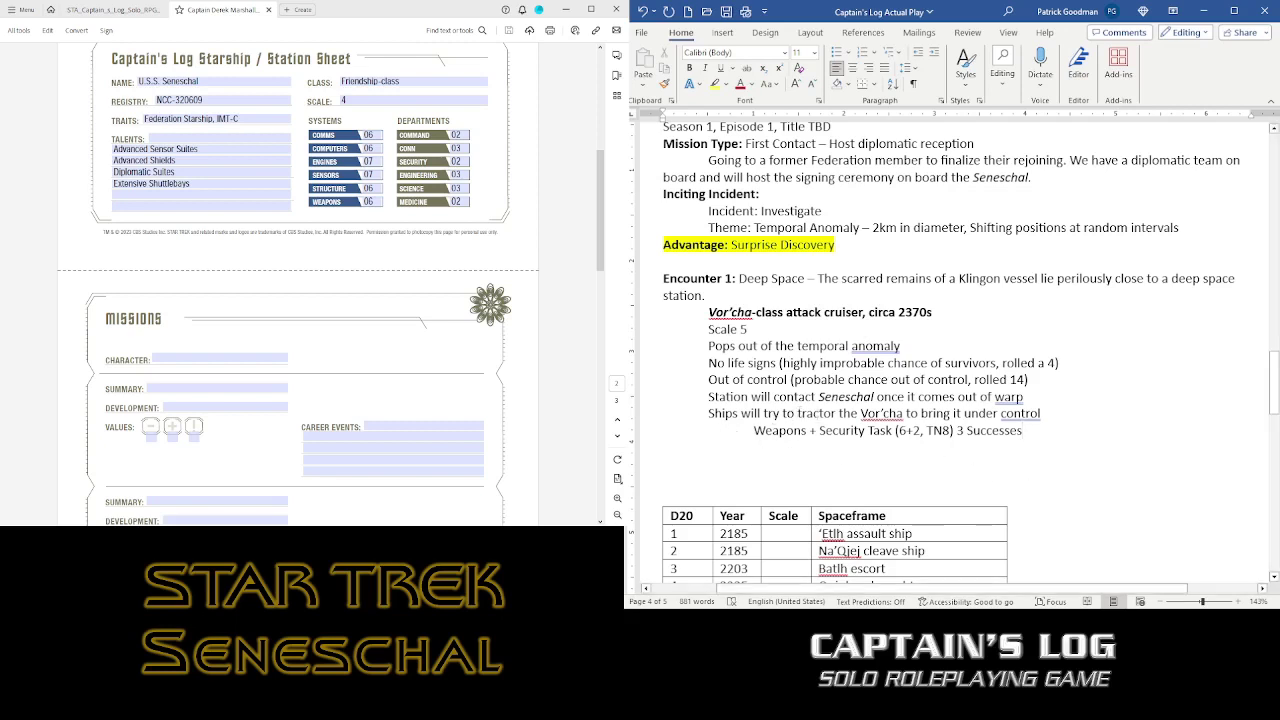
{"action": "type", "text": ", tract"}
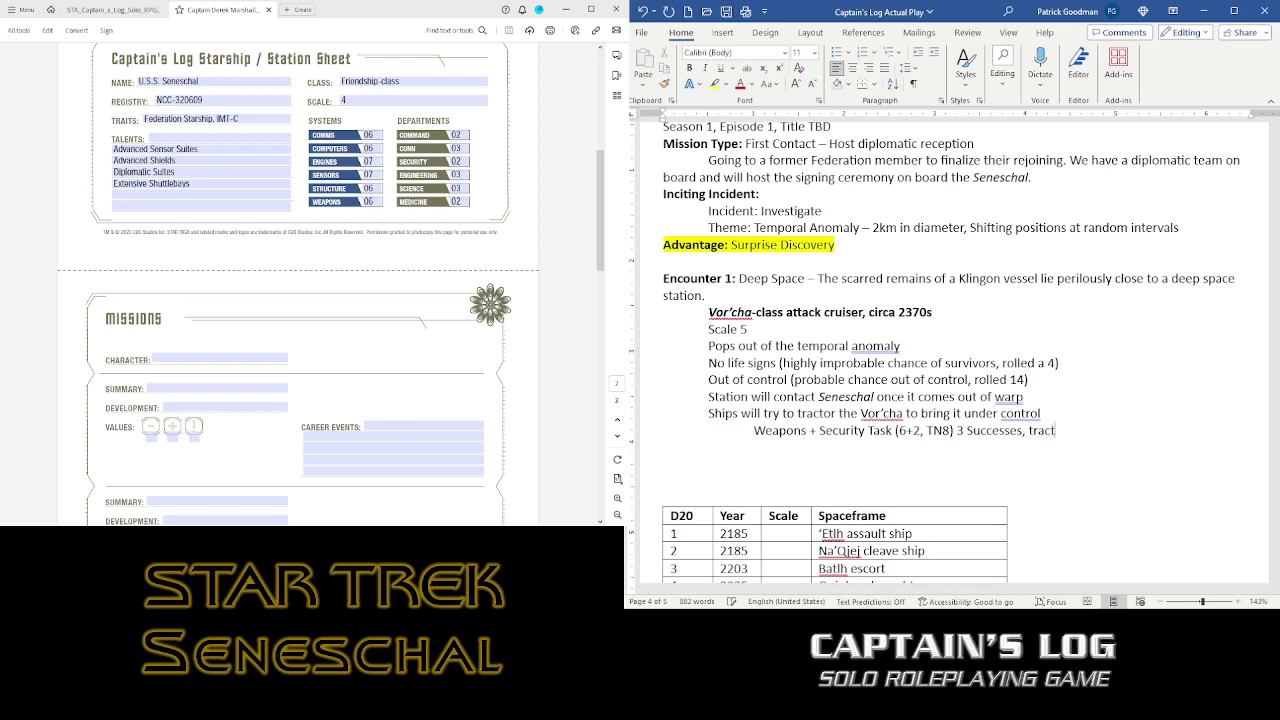
{"action": "type", "text": "or beam not strong enough"}
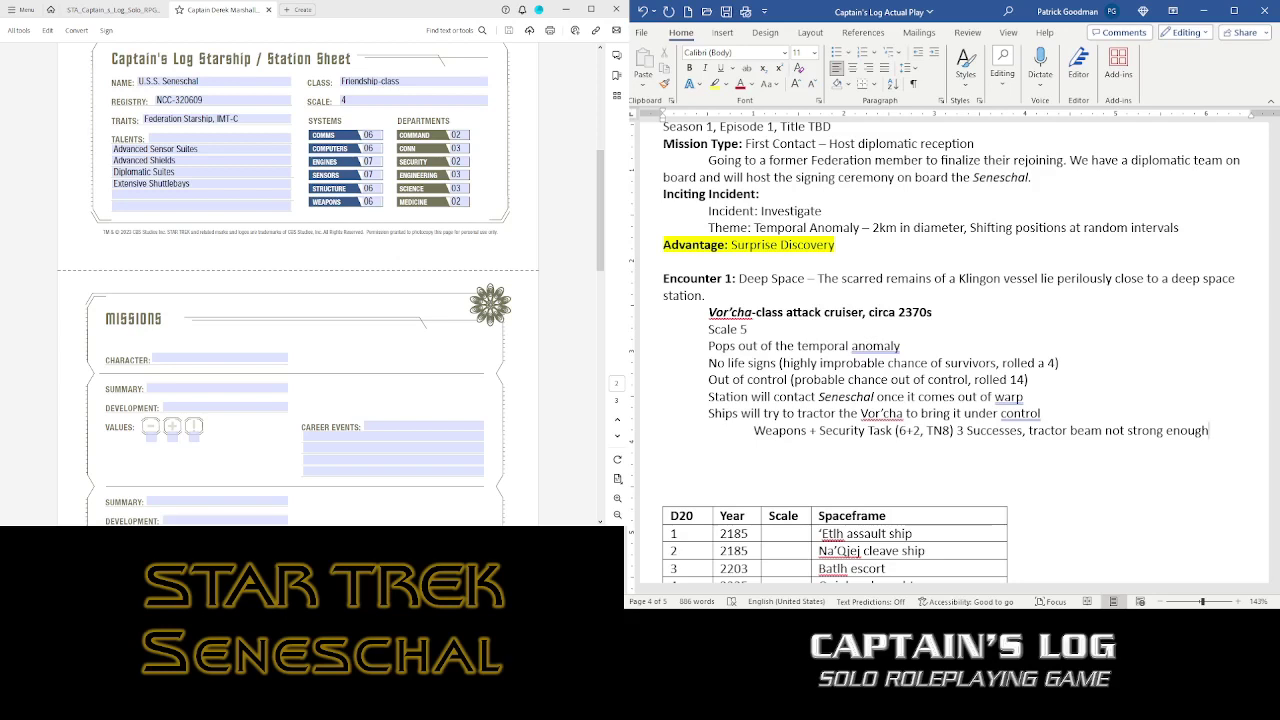
- Start a new sub-line reading "Assist by both escorts, same task and TN –"
{"action": "key", "text": "Return"}
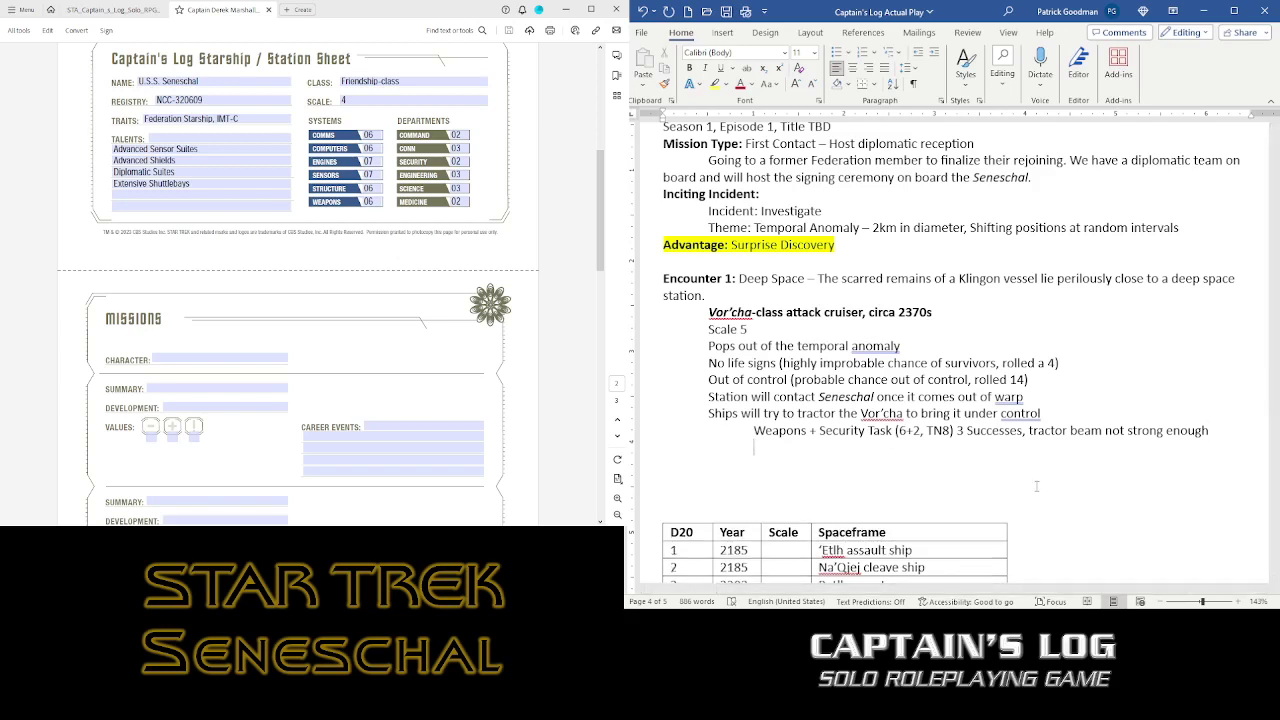
{"action": "type", "text": "Assist"}
{"action": "type", "text": "by both escorts, "}
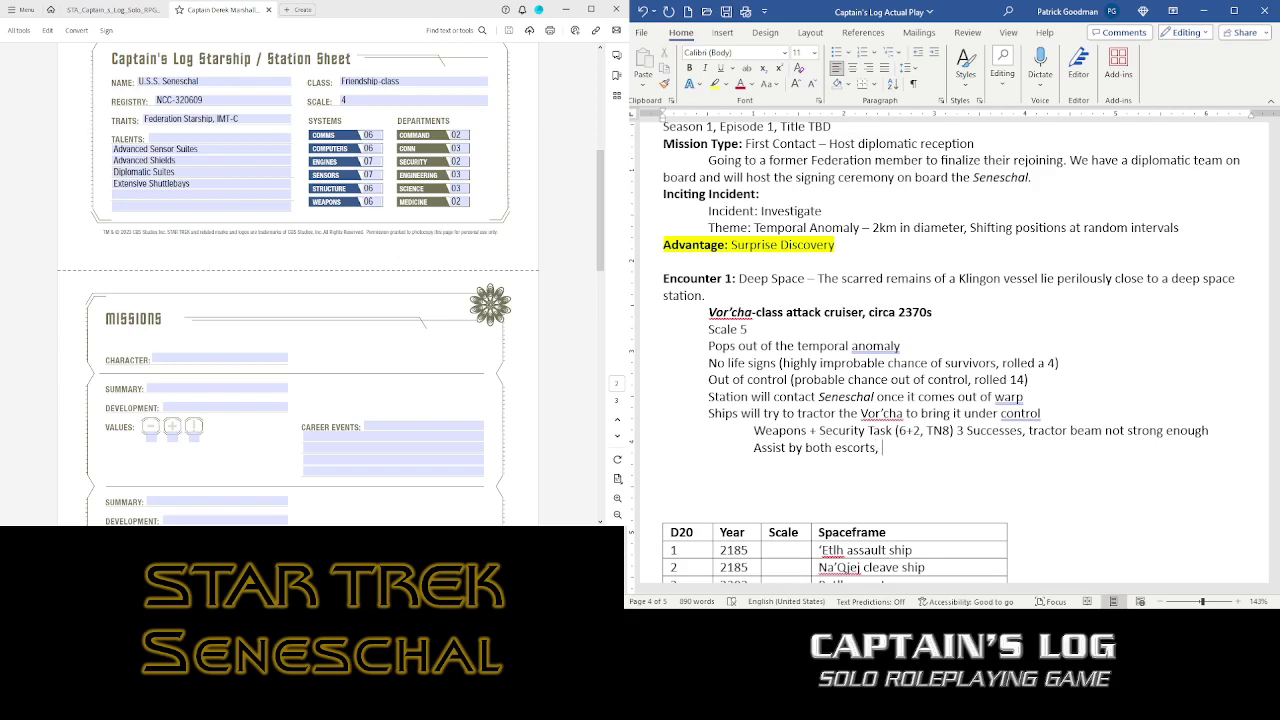
{"action": "type", "text": "same tast and"}
{"action": "key", "text": "BackSpace"}
{"action": "key", "text": "BackSpace"}
{"action": "key", "text": "BackSpace"}
{"action": "key", "text": "BackSpace"}
{"action": "key", "text": "BackSpace"}
{"action": "type", "text": "k and TN –"}
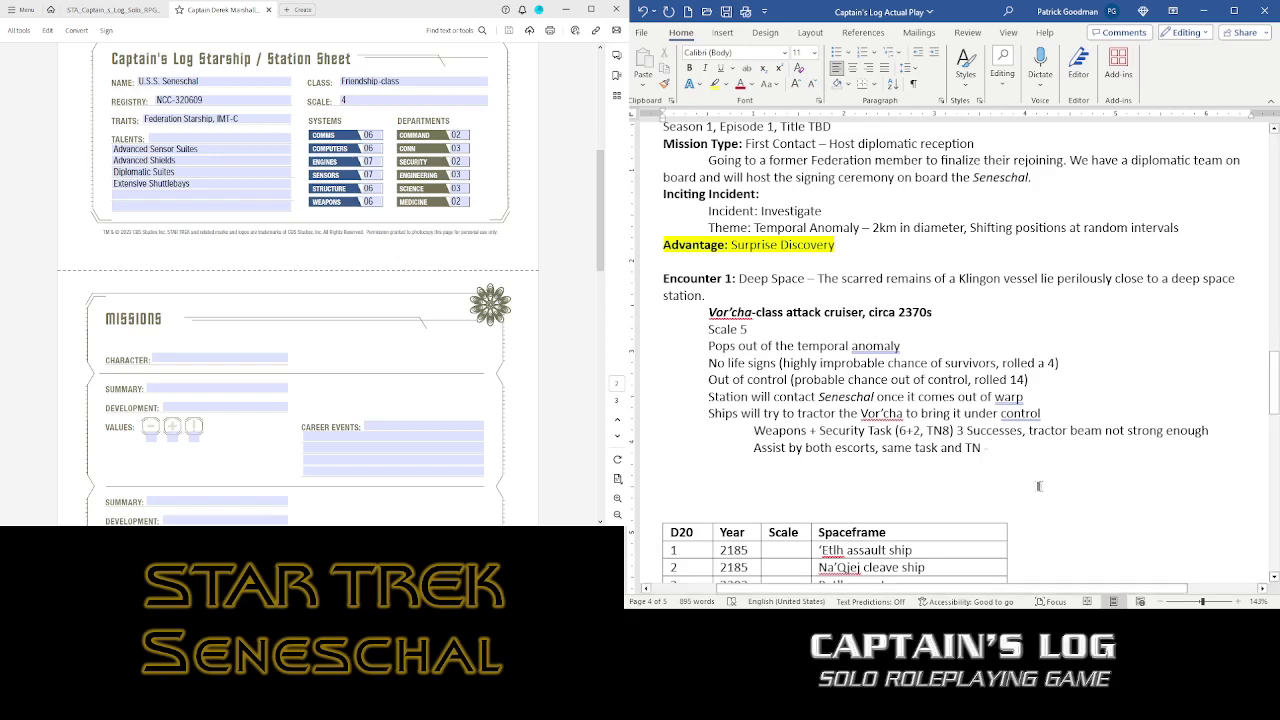
- Insert the dice rolls "– 1, 6, 12 -" before "3 Successes" on the Weapons + Security Task line
{"action": "left_click", "coordinate": [959, 431]}
{"action": "type", "text": "- "}
{"action": "type", "text": "1, 1"}
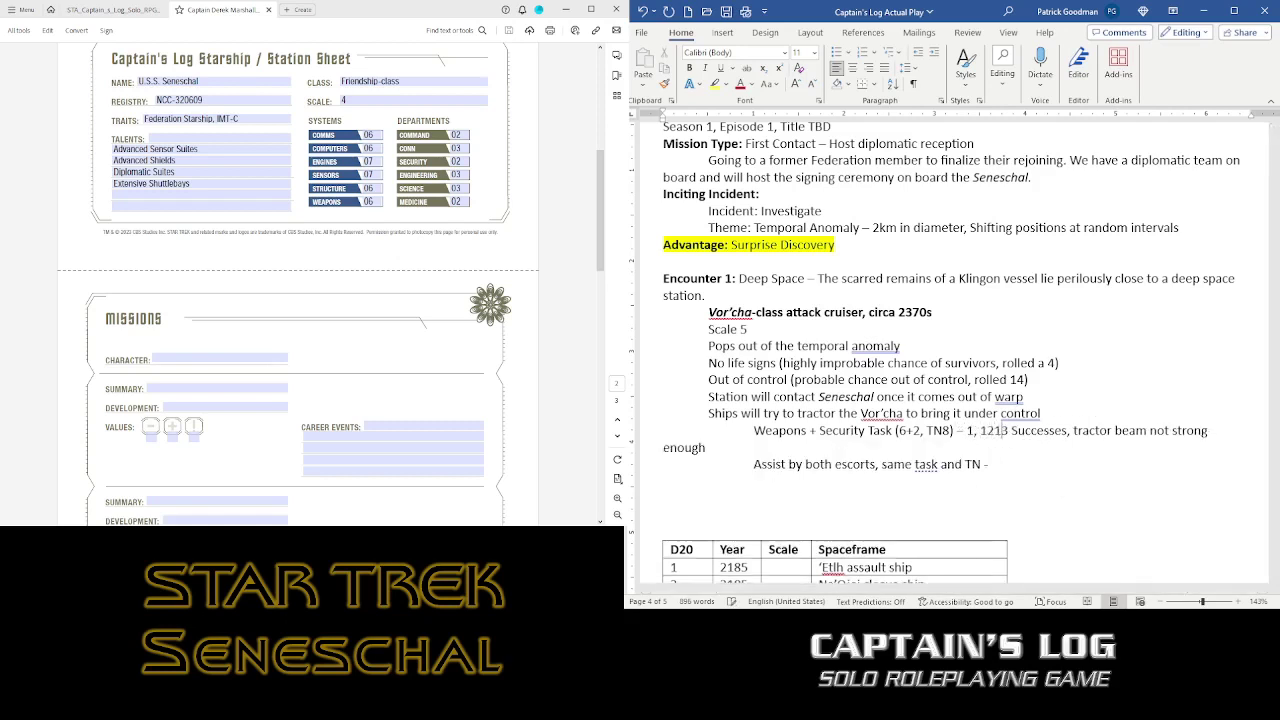
{"action": "key", "text": "BackSpace"}
{"action": "type", "text": "5"}
{"action": "key", "text": "BackSpace"}
{"action": "type", "text": "6, 12 -"}
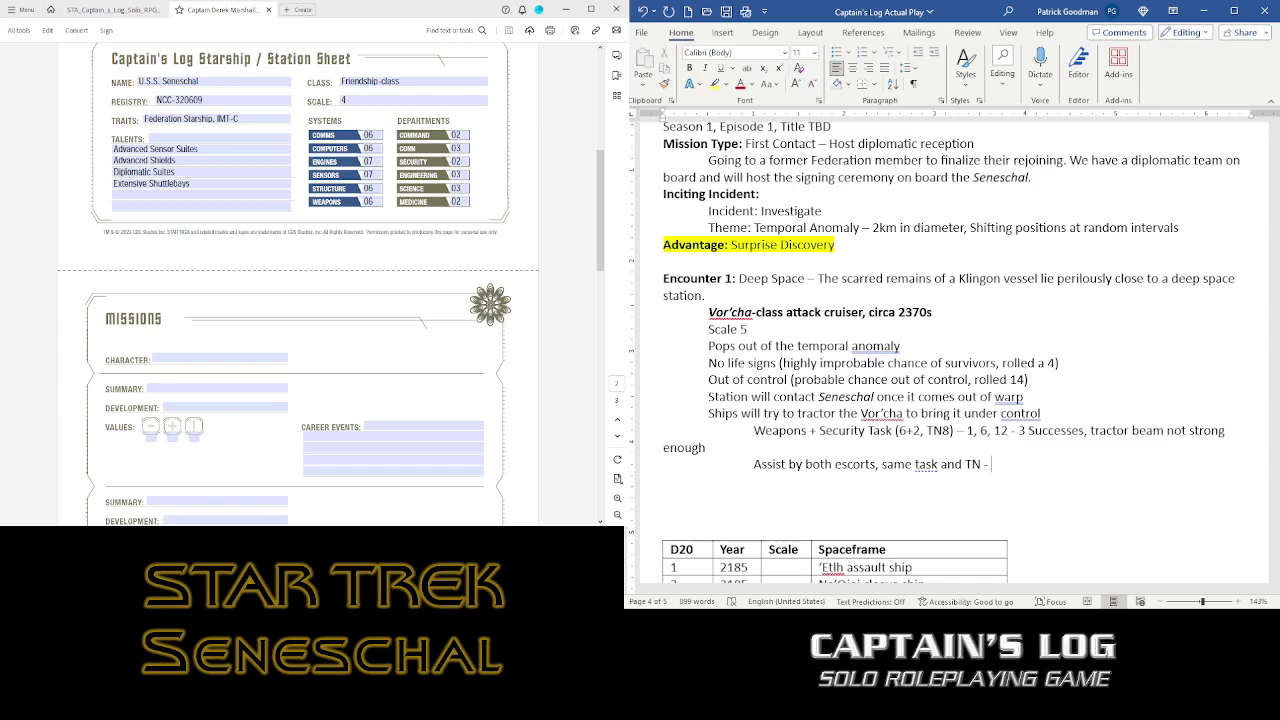
- Complete the escort assist line with the rolls and results "11, 14, 15 – Fail – 8, 9, 17 – 1 Success"
{"action": "type", "text": "11, 14, 15"}
{"action": "type", "text": " - Fail"}
{"action": "type", "text": " -"}
{"action": "type", "text": "8, 9, "}
{"action": "type", "text": "1"}
{"action": "type", "text": "6"}
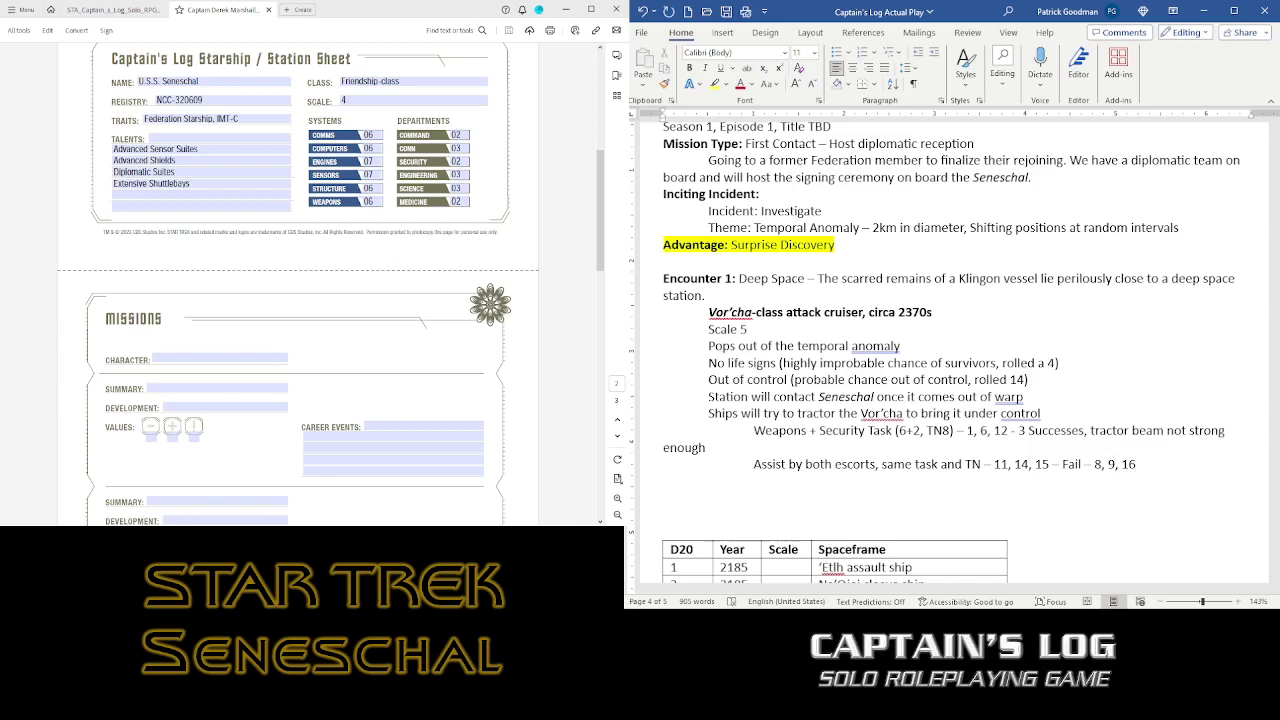
{"action": "key", "text": "BackSpace"}
{"action": "type", "text": "7 -"}
{"action": "type", "text": " 1"}
{"action": "type", "text": " Success"}
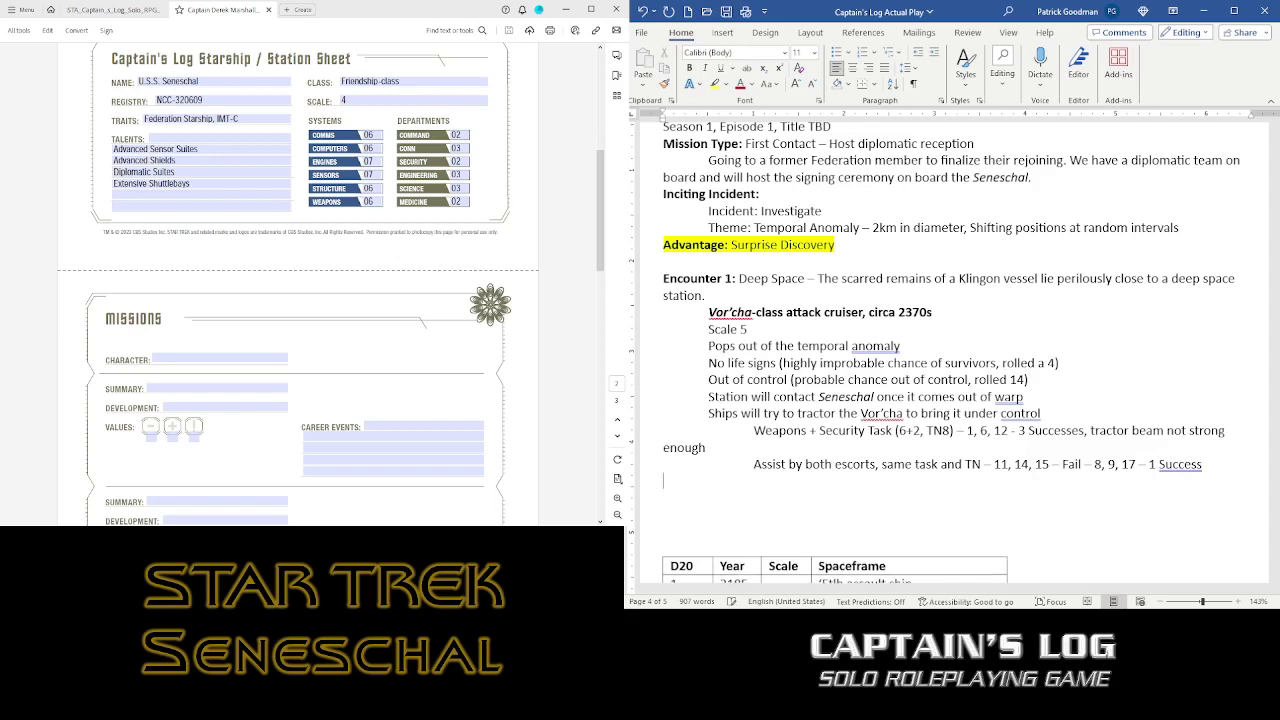
- Add the sub-line "First escort damaged? – 50/50 – 15 – No, not damaged" below the assist line
{"action": "key", "text": "Return"}
{"action": "type", "text": "First escort c"}
{"action": "type", "text": "amaed"}
{"action": "key", "text": "BackSpace"}
{"action": "key", "text": "BackSpace"}
{"action": "type", "text": "ged?"}
{"action": "type", "text": " -"}
{"action": "type", "text": "50"}
{"action": "type", "text": "/50 - "}
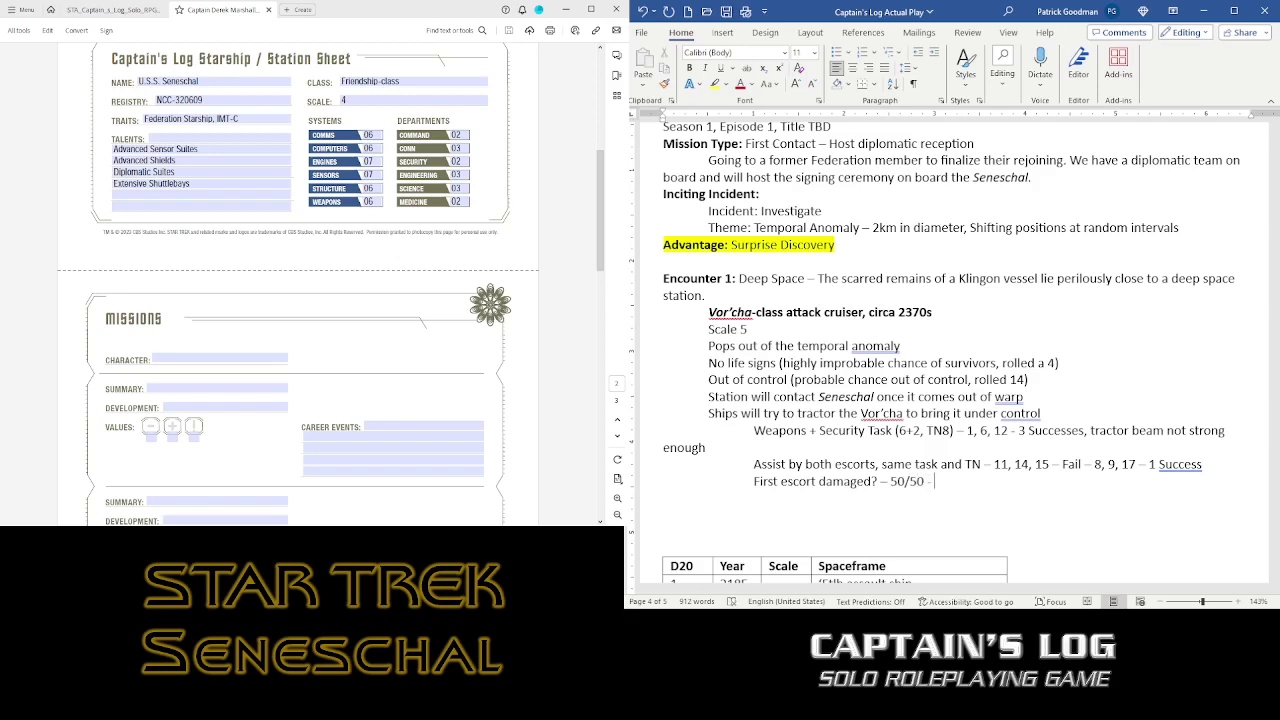
{"action": "type", "text": "15 - No, not damaged"}
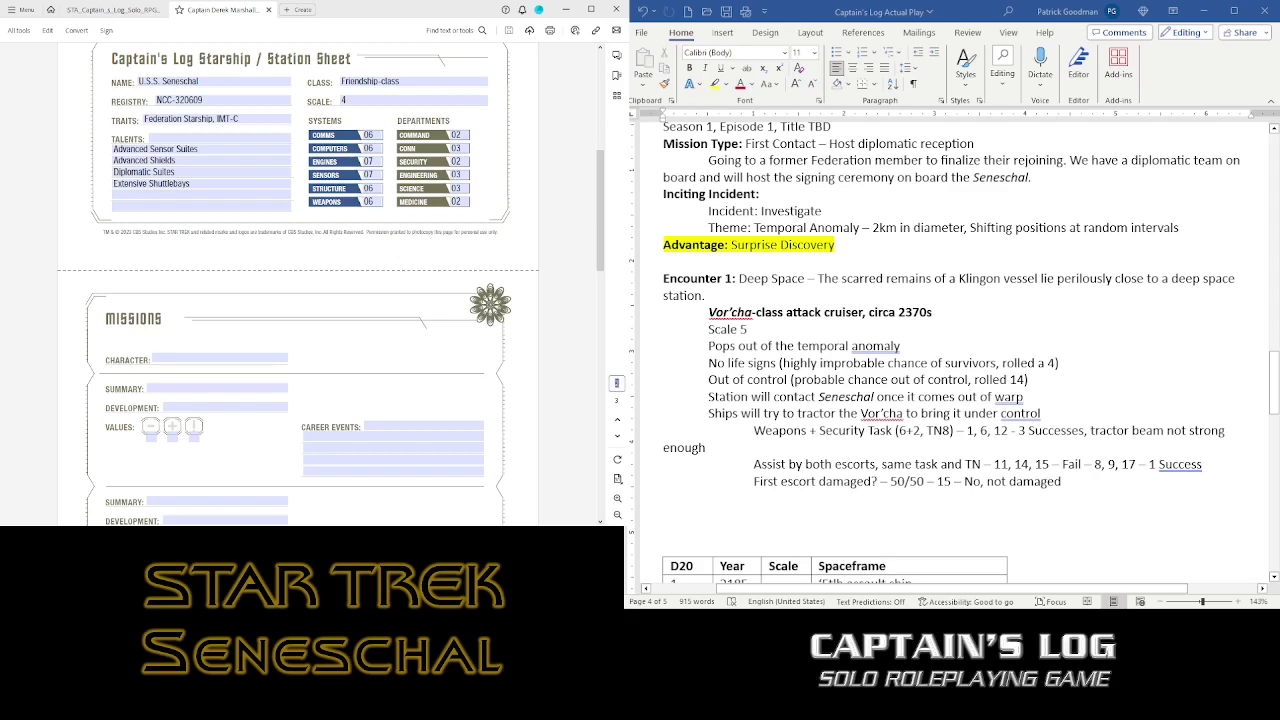
- Look up the Core Game Loop on page 244 of the rulebook PDF
{"action": "left_click", "coordinate": [617, 383]}
{"action": "left_click", "coordinate": [115, 9]}
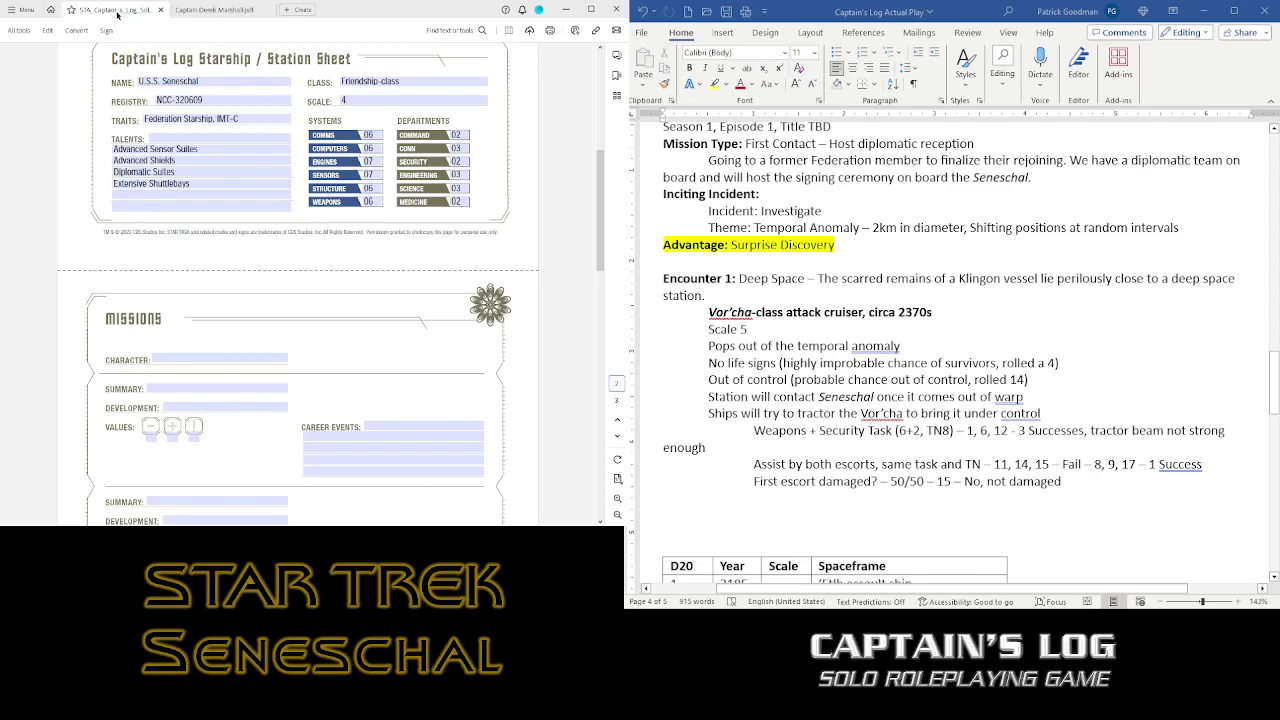
{"action": "left_click", "coordinate": [617, 383]}
{"action": "type", "text": "244"}
{"action": "key", "text": "Return"}
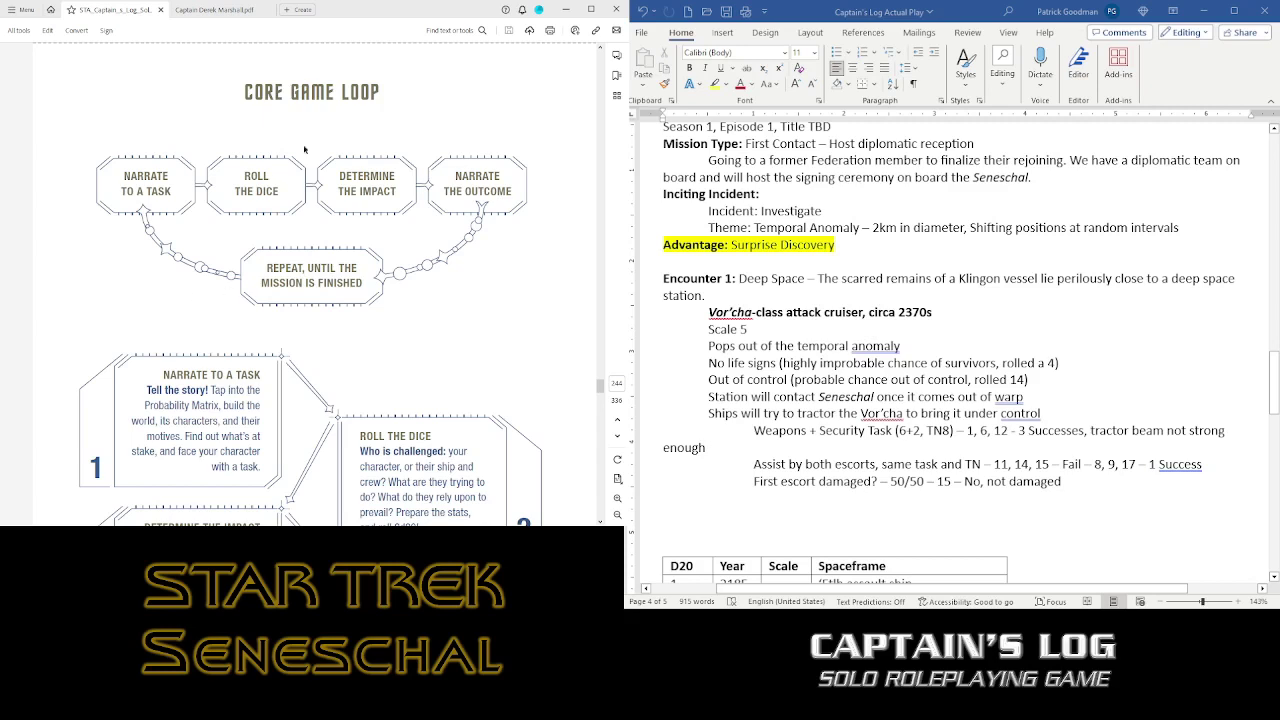
- Check off box 1 of the Mission Tracker in the captain's character sheet PDF, and save the play notes document
{"action": "left_click", "coordinate": [238, 12]}
{"action": "scroll", "coordinate": [228, 135], "scroll_direction": "down", "scroll_amount": 10}
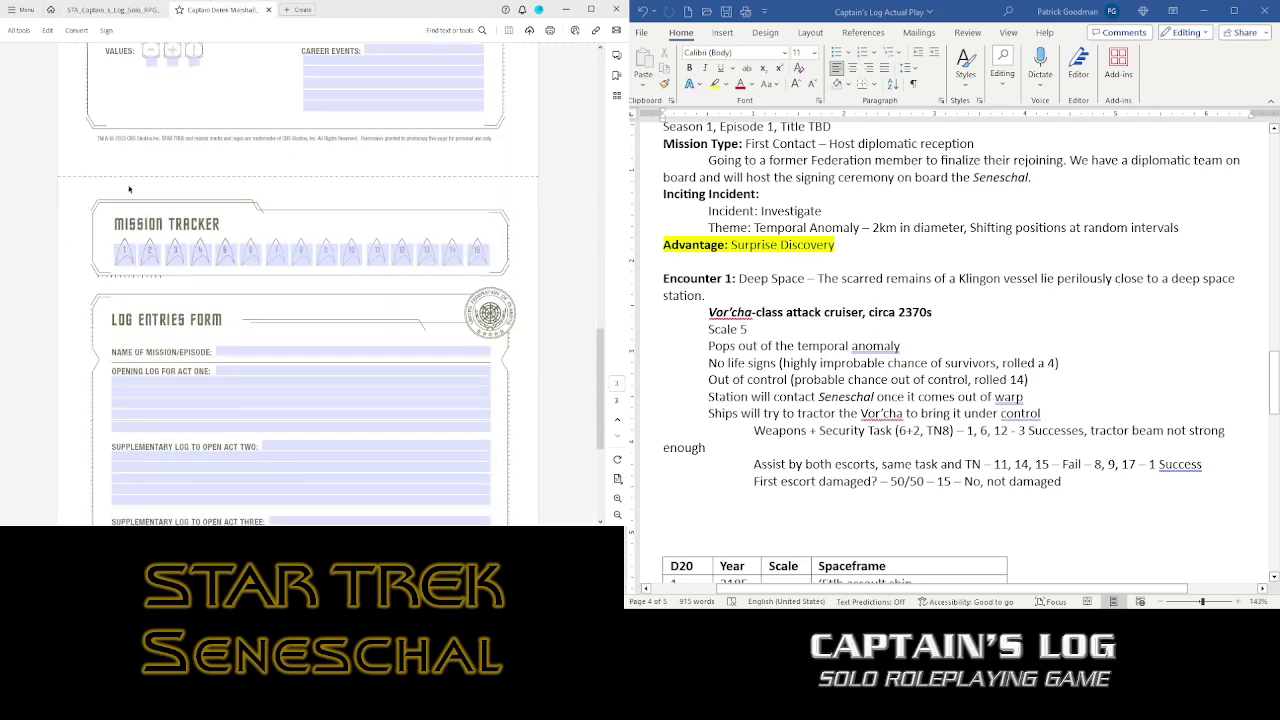
{"action": "left_click", "coordinate": [124, 254]}
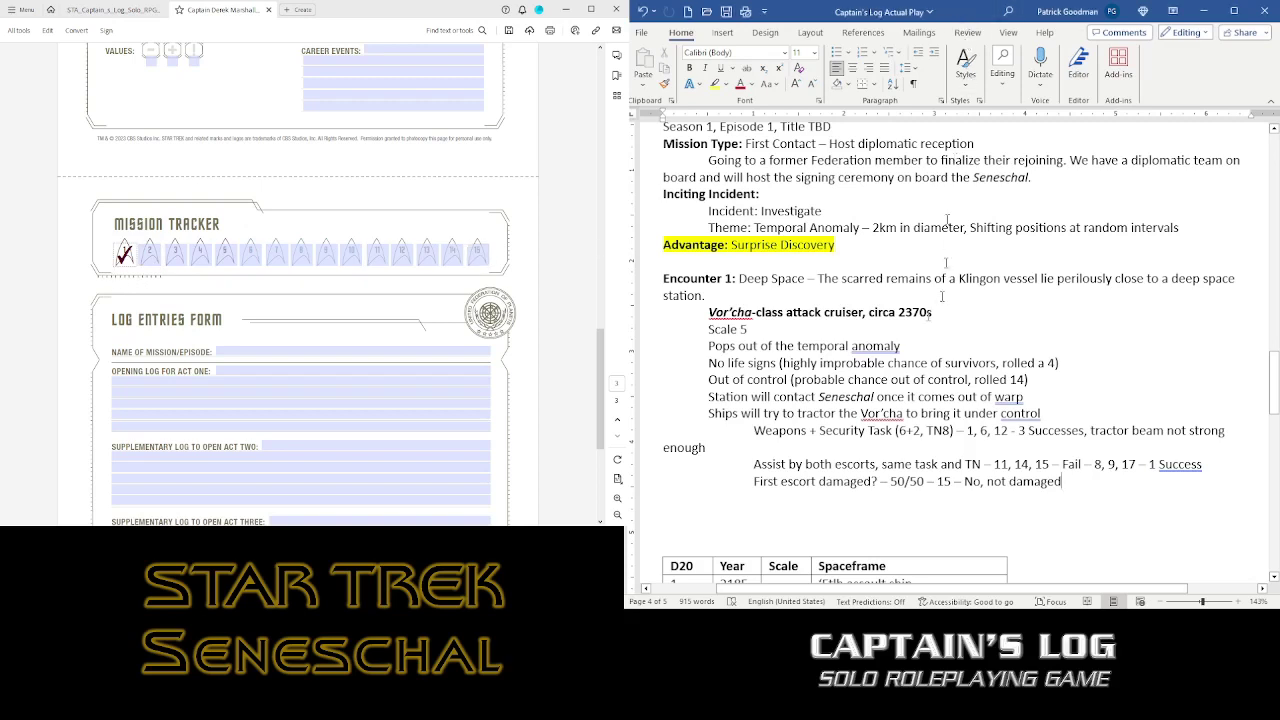
{"action": "key", "text": "ctrl+s"}
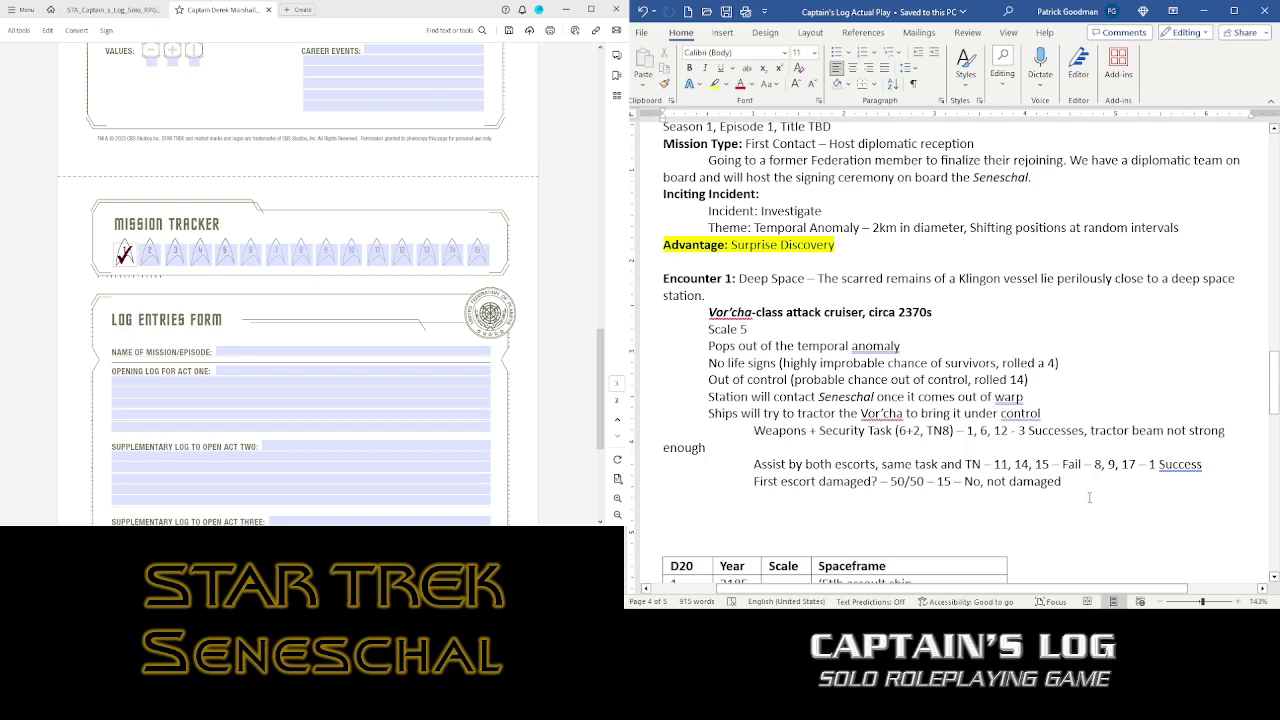
- Insert "in attempt" after "damaged" in the first escort question
{"action": "key", "text": "Up"}
{"action": "key", "text": "ctrl+Right"}
{"action": "key", "text": "ctrl+Right"}
{"action": "key", "text": "ctrl+Right"}
{"action": "key", "text": "BackSpace"}
{"action": "type", "text": "in attempt"}
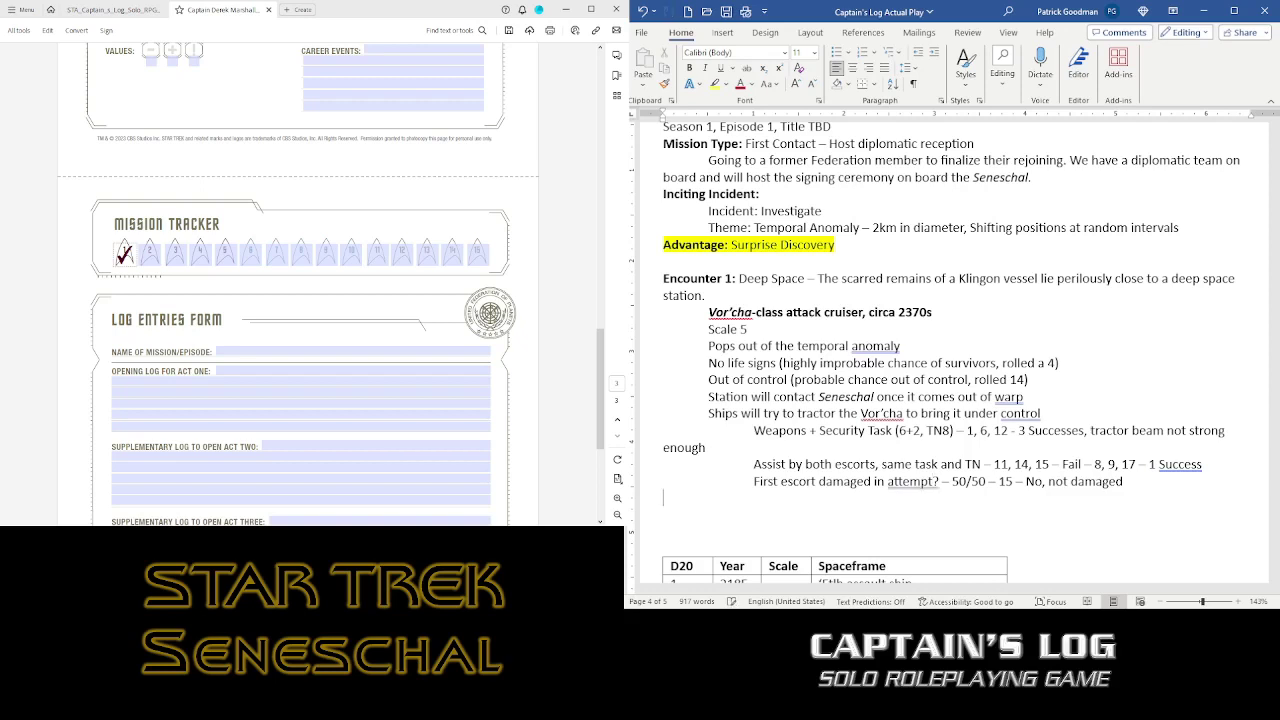
- Add the sub-line "Second escort damaged? – 50/50 – 19 – No, not damaged" below the first escort line
{"action": "key", "text": "Tab"}
{"action": "type", "text": "Second escort damaged"}
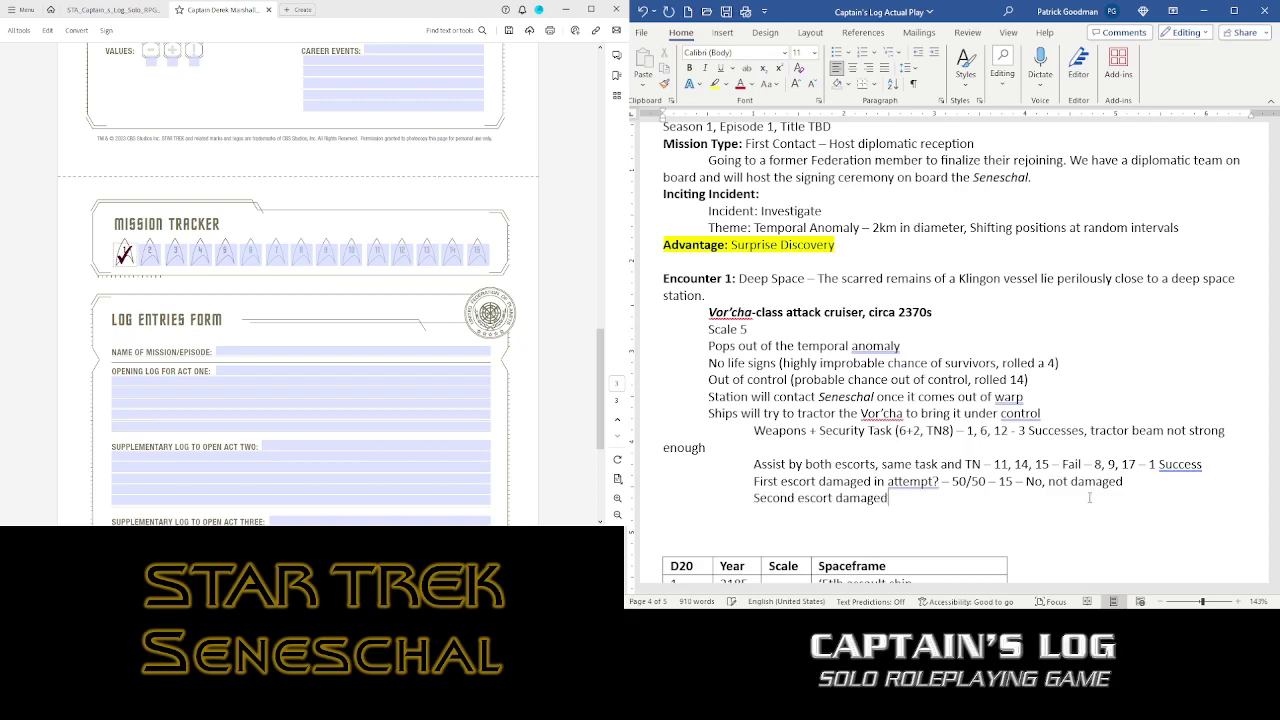
{"action": "type", "text": "? "}
{"action": "type", "text": "- 50"}
{"action": "type", "text": "/"}
{"action": "type", "text": "50"}
{"action": "type", "text": " -"}
{"action": "type", "text": "19 "}
{"action": "type", "text": "- No,"}
{"action": "type", "text": " not damage"}
{"action": "type", "text": "d"}
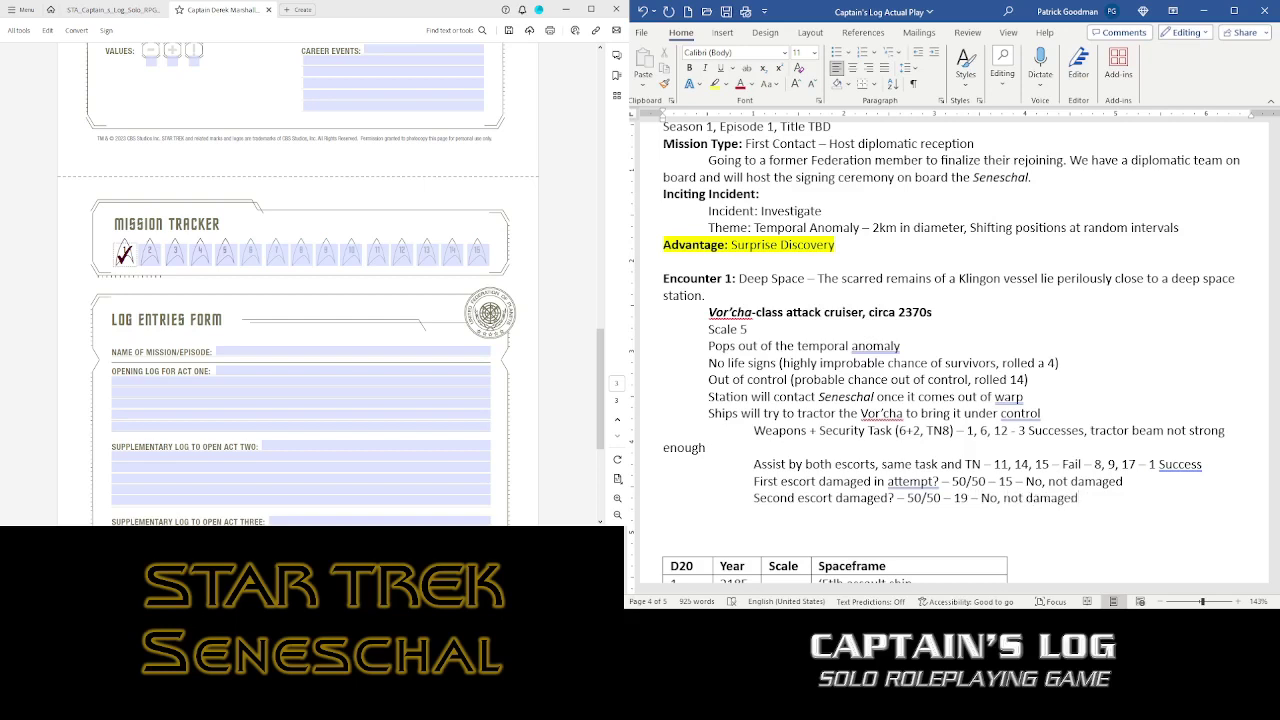
- Add the sub-line "Seneschal damaged? – 50/50 – 12 No,not damaged" below the second escort line
{"action": "key", "text": "Return"}
{"action": "type", "text": "Sensesc"}
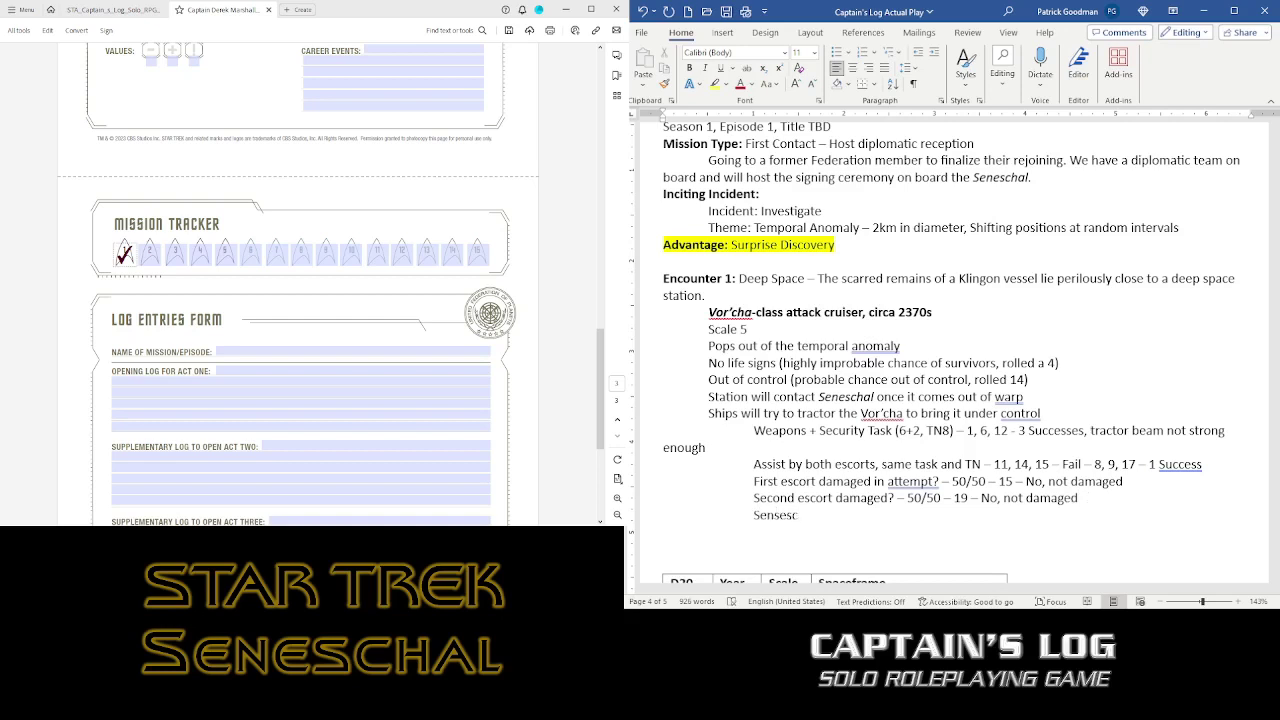
{"action": "key", "text": "BackSpace"}
{"action": "key", "text": "BackSpace"}
{"action": "key", "text": "BackSpace"}
{"action": "key", "text": "BackSpace"}
{"action": "type", "text": "eschal"}
{"action": "type", "text": " damag"}
{"action": "type", "text": "ed"}
{"action": "type", "text": "?"}
{"action": "type", "text": "-"}
{"action": "type", "text": " 50/5"}
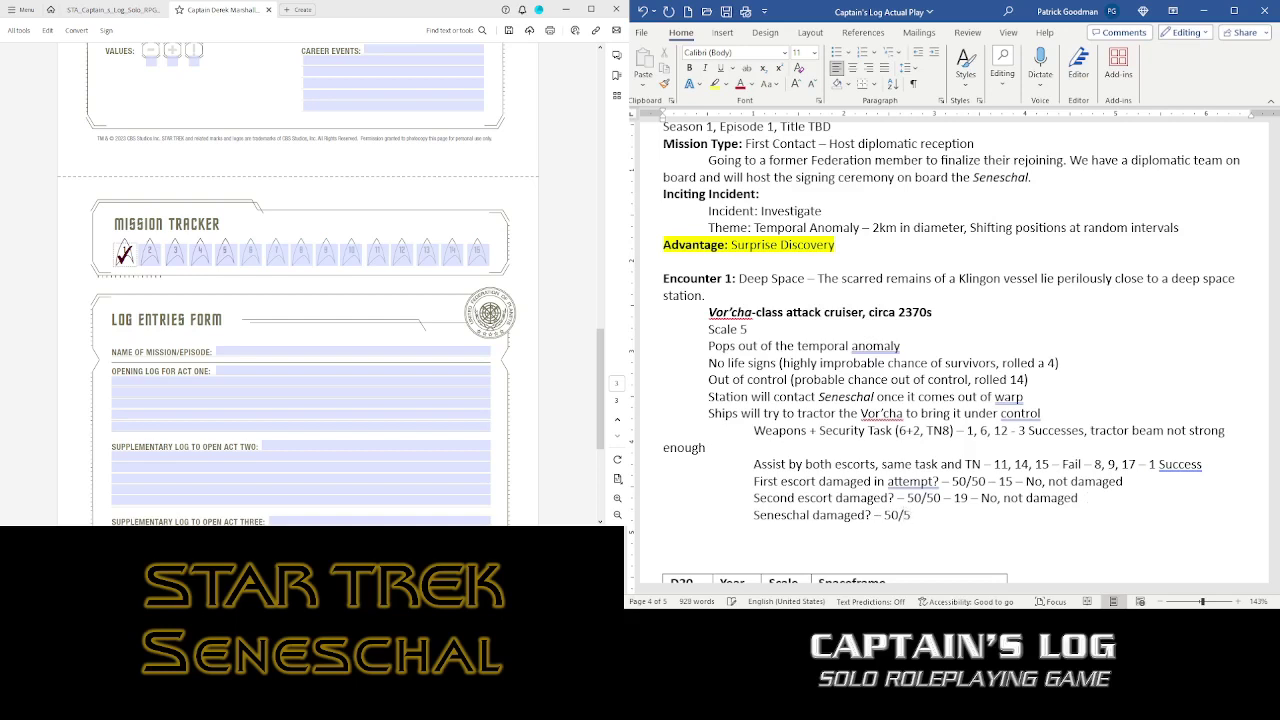
{"action": "type", "text": "0"}
{"action": "type", "text": " -"}
{"action": "type", "text": " 12 No"}
{"action": "type", "text": ","}
{"action": "type", "text": "not t"}
{"action": "key", "text": "BackSpace"}
{"action": "type", "text": "damage"}
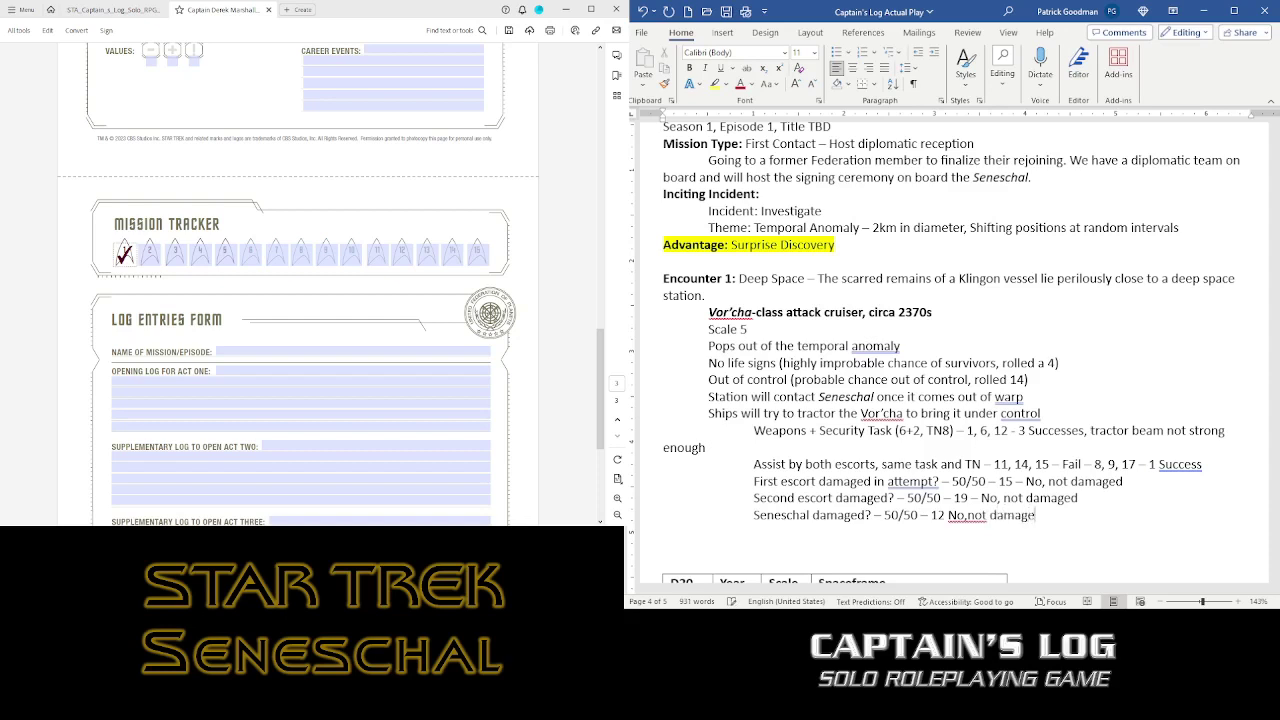
{"action": "type", "text": "d"}
- Add the unindented line "End result – Vor'cha is brought under control" above the spaceframe table, and save the document
{"action": "left_click", "coordinate": [663, 543]}
{"action": "type", "text": "End rs"}
{"action": "key", "text": "BackSpace"}
{"action": "type", "text": "esult"}
{"action": "type", "text": ","}
{"action": "key", "text": "BackSpace"}
{"action": "key", "text": "BackSpace"}
{"action": "type", "text": "- Vo"}
{"action": "type", "text": "r'cha is"}
{"action": "type", "text": " brou"}
{"action": "type", "text": "ght "}
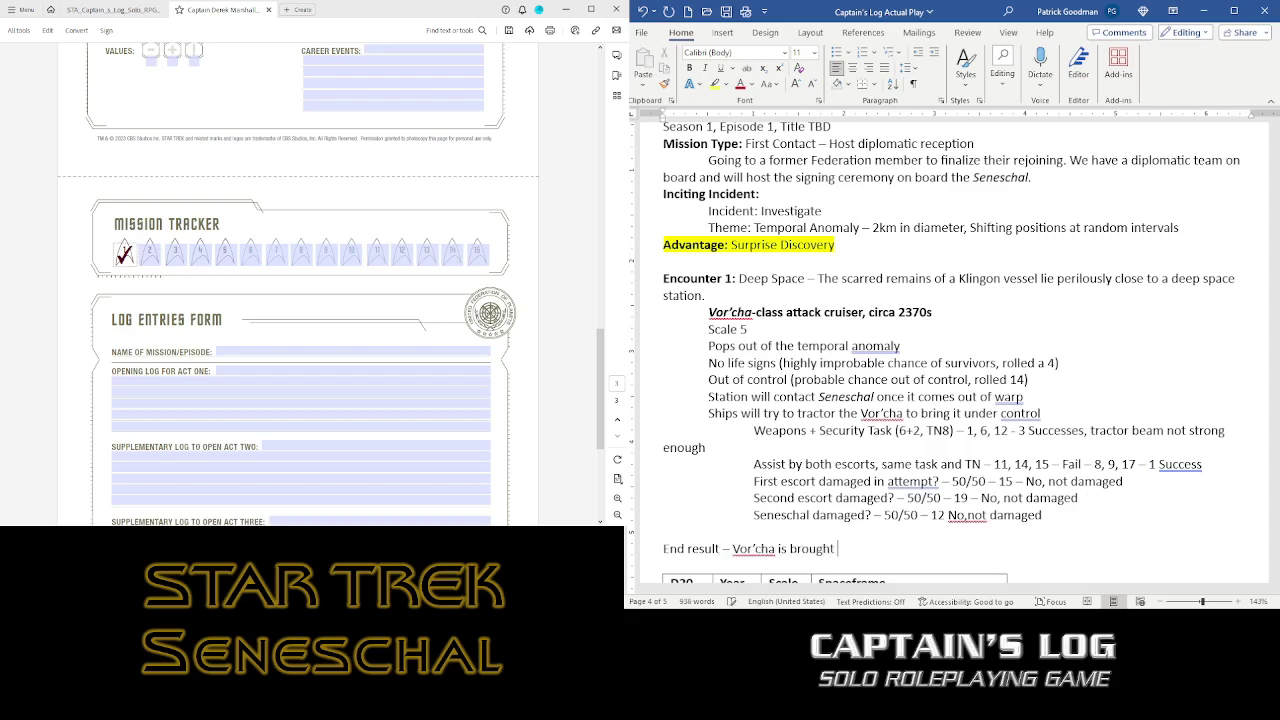
{"action": "type", "text": "under control"}
{"action": "key", "text": "ctrl+s"}
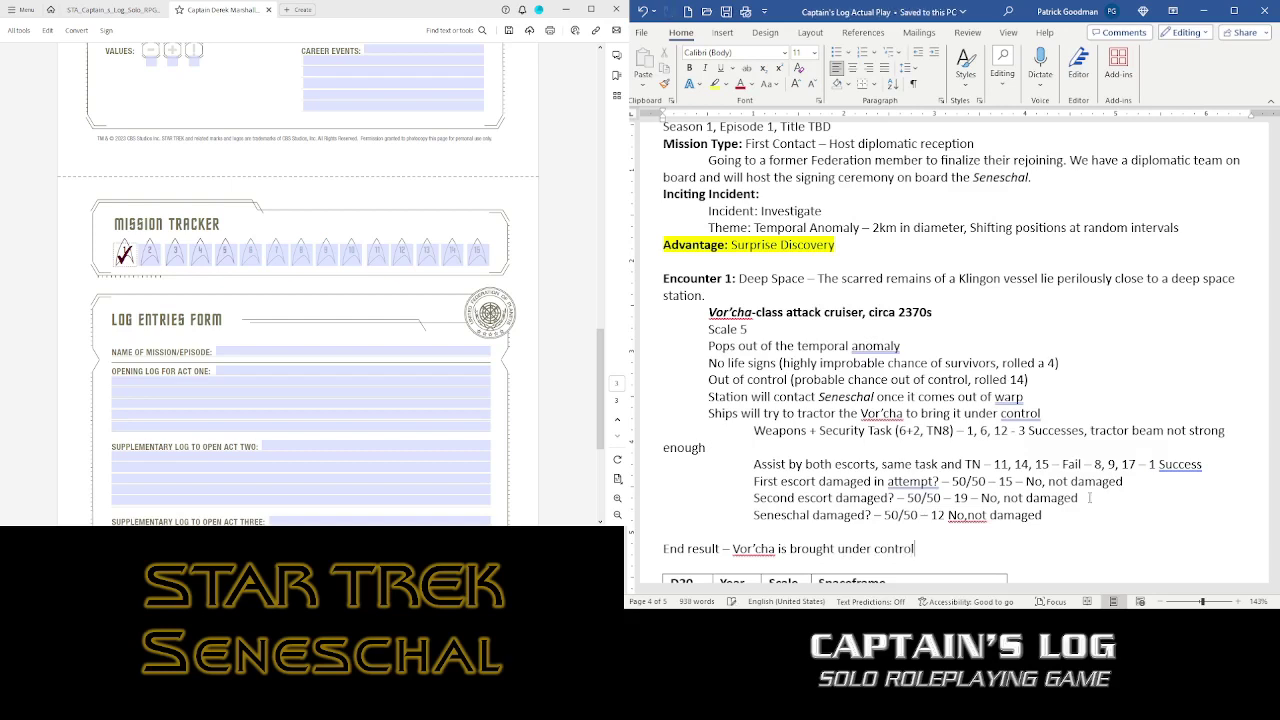